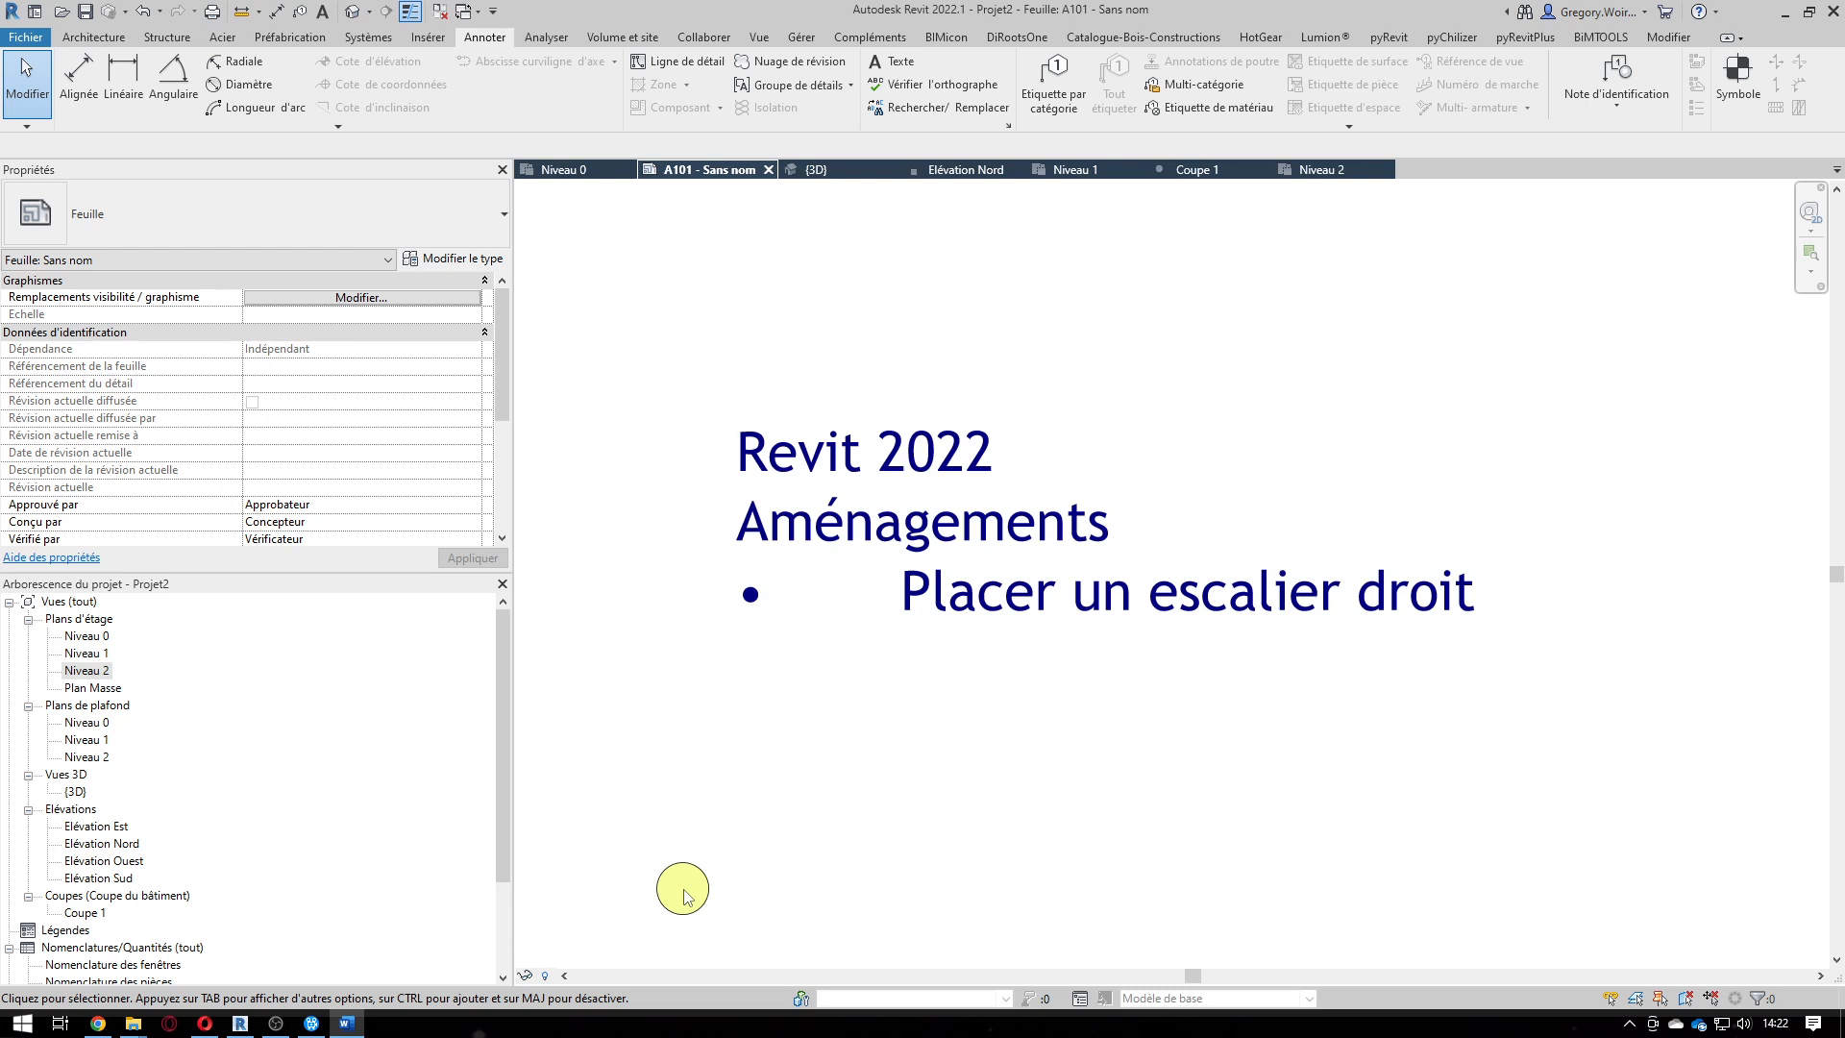
Reverse the viewing direction of the section through the small stair on Niveau 0 and reopen the Coupe 1 view.
left_click(1213, 173)
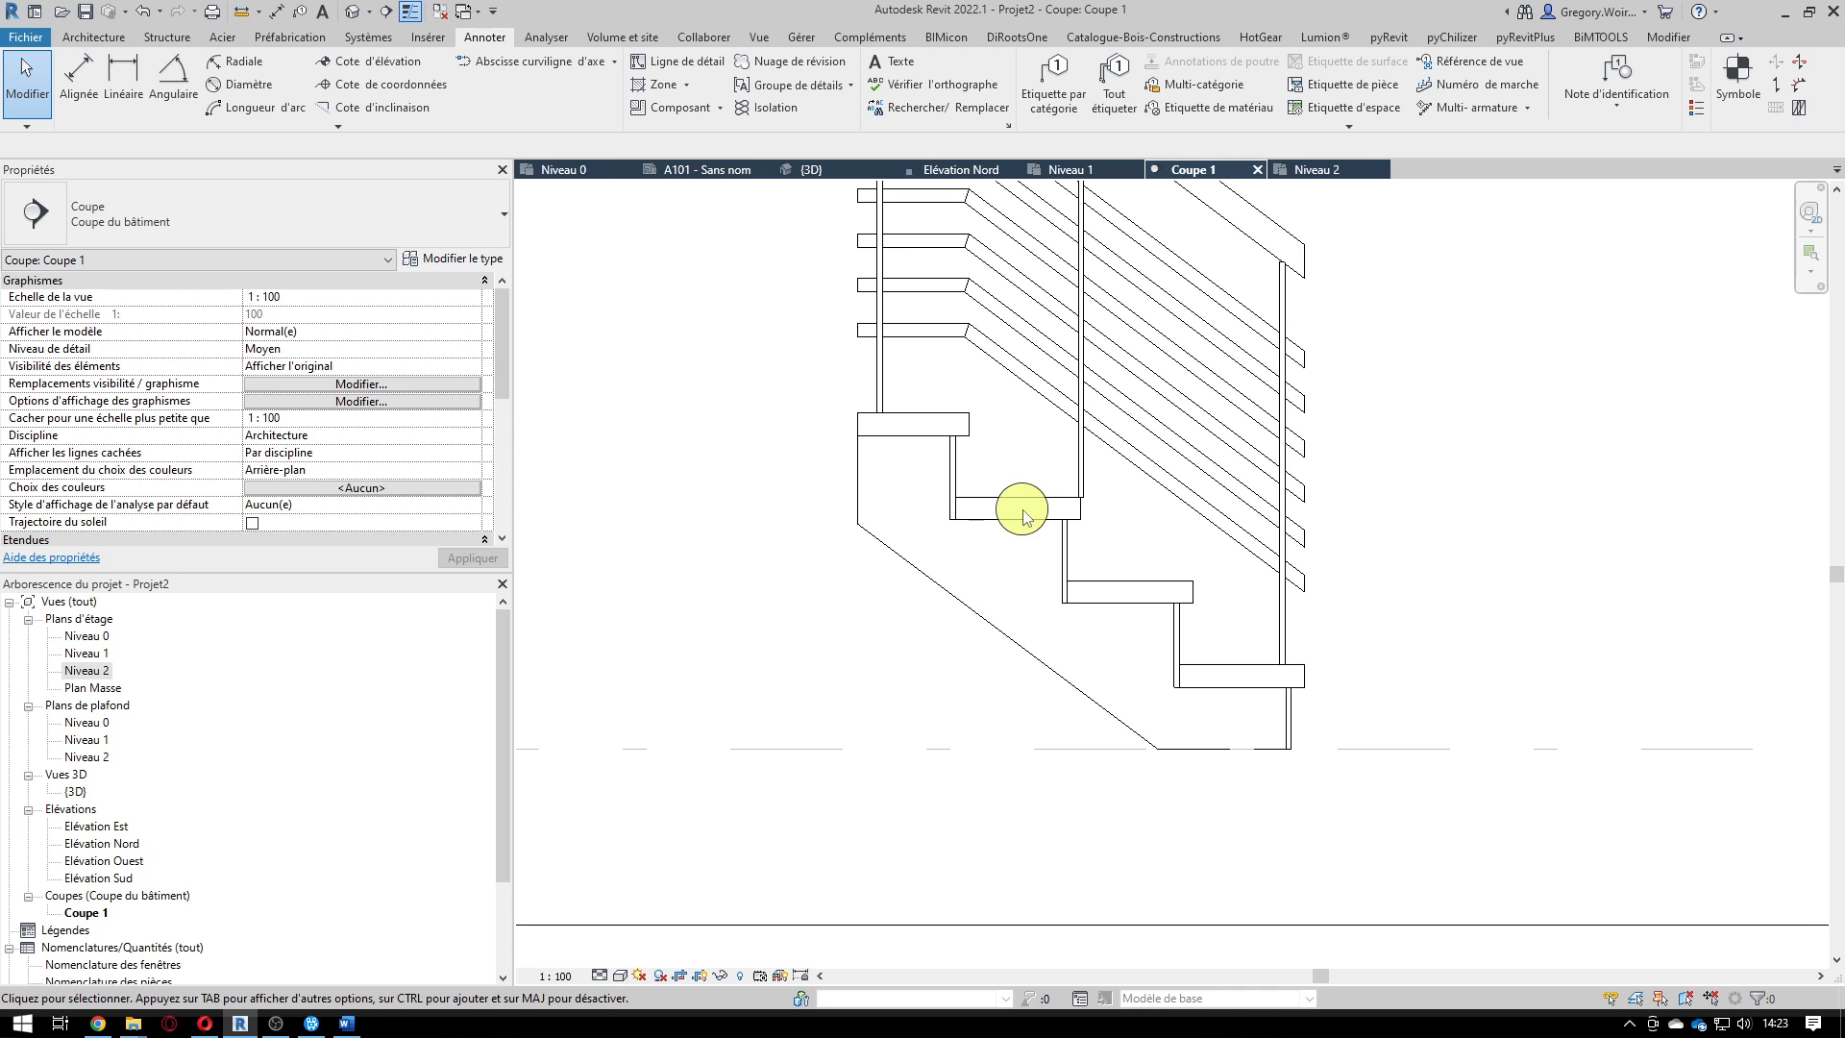
left_click(564, 170)
scroll(1153, 644, "up", 5)
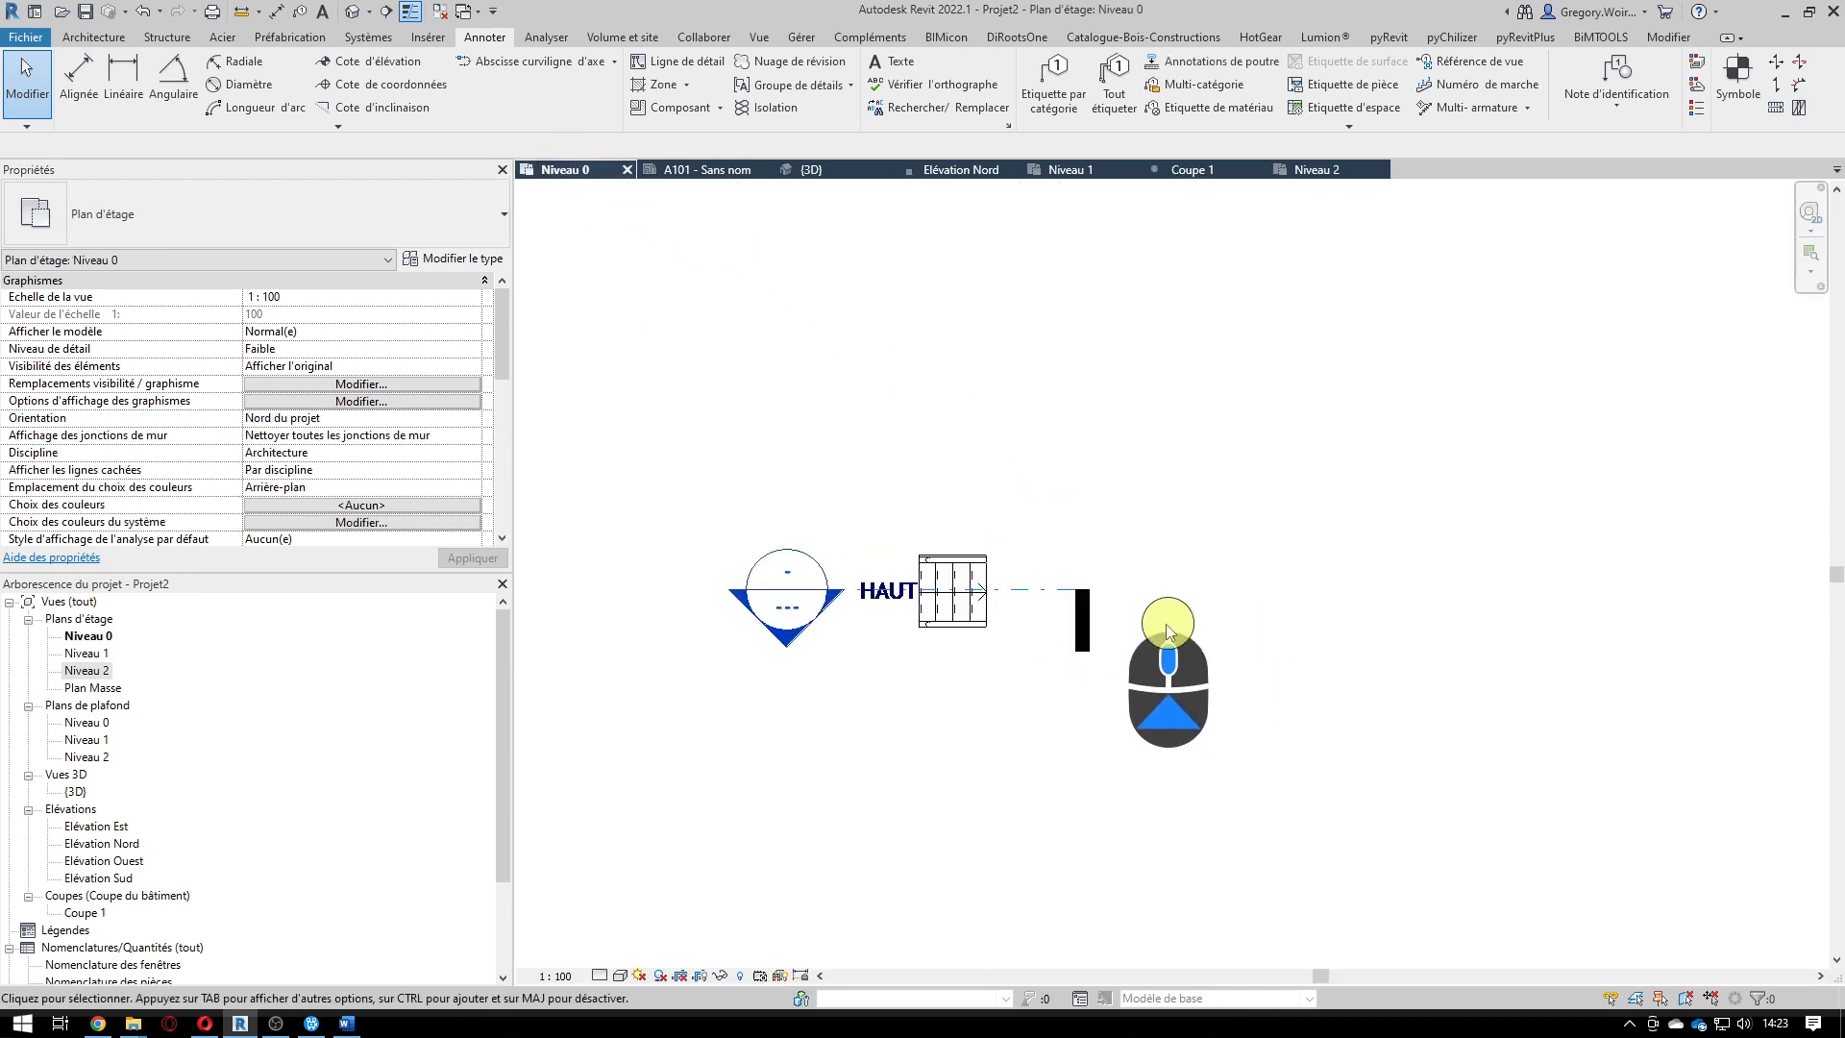
scroll(1167, 631, "up", 2)
left_click(987, 581)
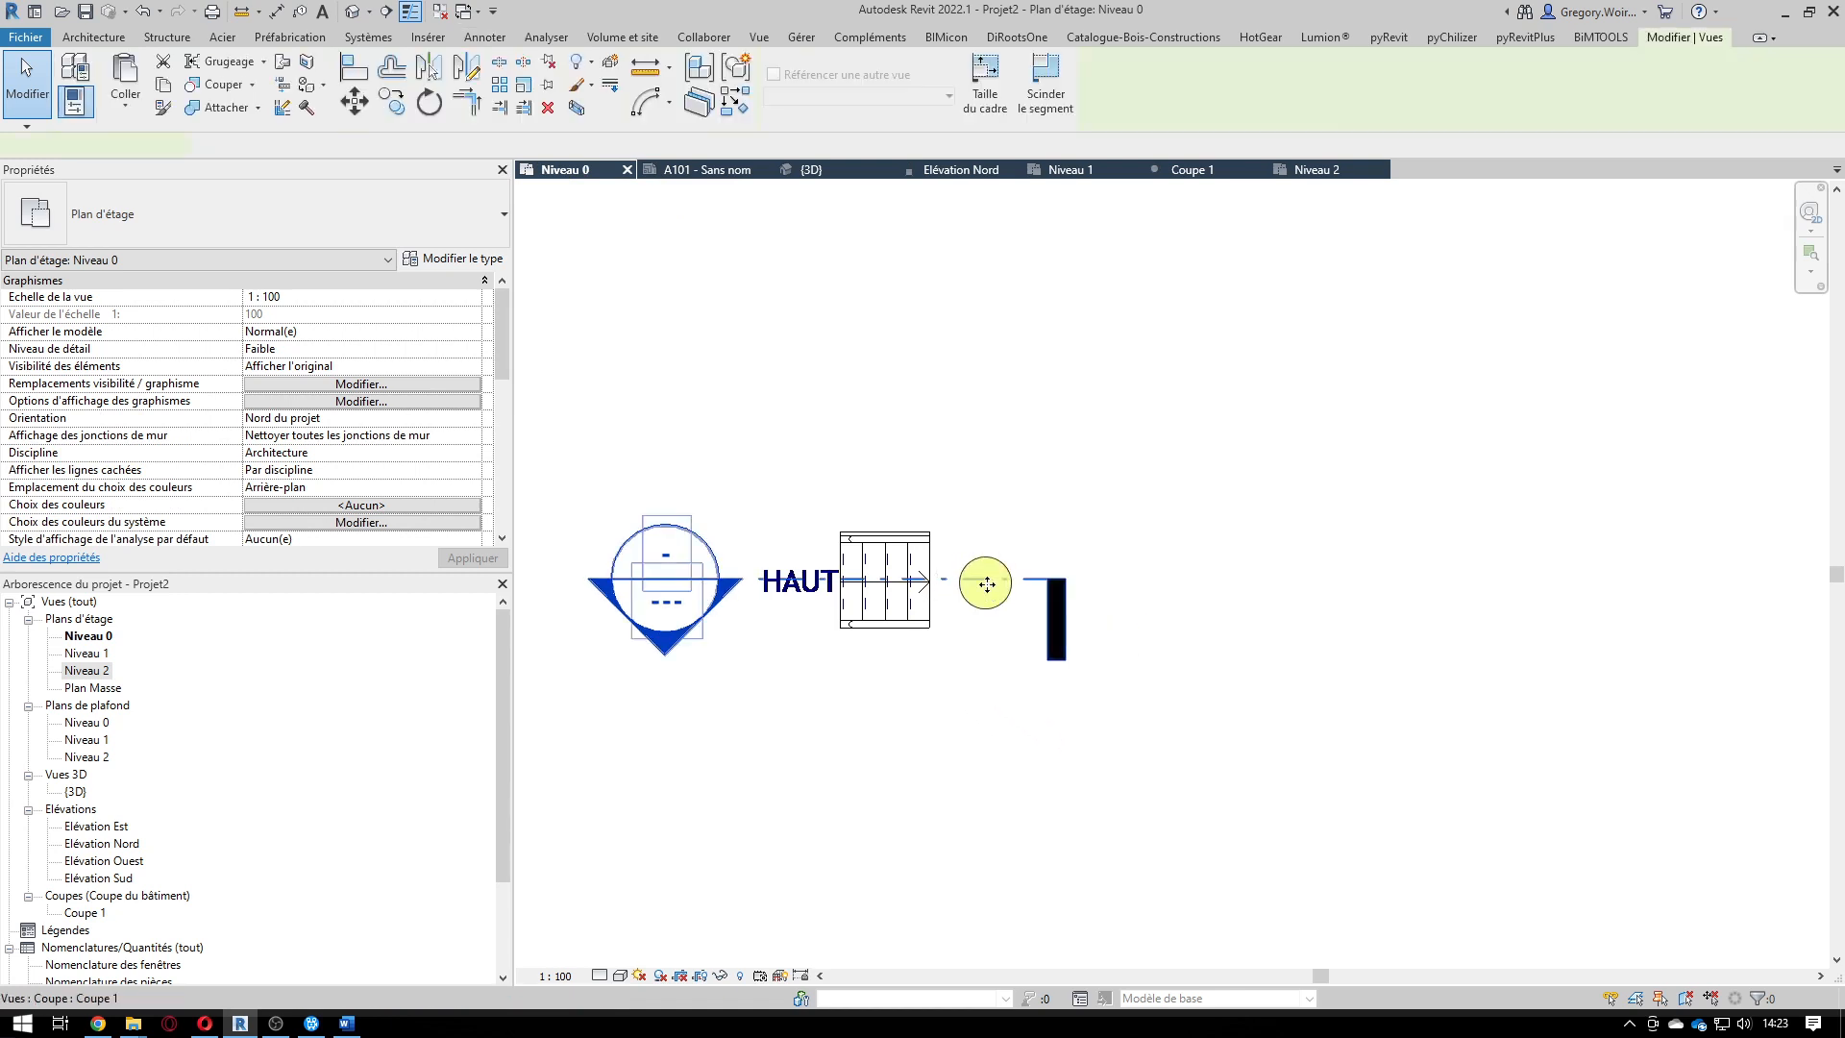
left_click(783, 483)
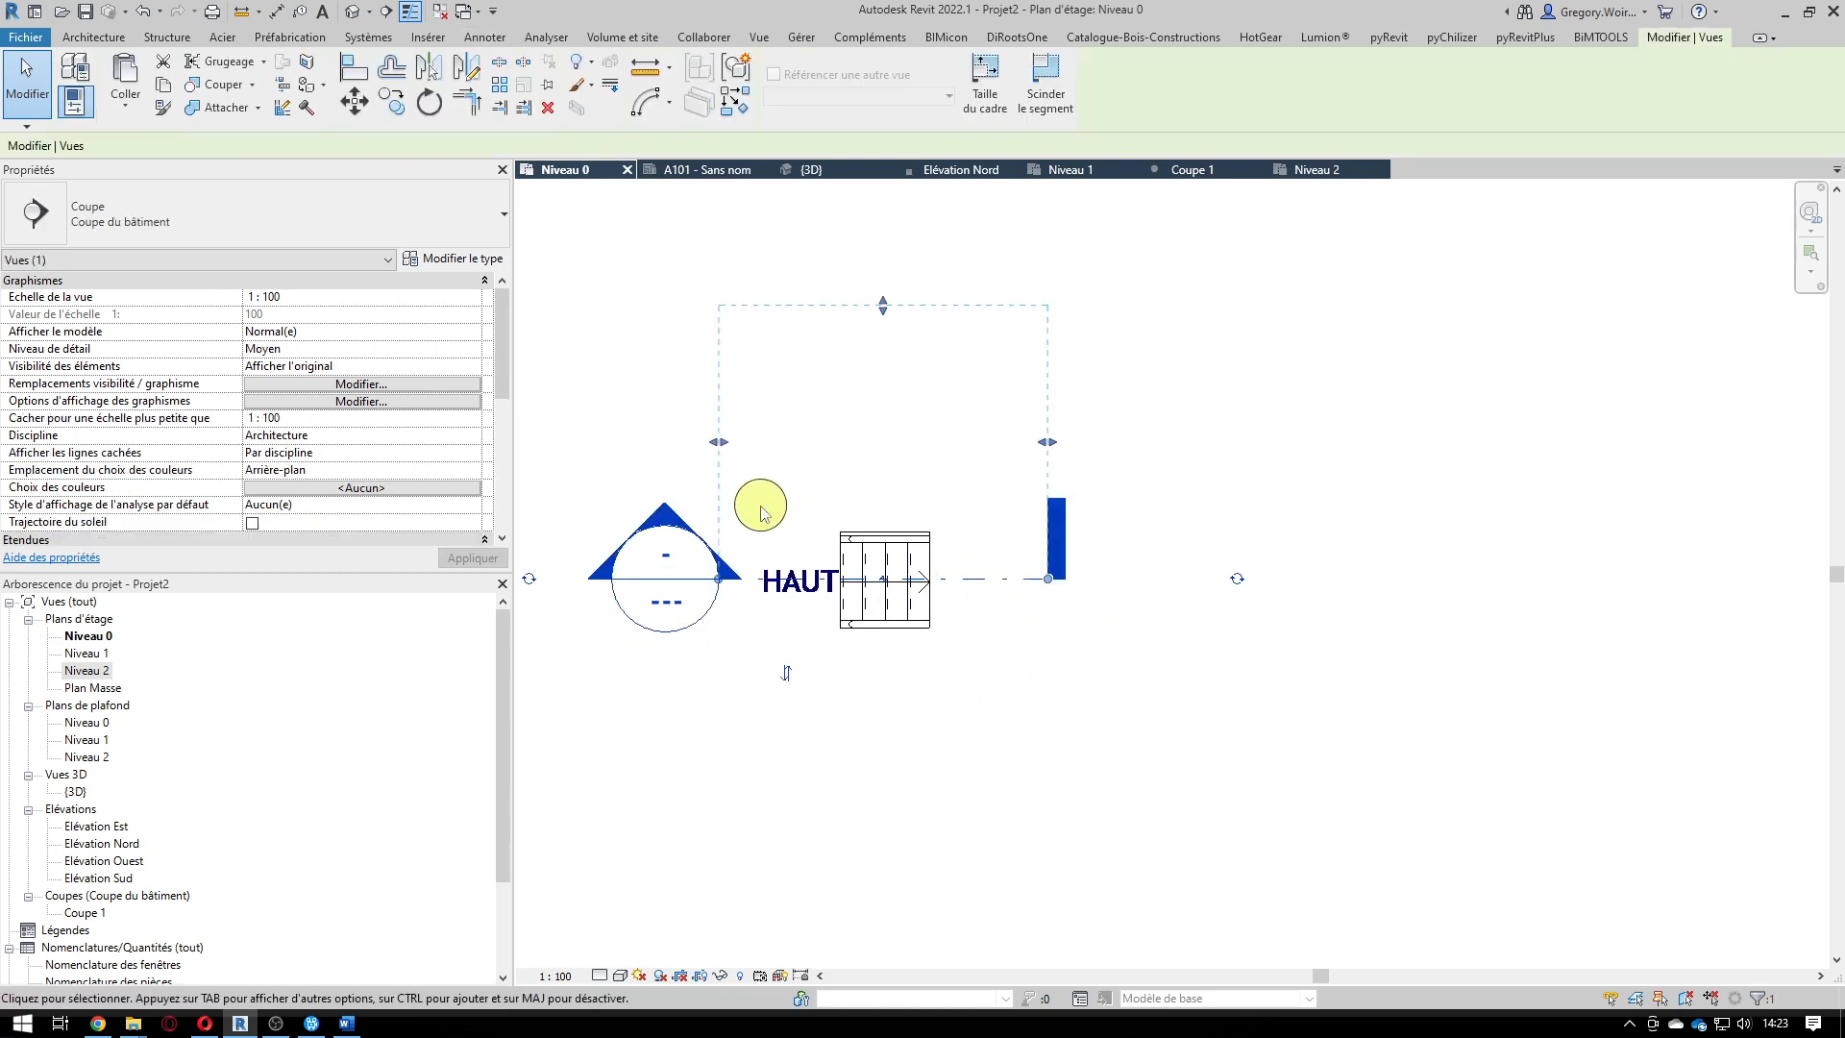
left_click(1192, 169)
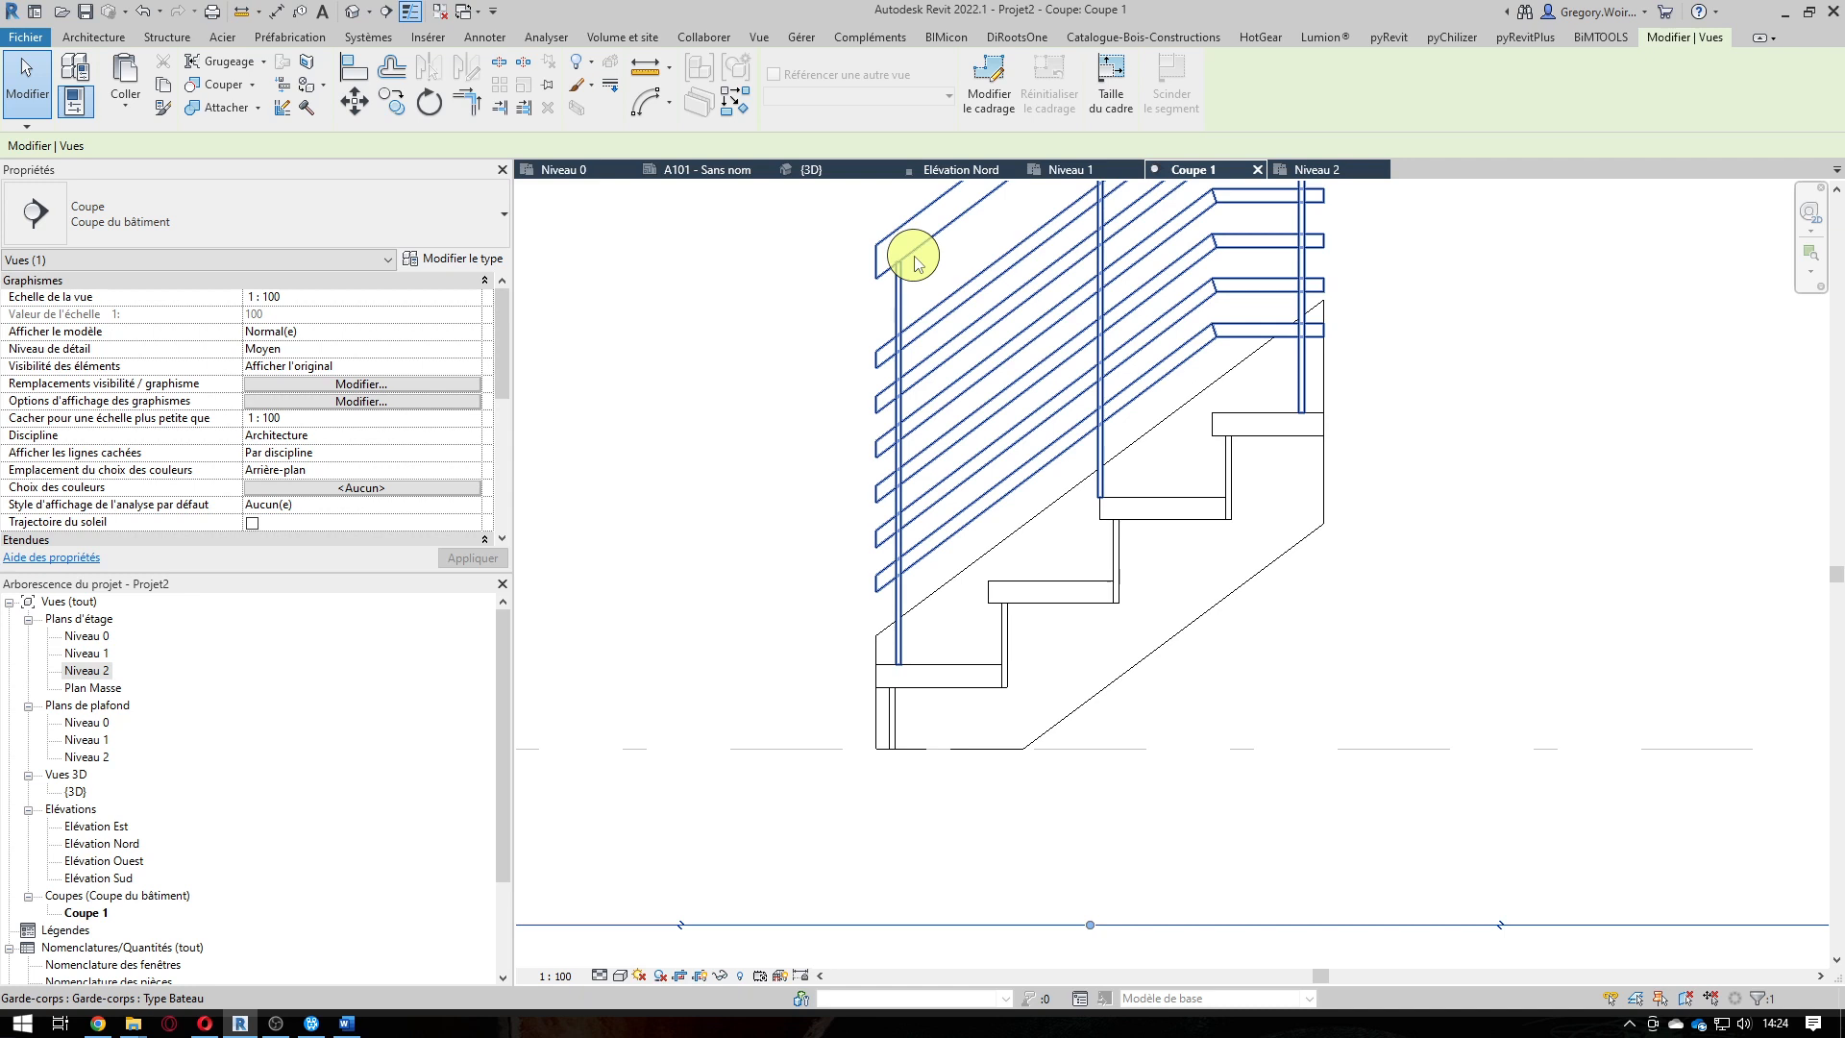
left_click(807, 242)
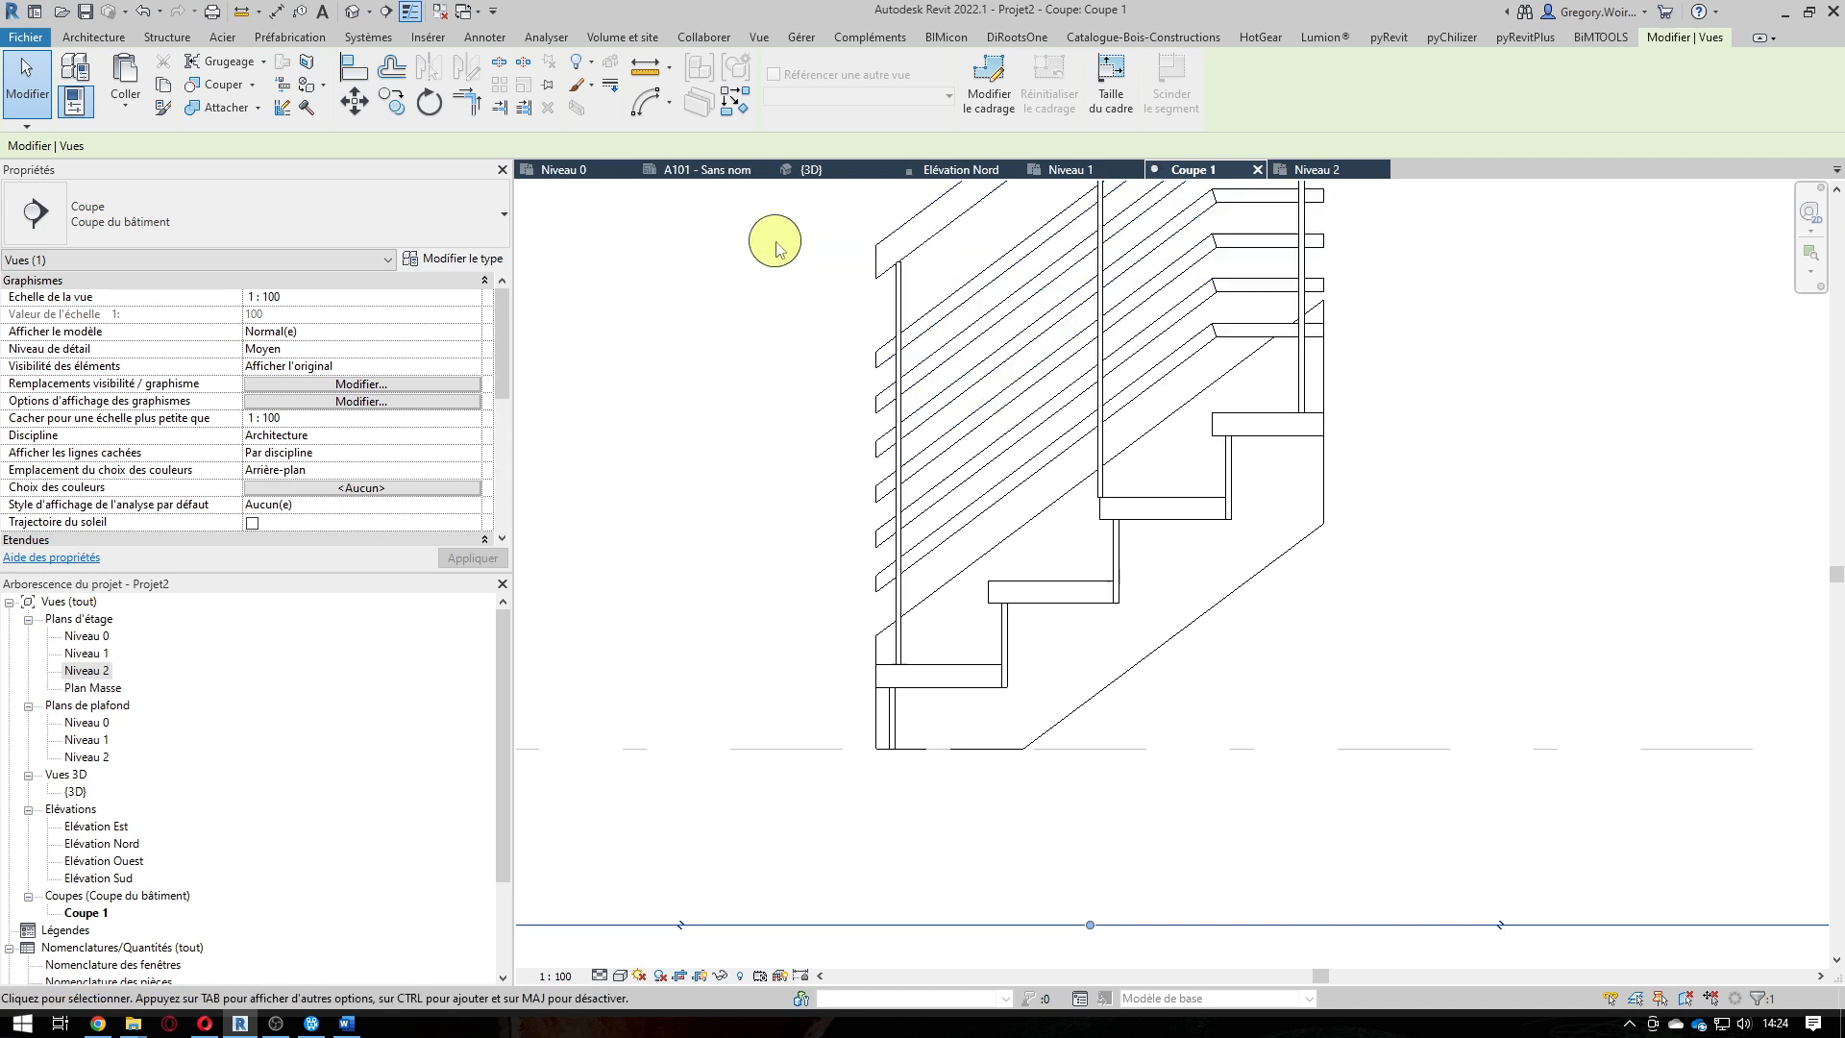
Examine the riser height and tread depth notes on sheet A101.
left_click(716, 171)
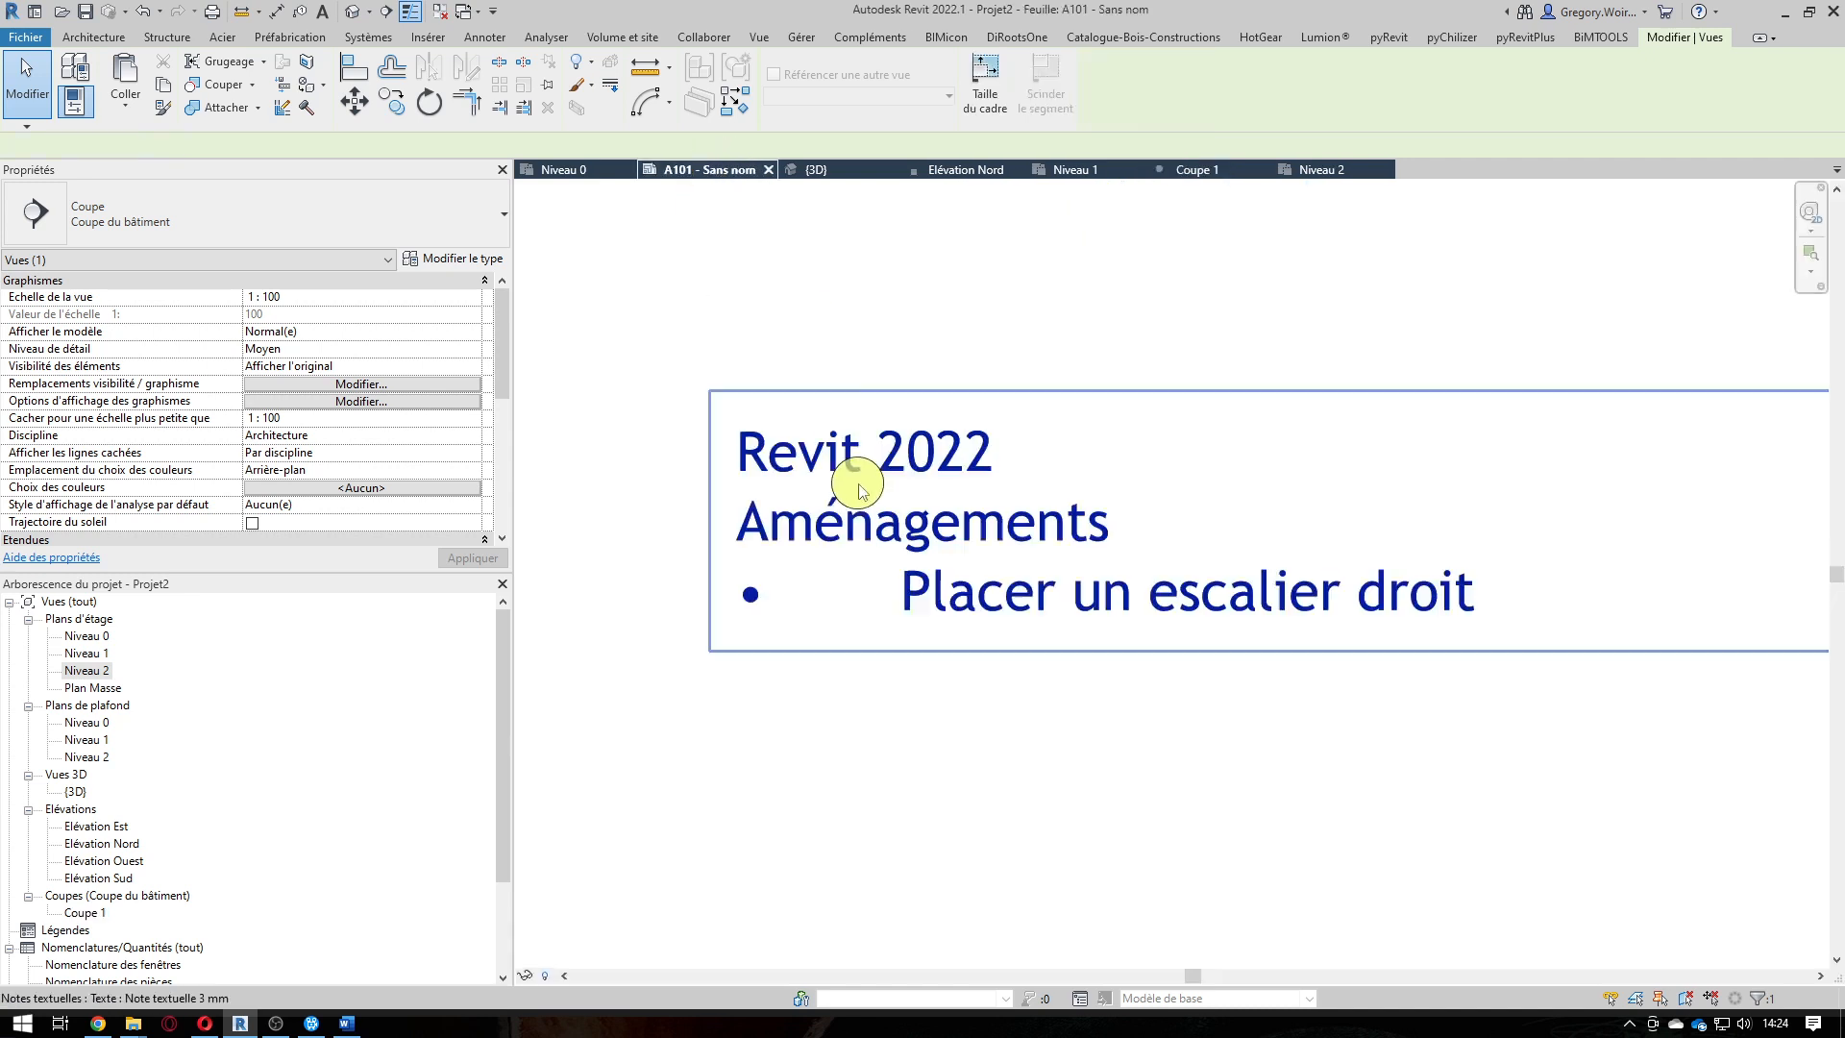
middle_click_drag(928, 598, 877, 197)
scroll(877, 197, "down", 2)
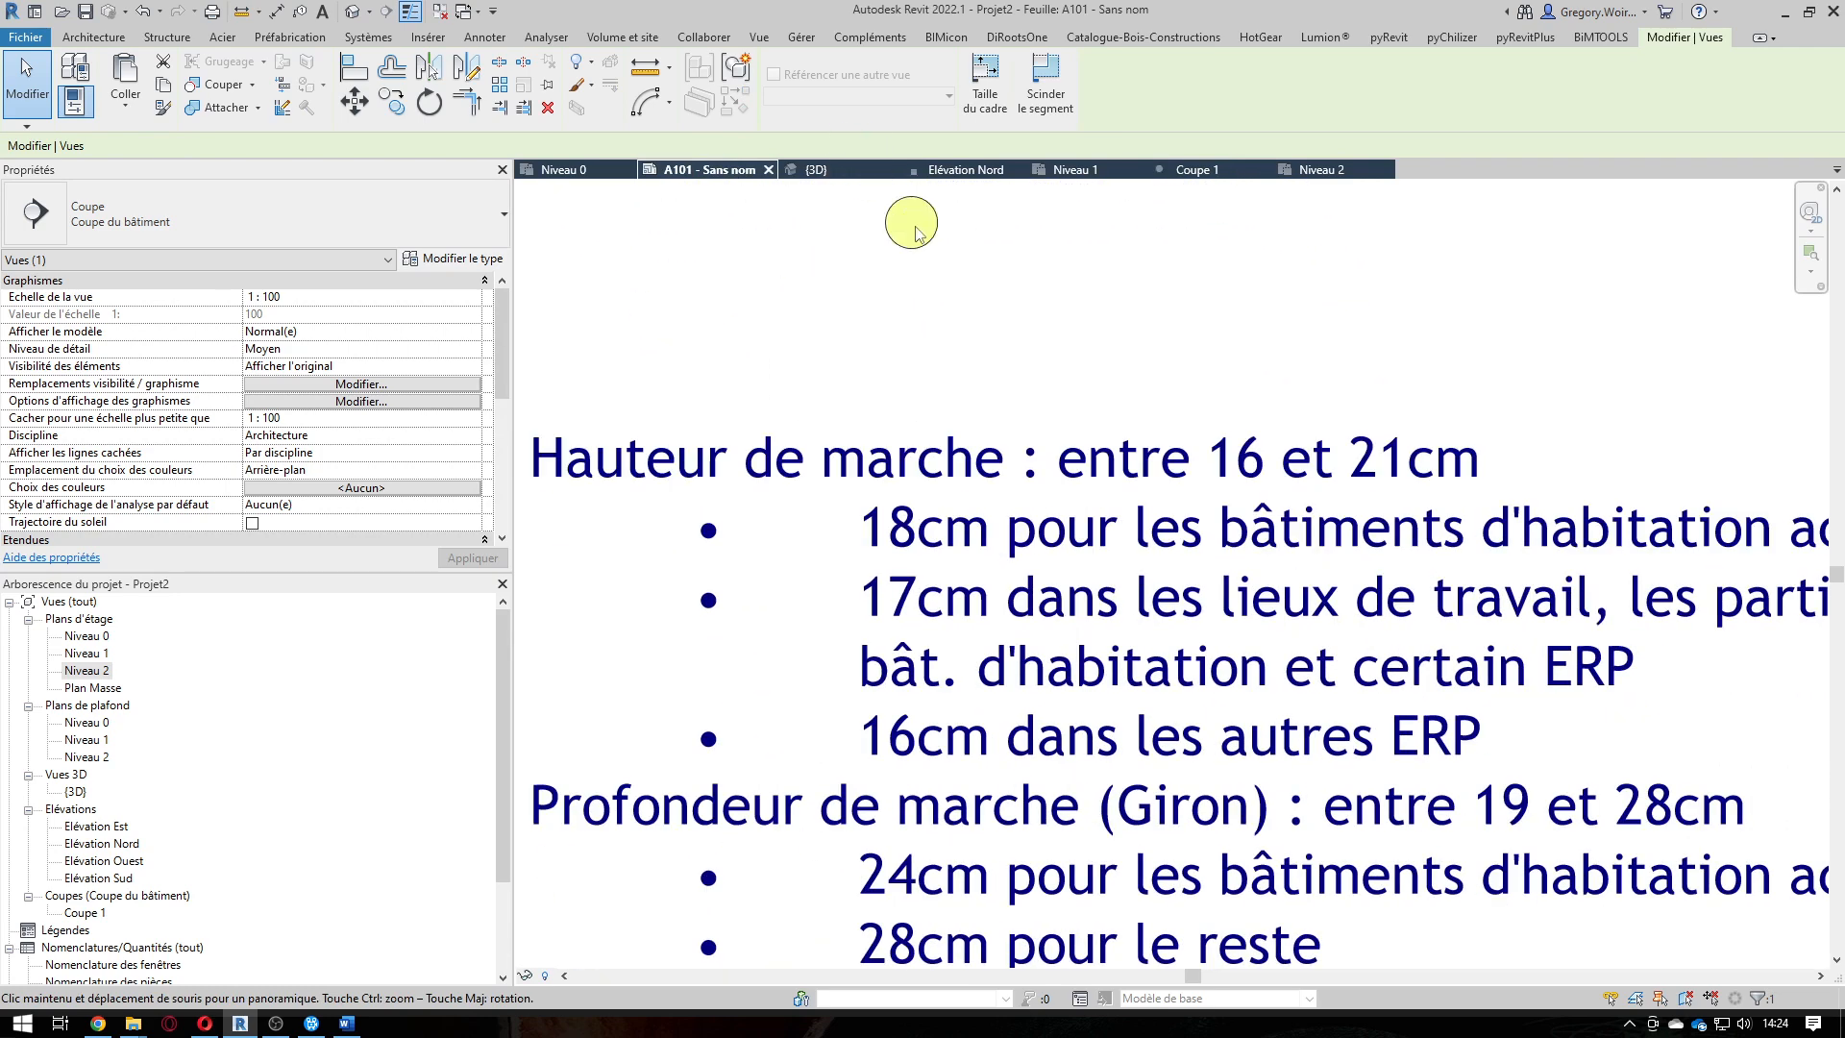
middle_click_drag(1205, 332, 1120, 280)
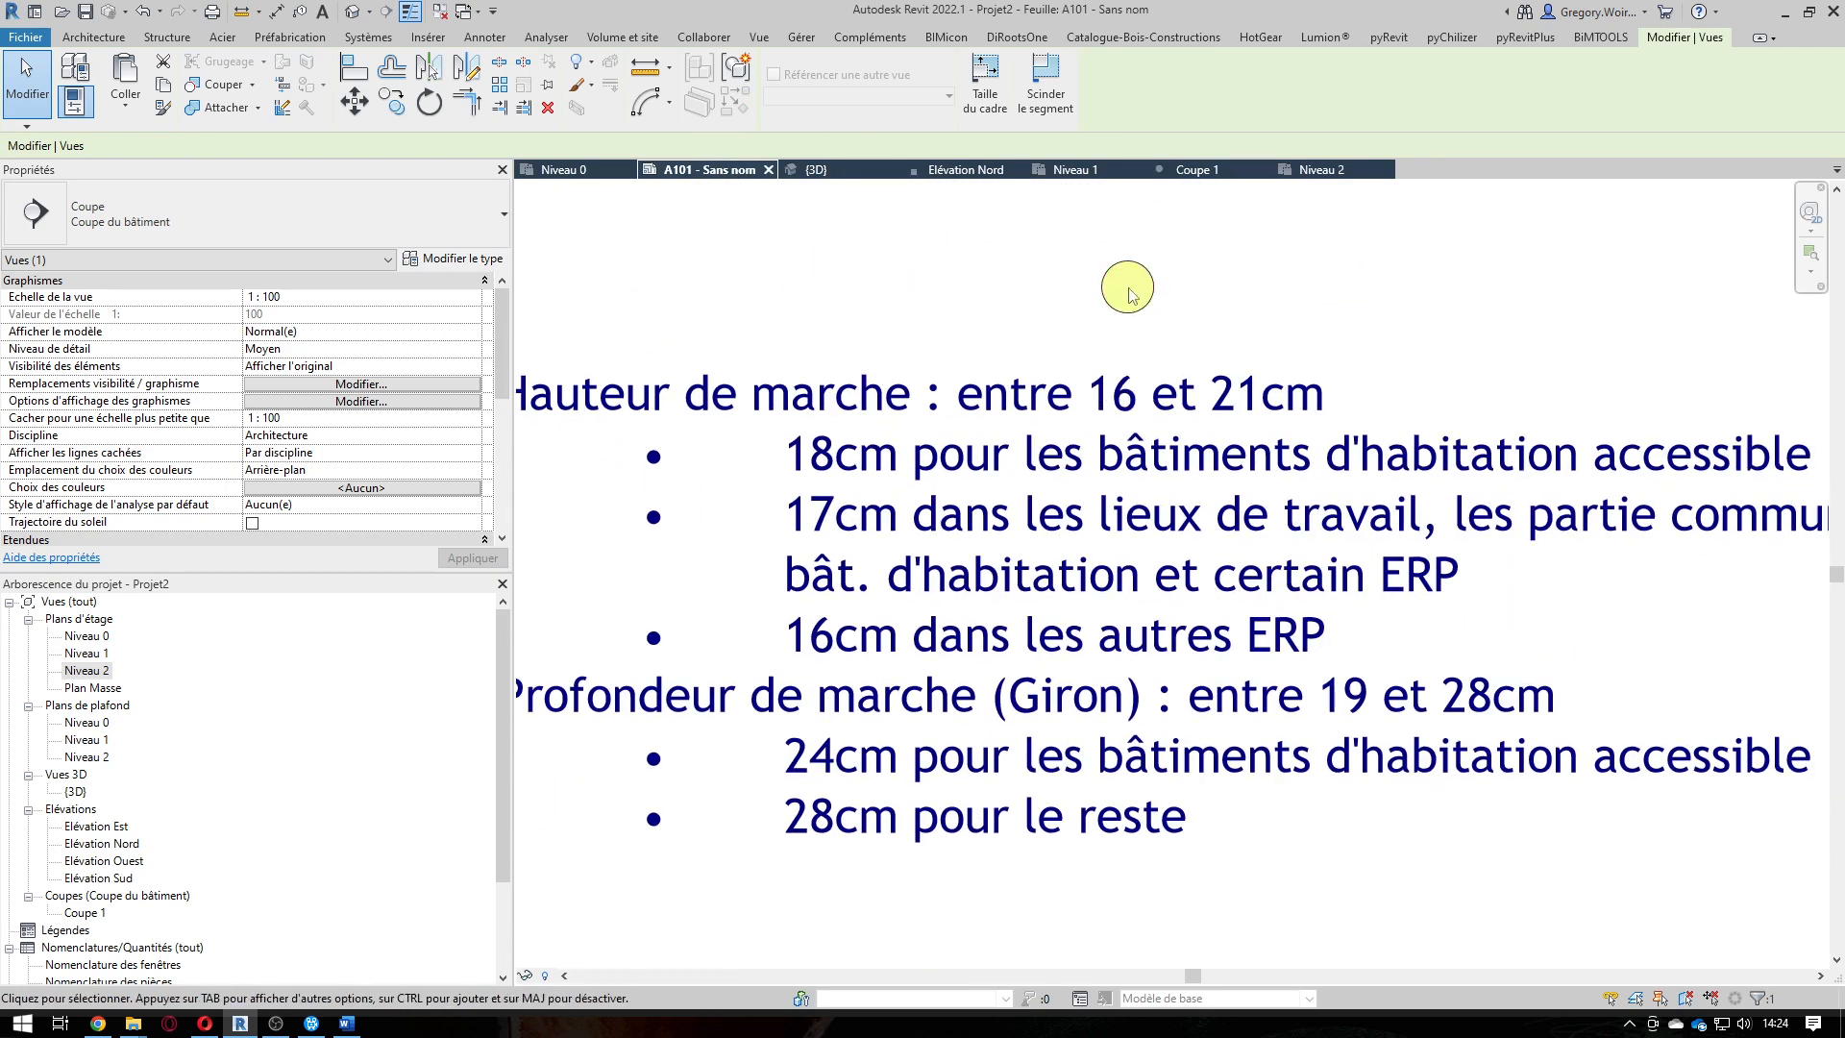
scroll(1103, 301, "down", 1)
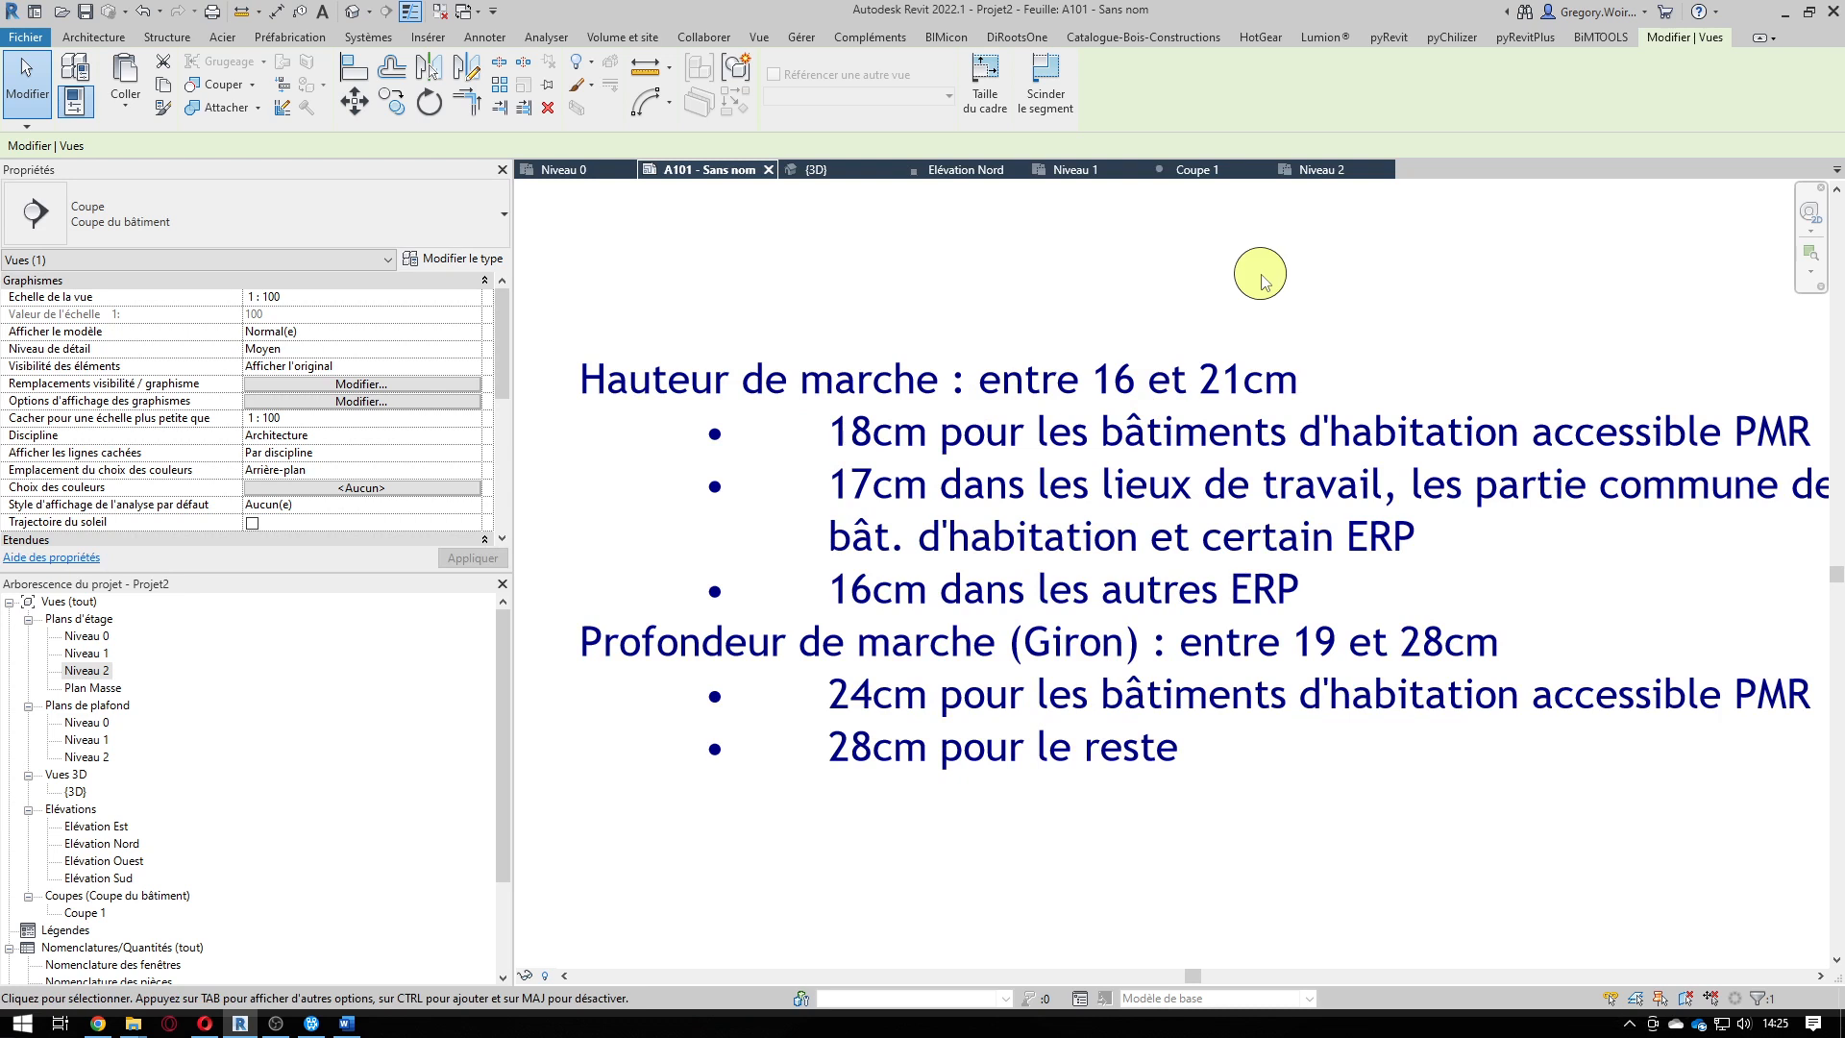
middle_click_drag(1630, 317, 1564, 304)
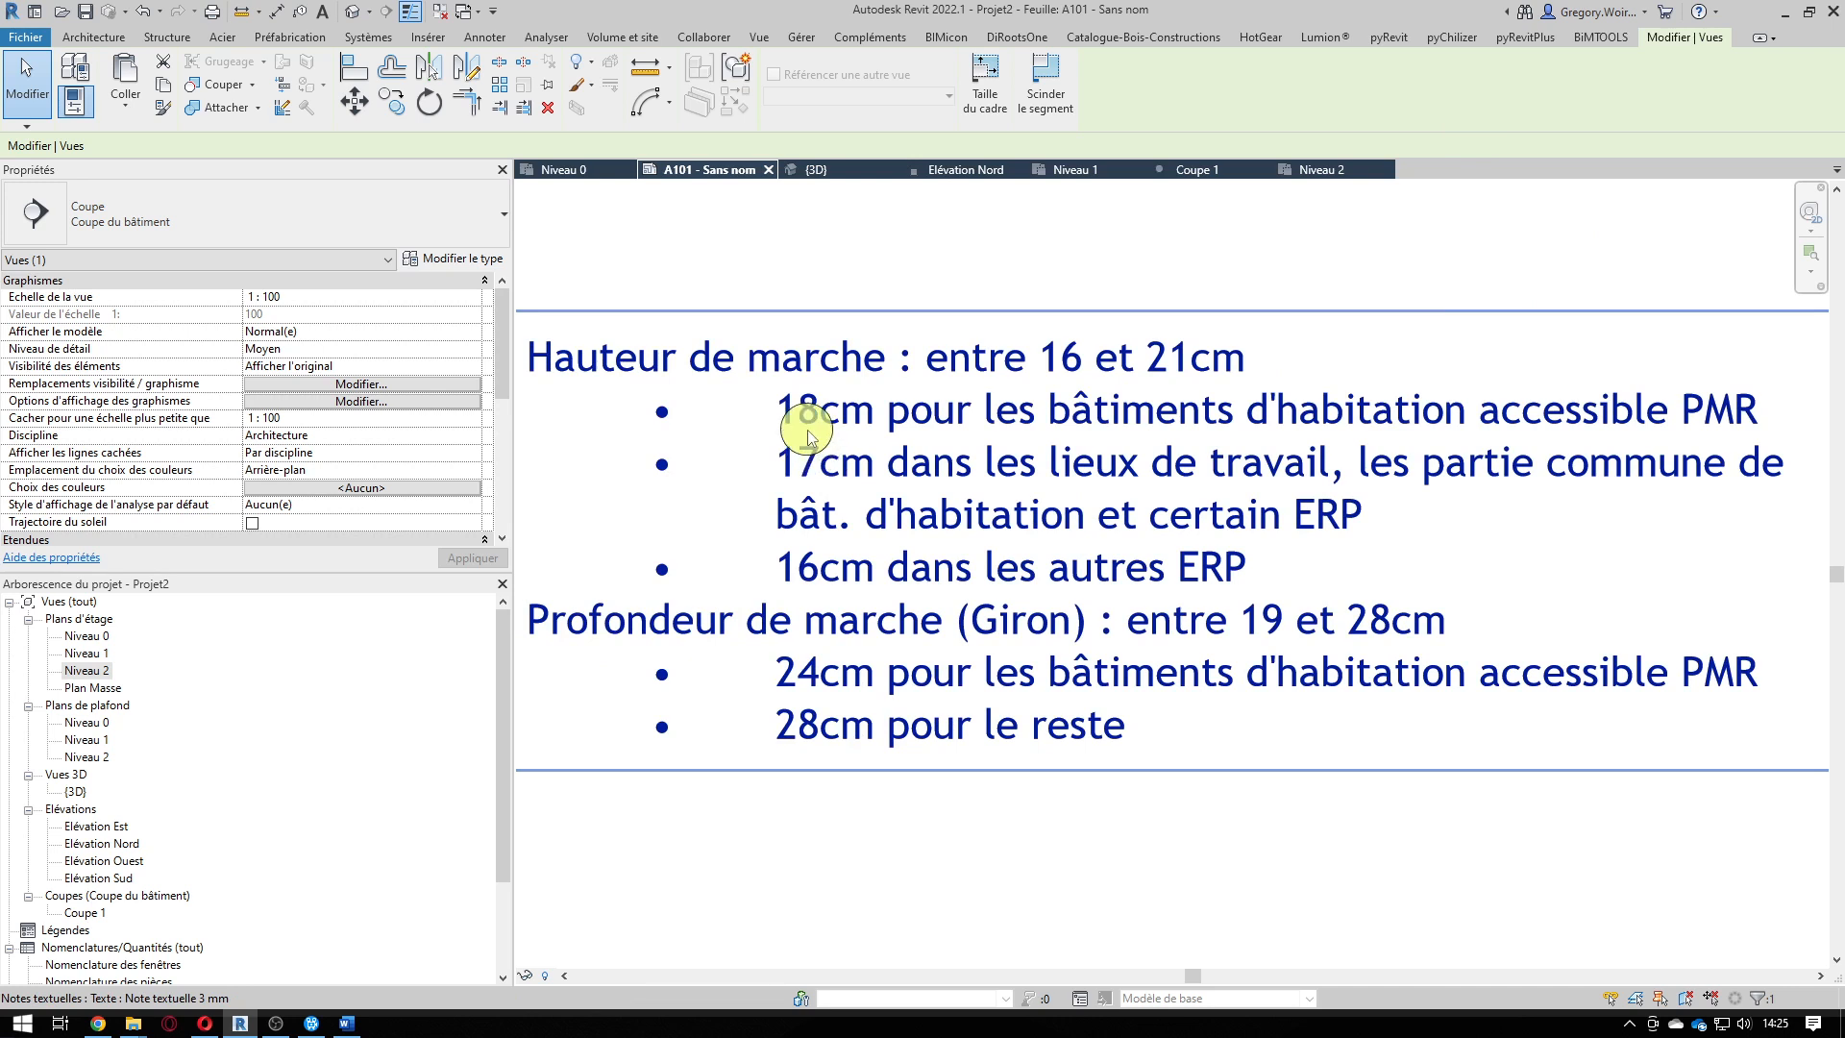
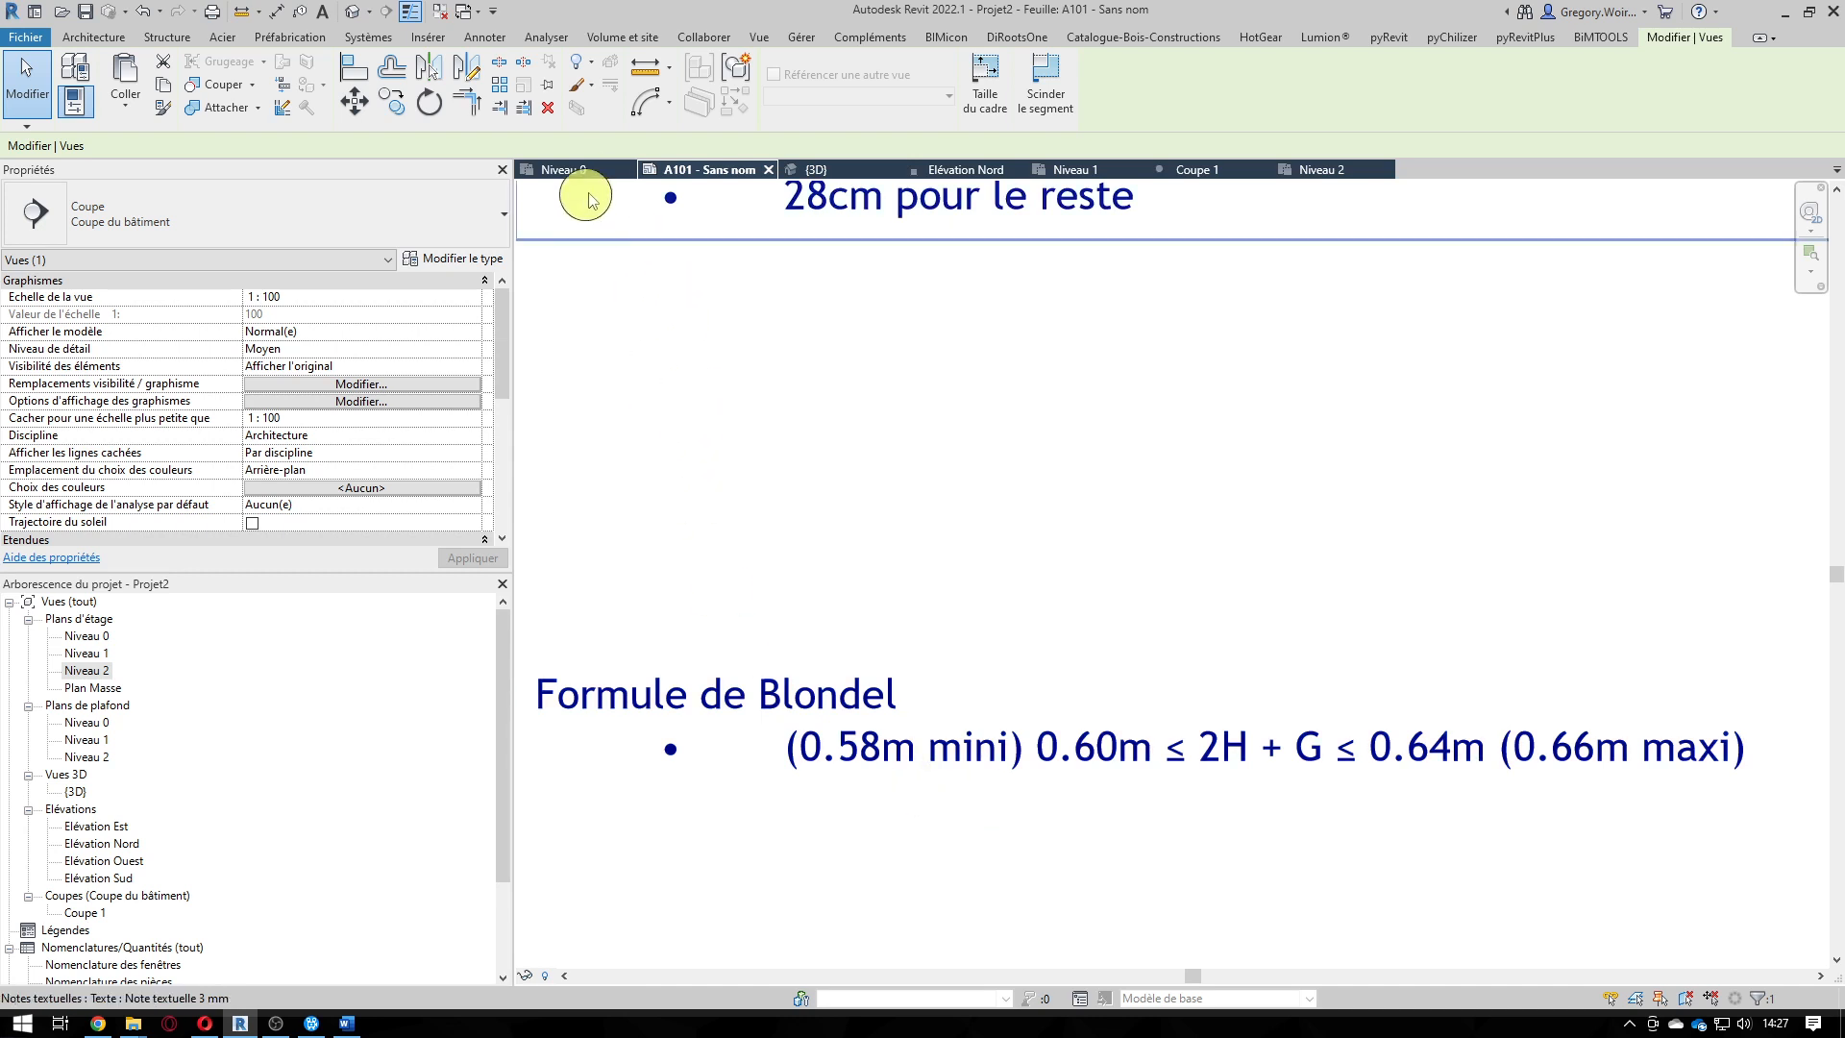
Delete the railings from the assembled, cast-in-place and precast stairs in the 3D view.
left_click(815, 170)
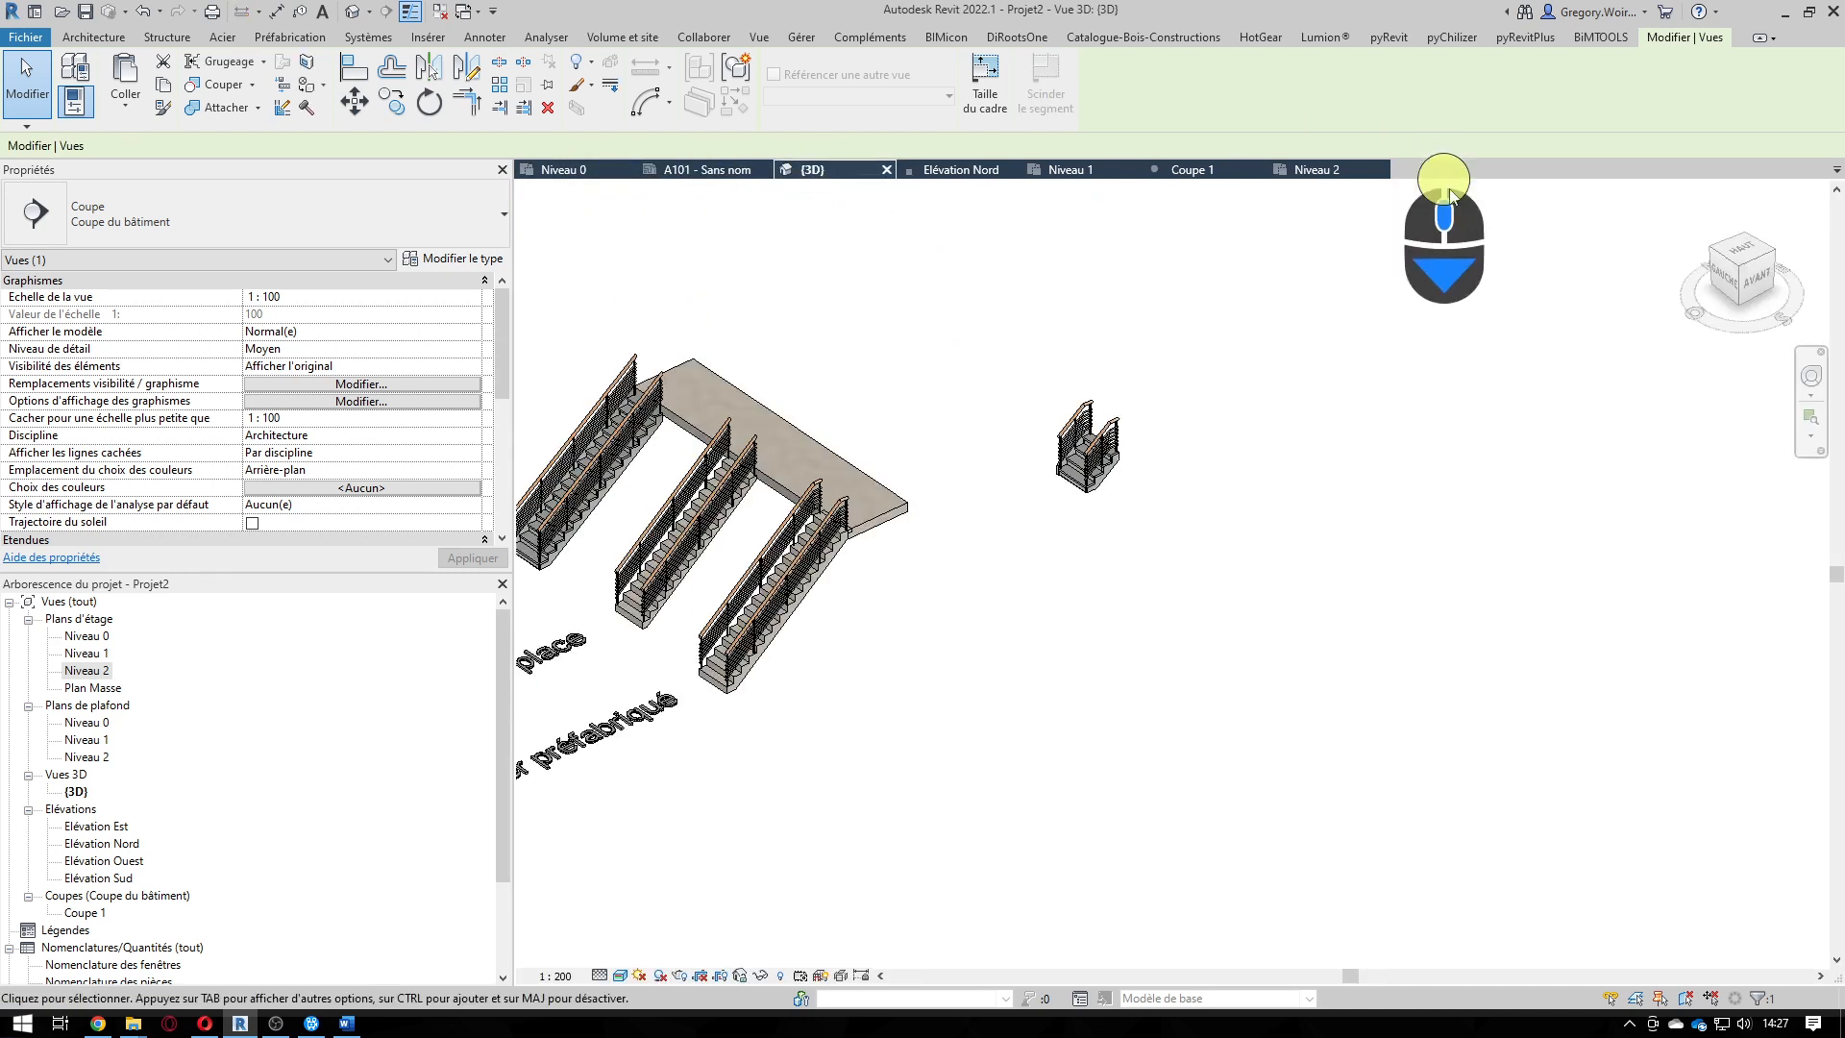
scroll(1441, 279, "down", 3)
scroll(594, 528, "up", 5)
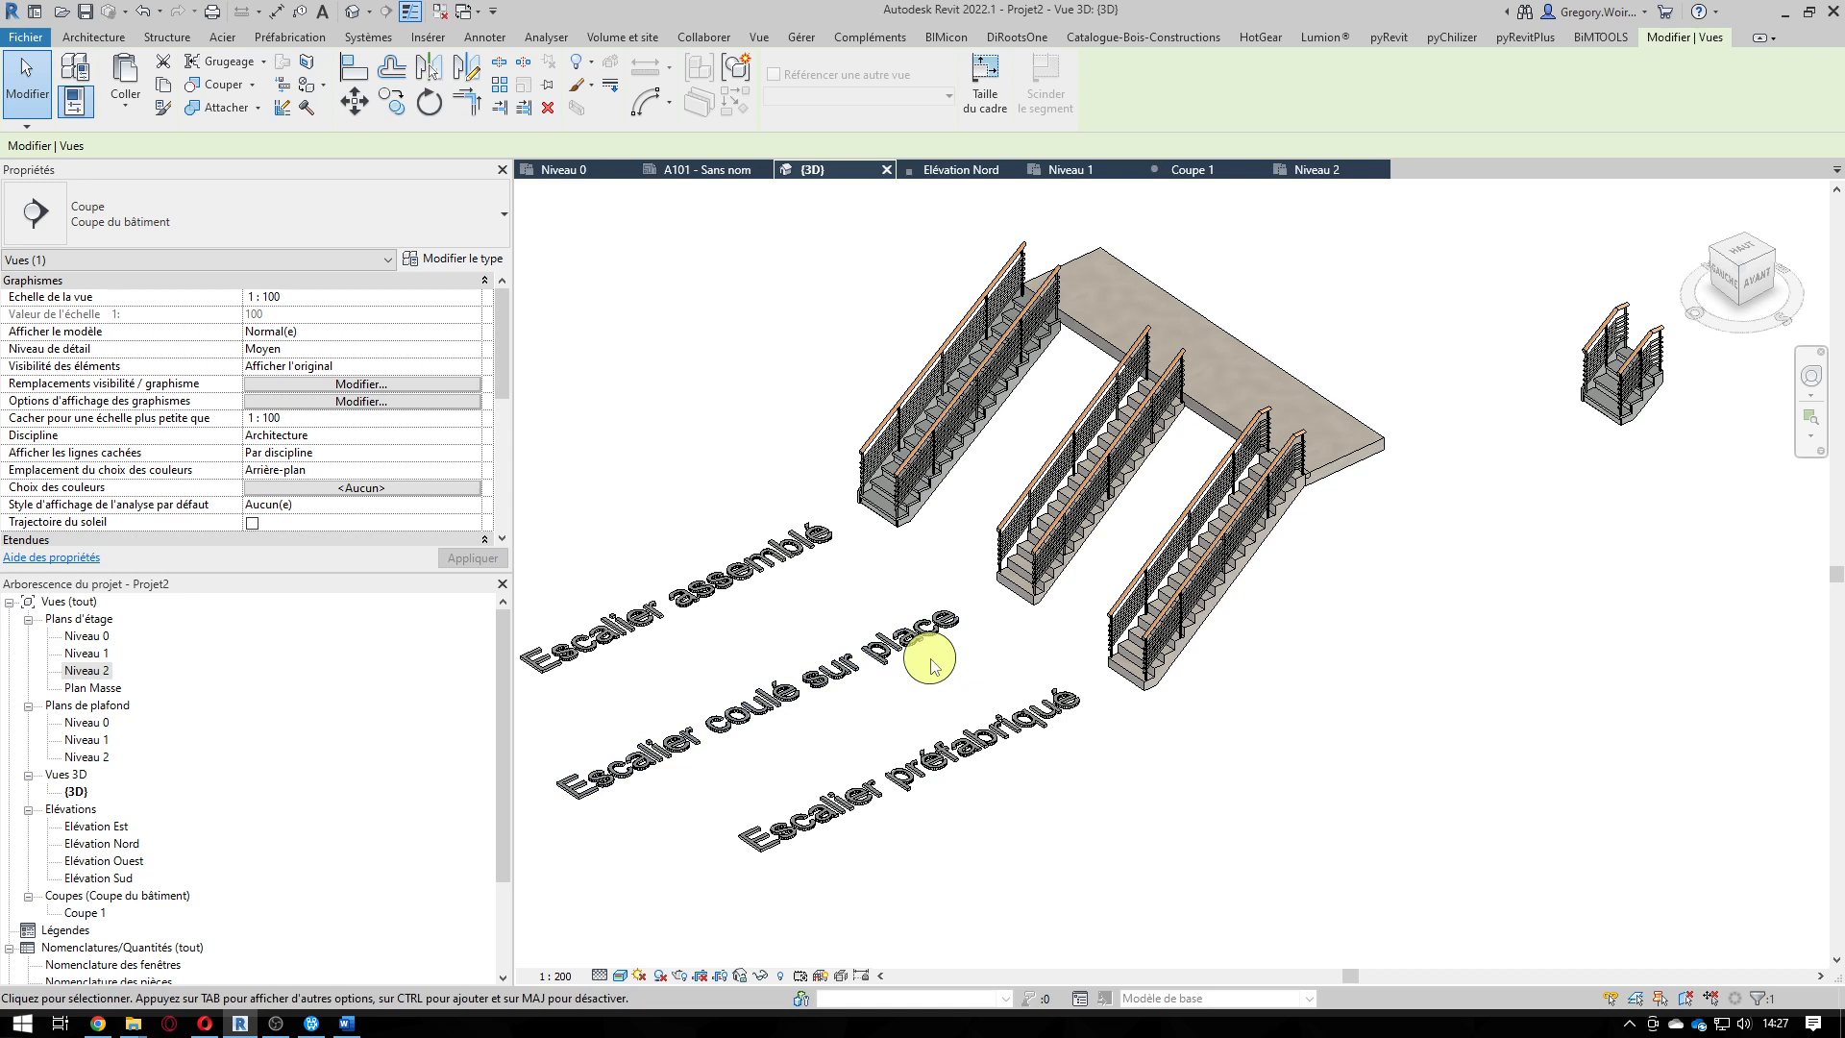
left_click(880, 419)
key("Delete")
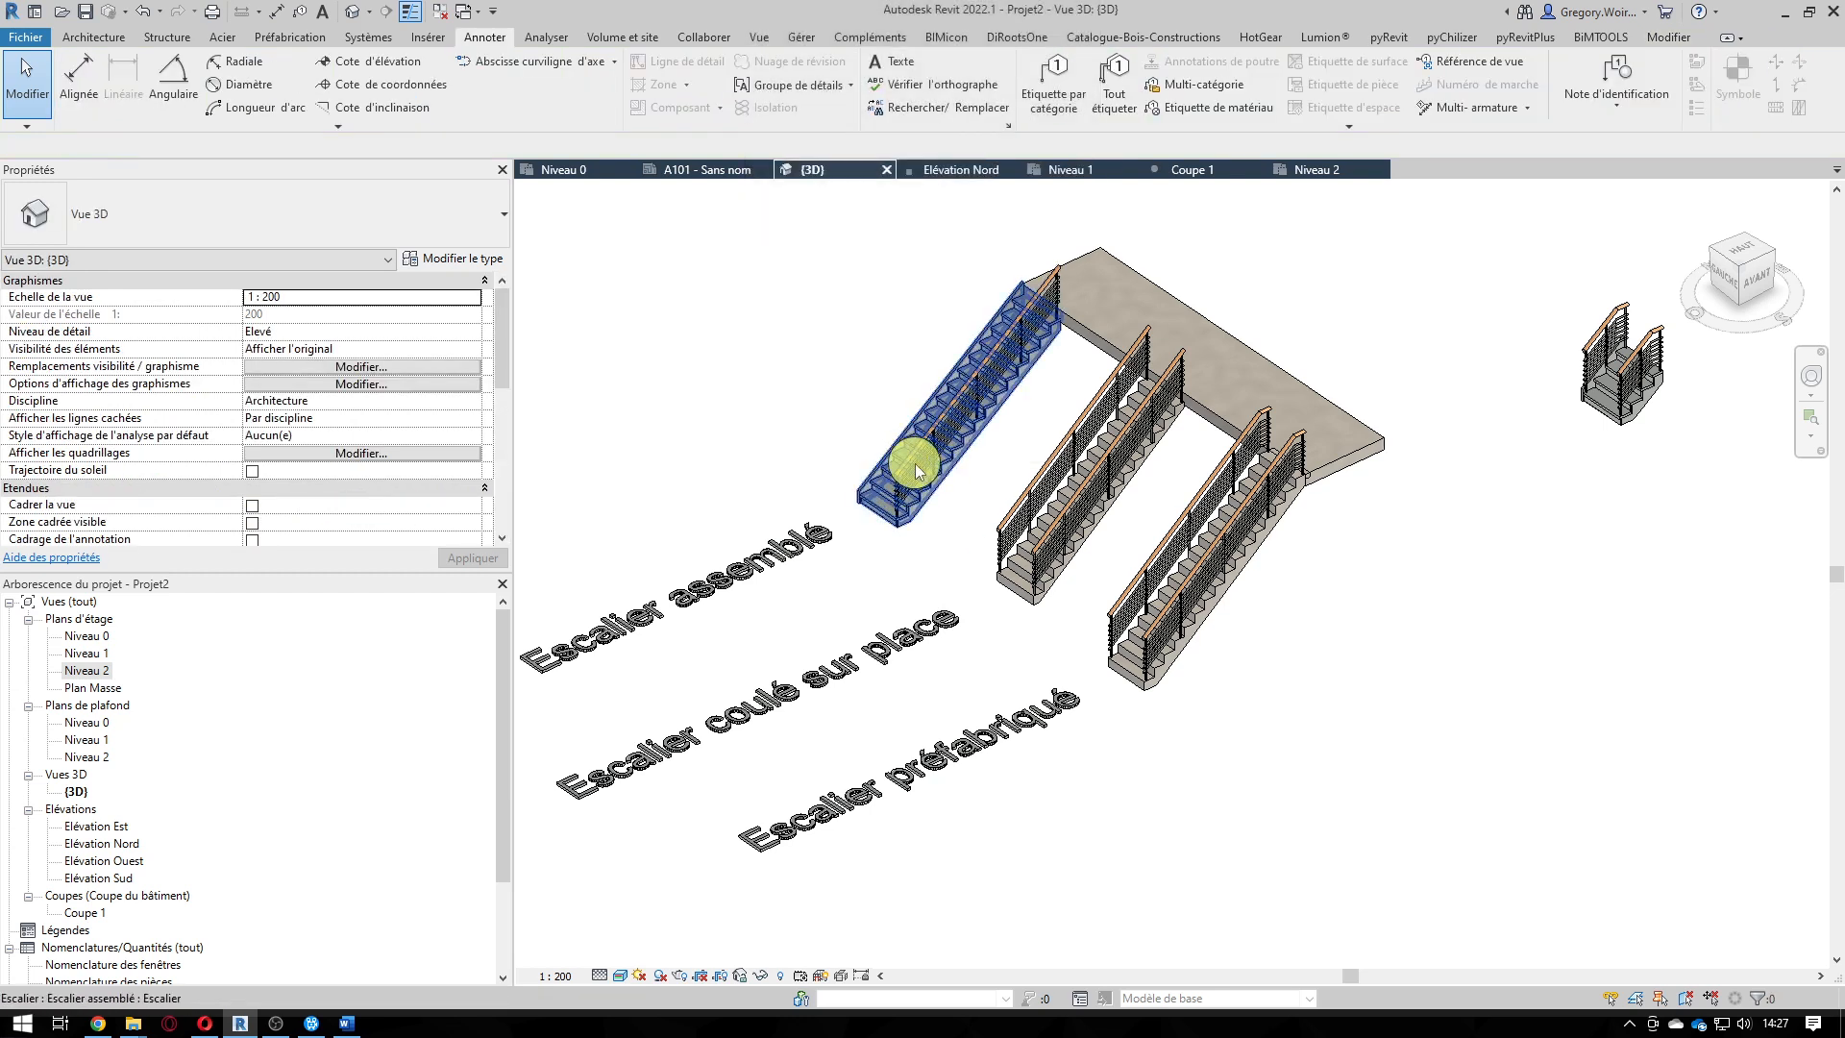
left_click(1053, 284)
key("Delete")
left_click(1153, 430)
key("Delete")
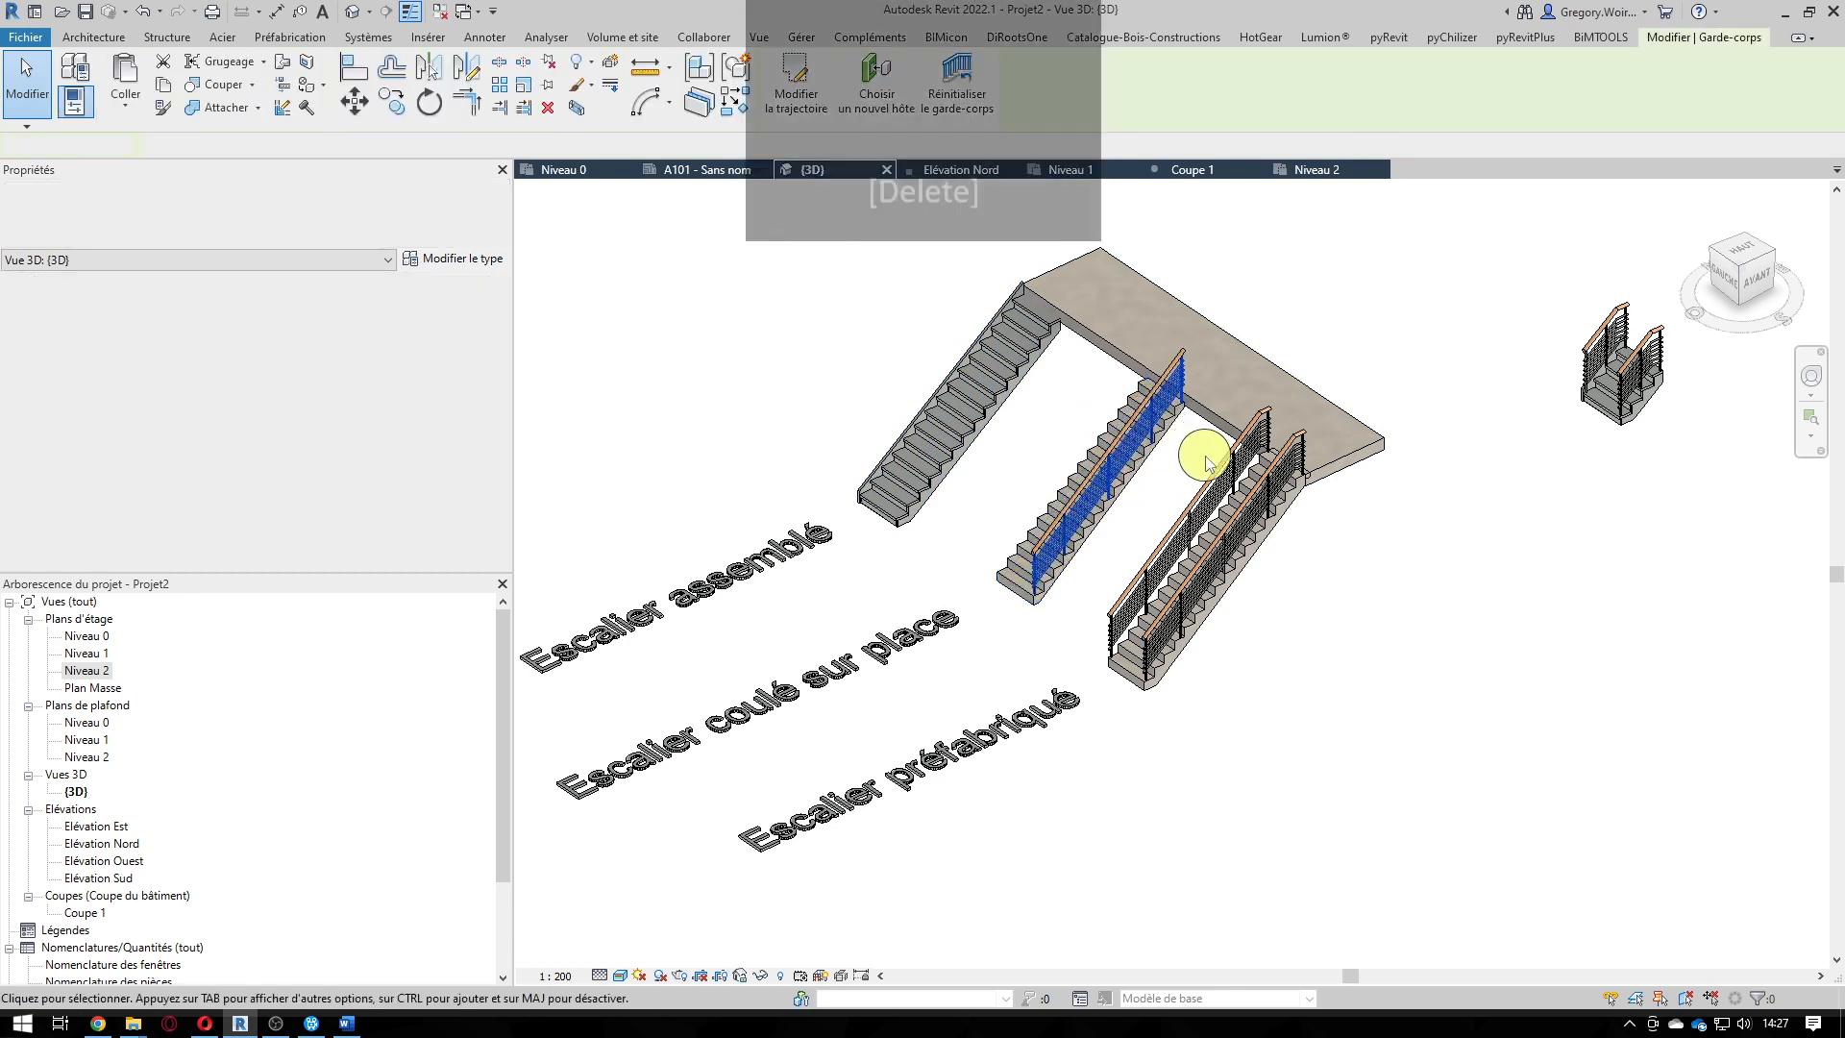
left_click(1225, 493)
key("Delete")
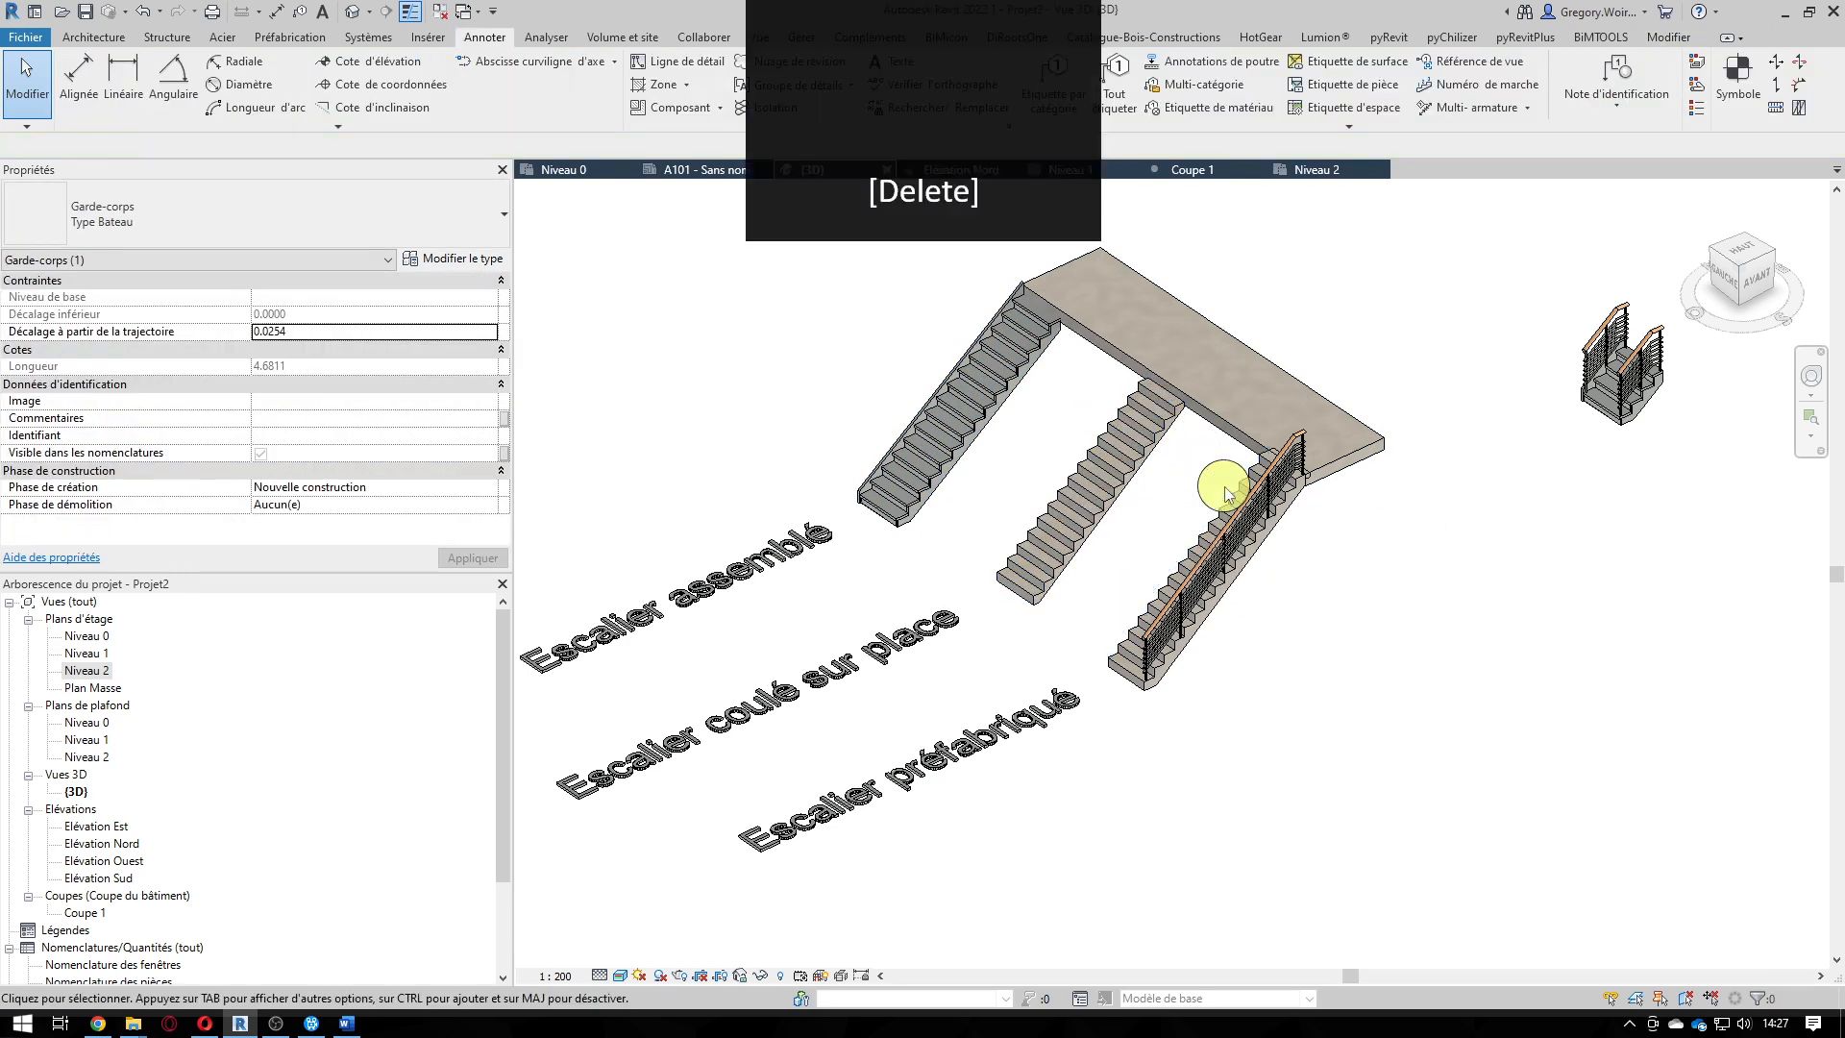
left_click(1260, 490)
key("Delete")
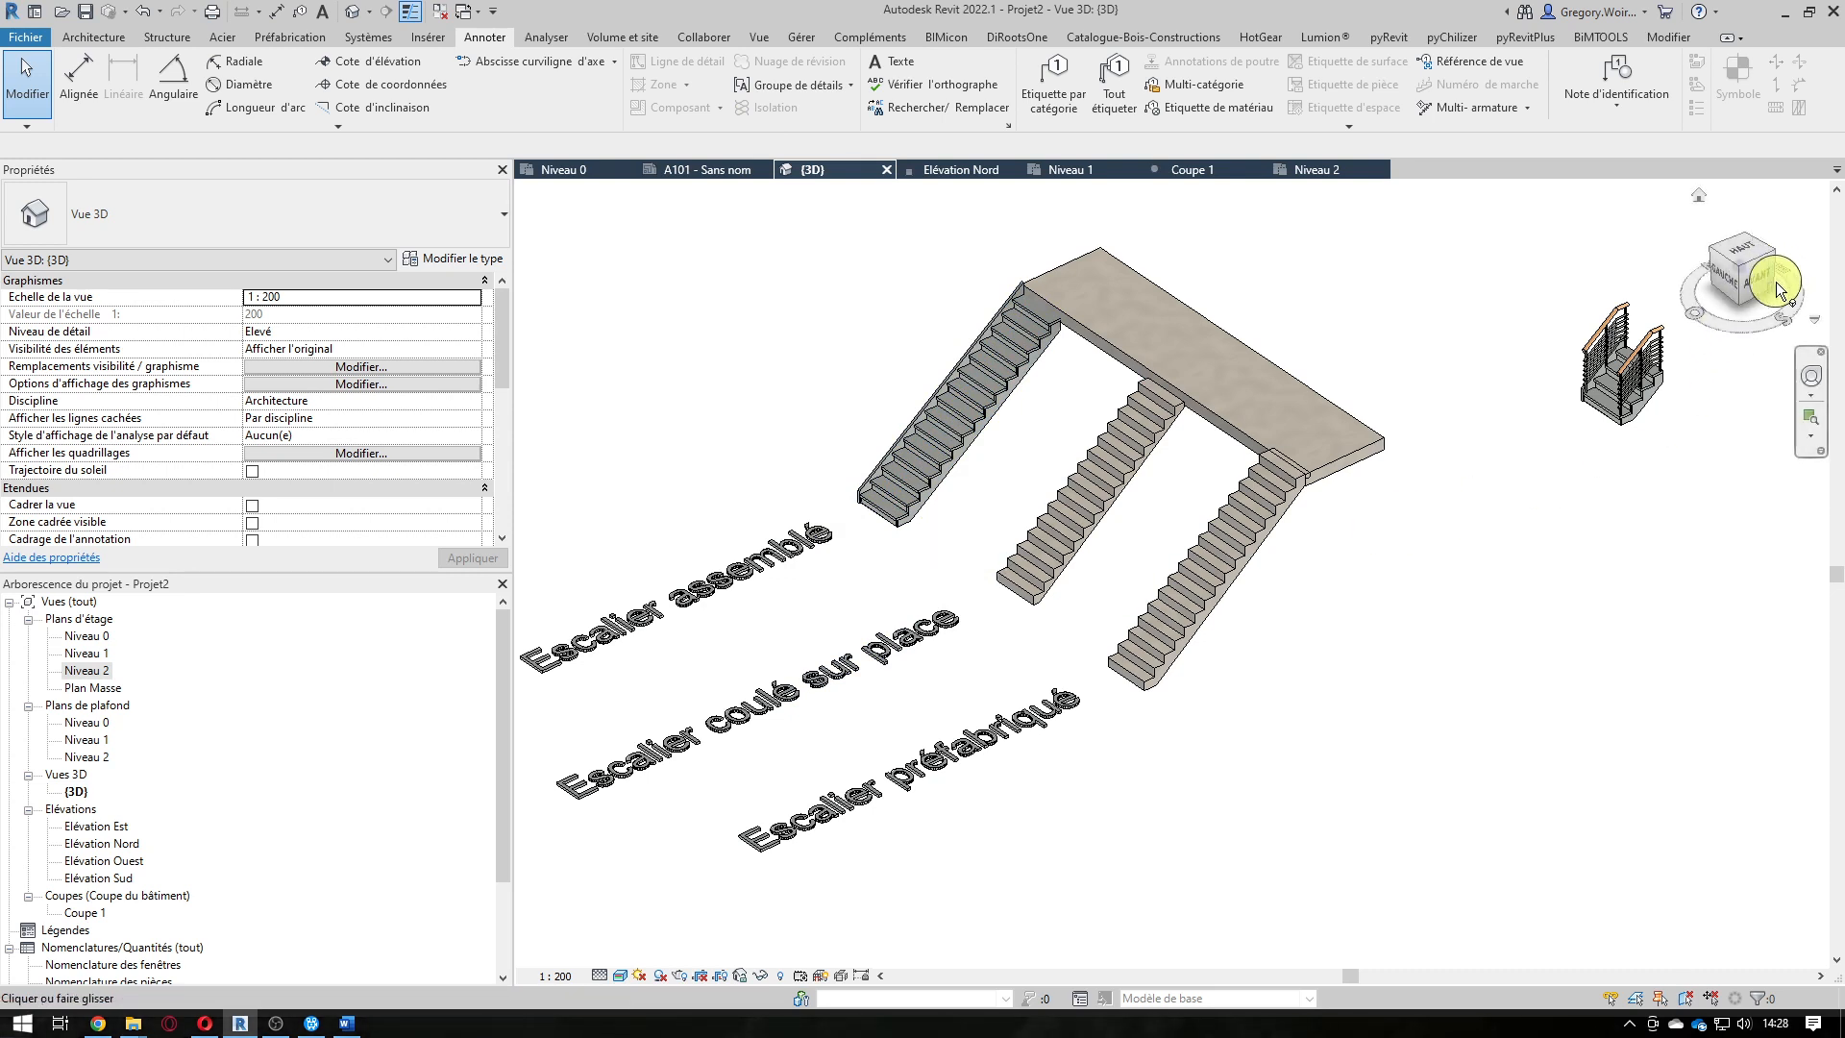
Examine the undersides of the three stair types and how their upper ends meet the floor slab in the 3D view.
left_click_drag(1775, 280, 1236, 629)
scroll(1236, 629, "up", 10)
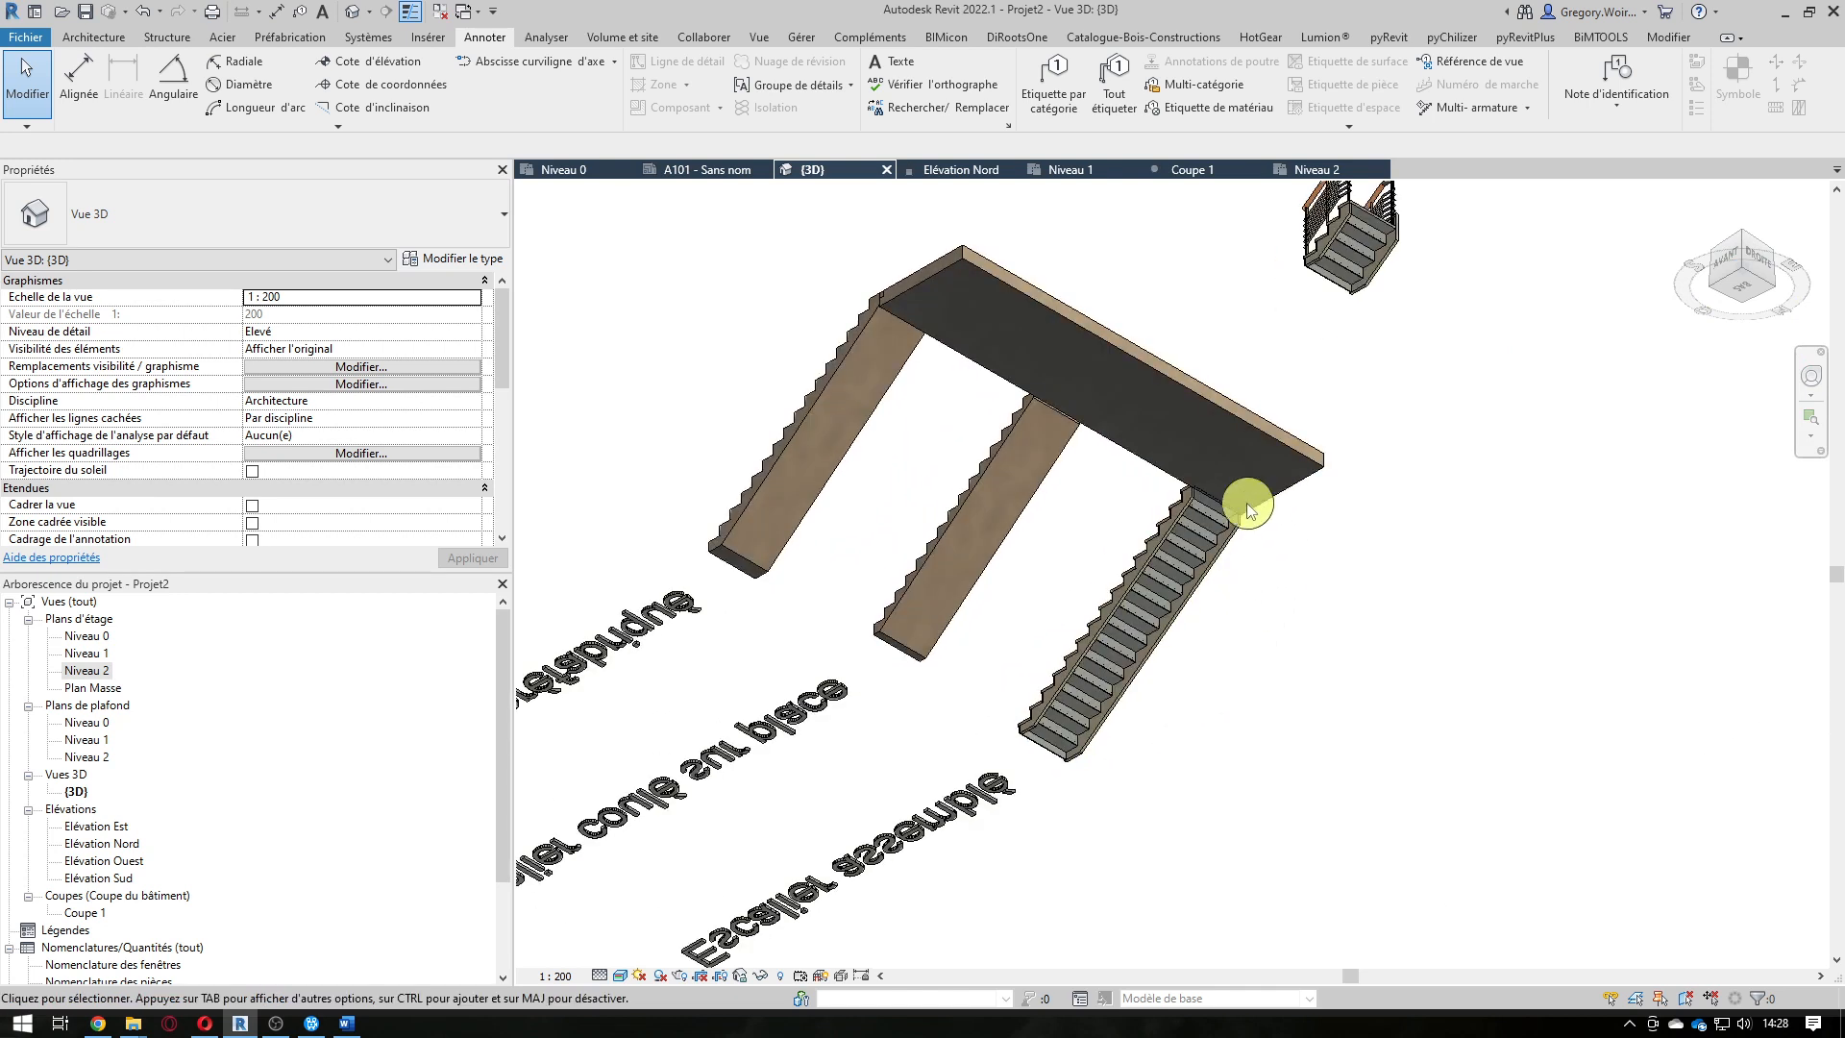
scroll(1230, 509, "up", 3)
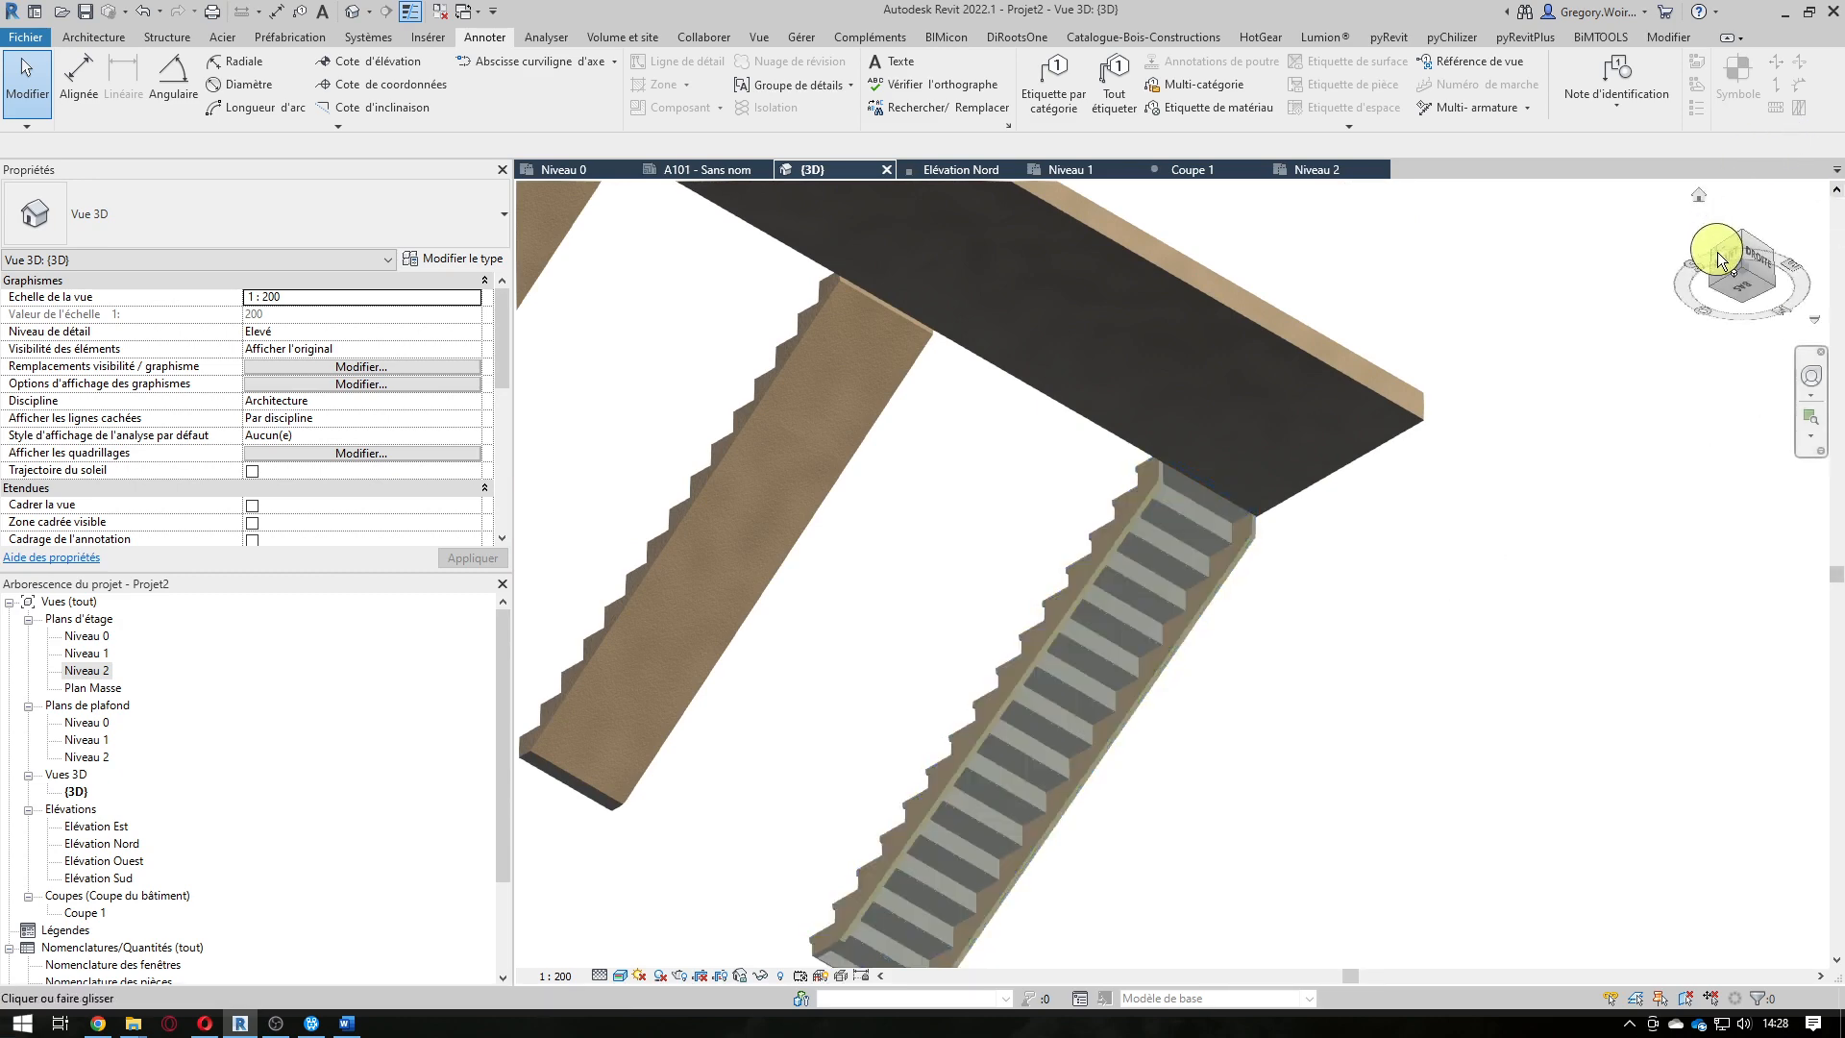
left_click(1699, 203)
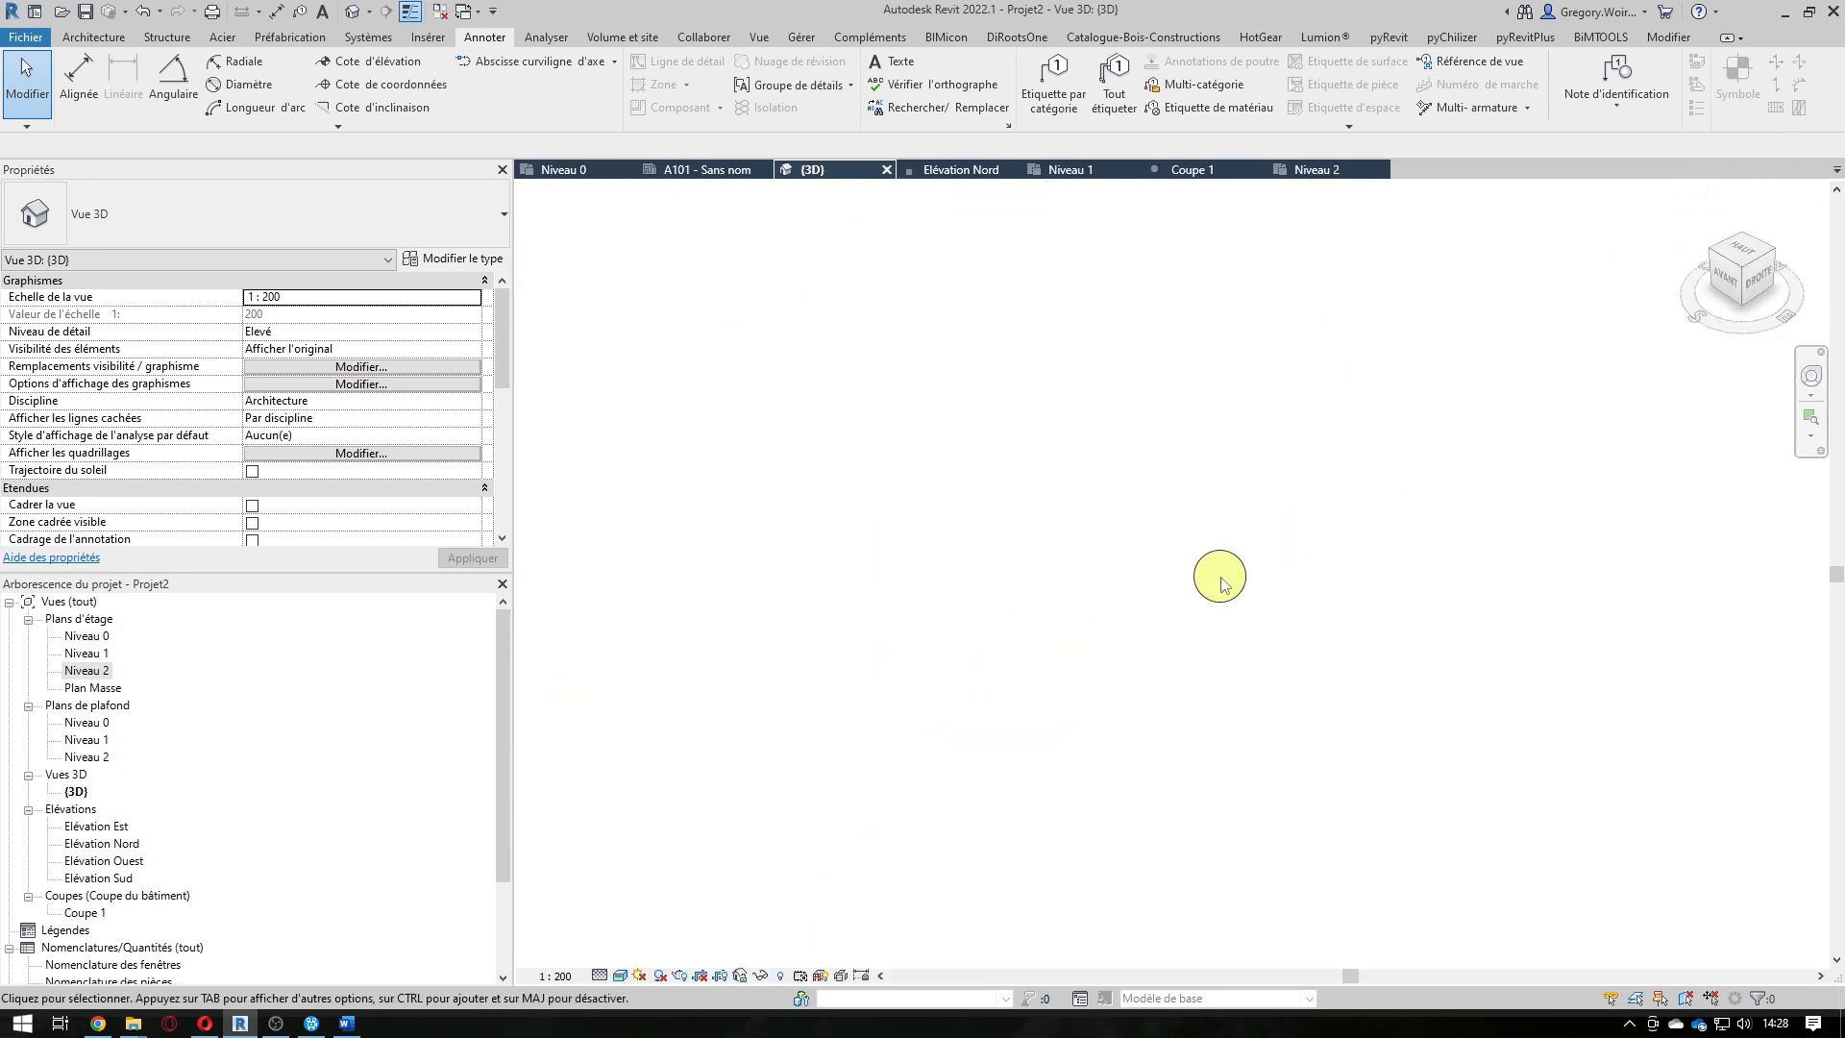
scroll(1023, 476, "up", 8)
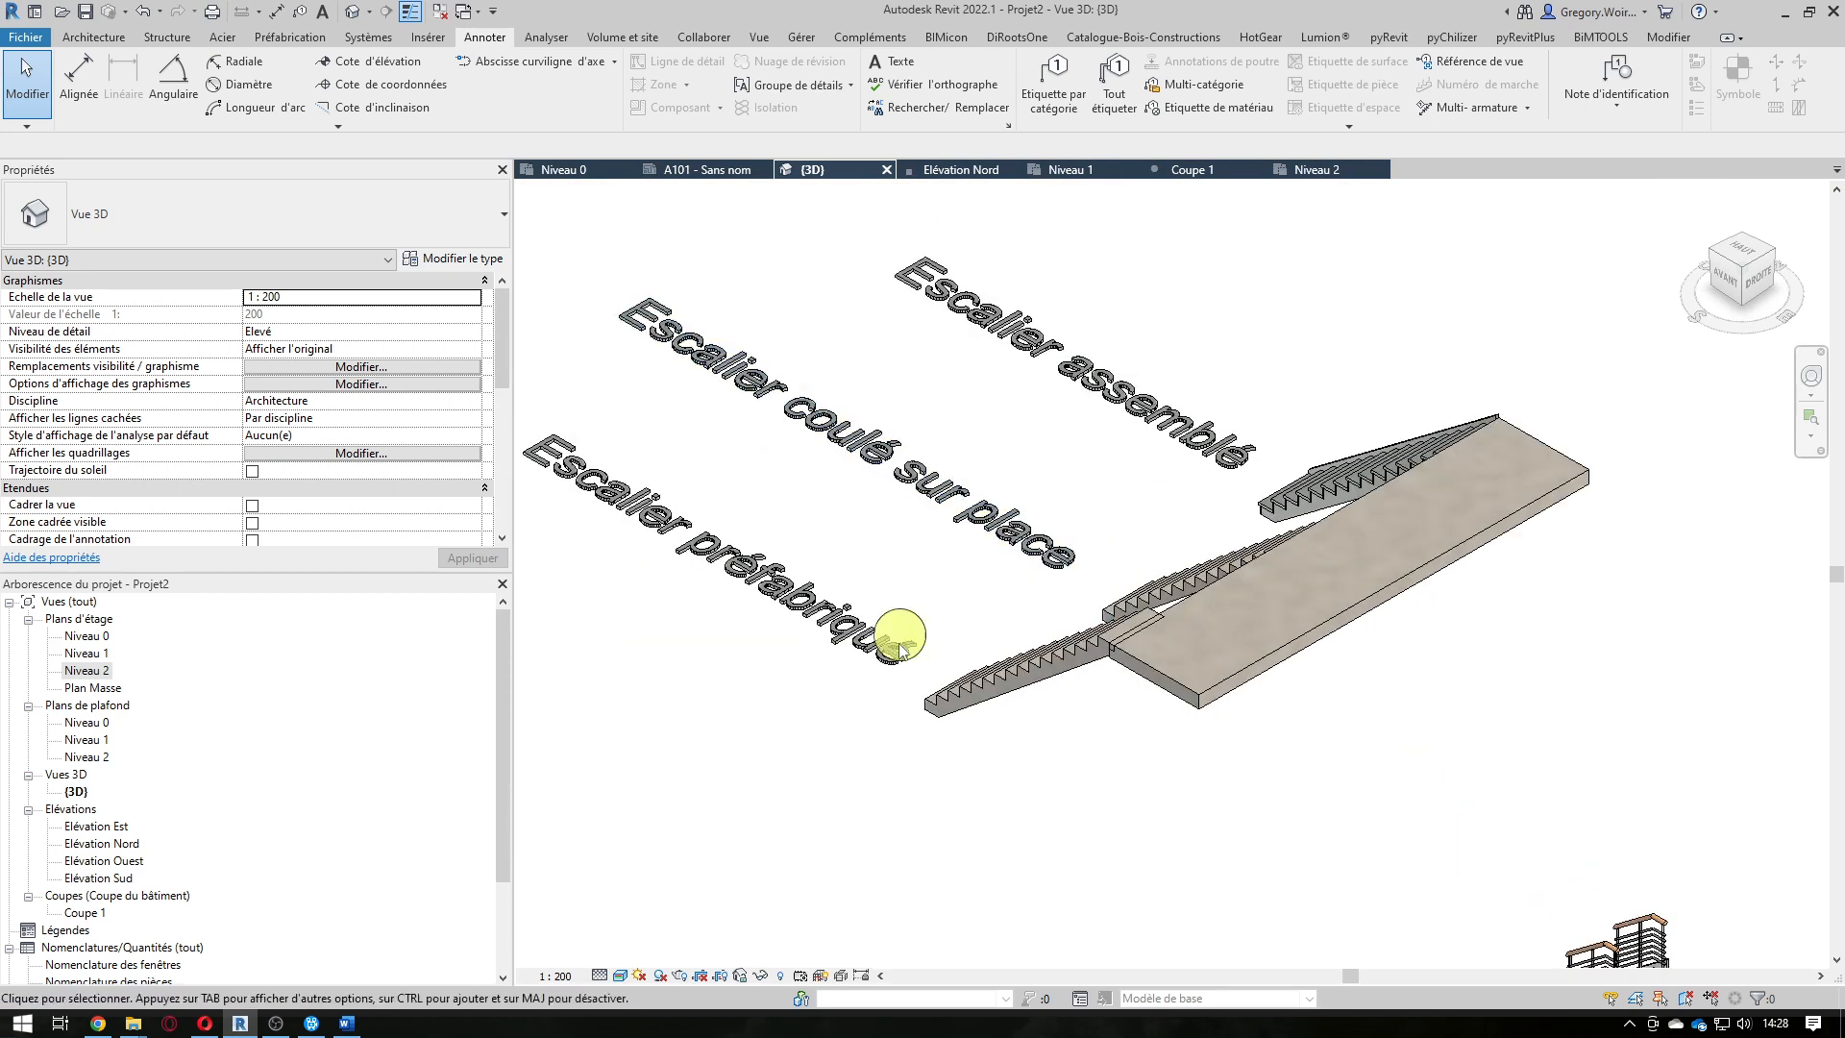
left_click(1712, 250)
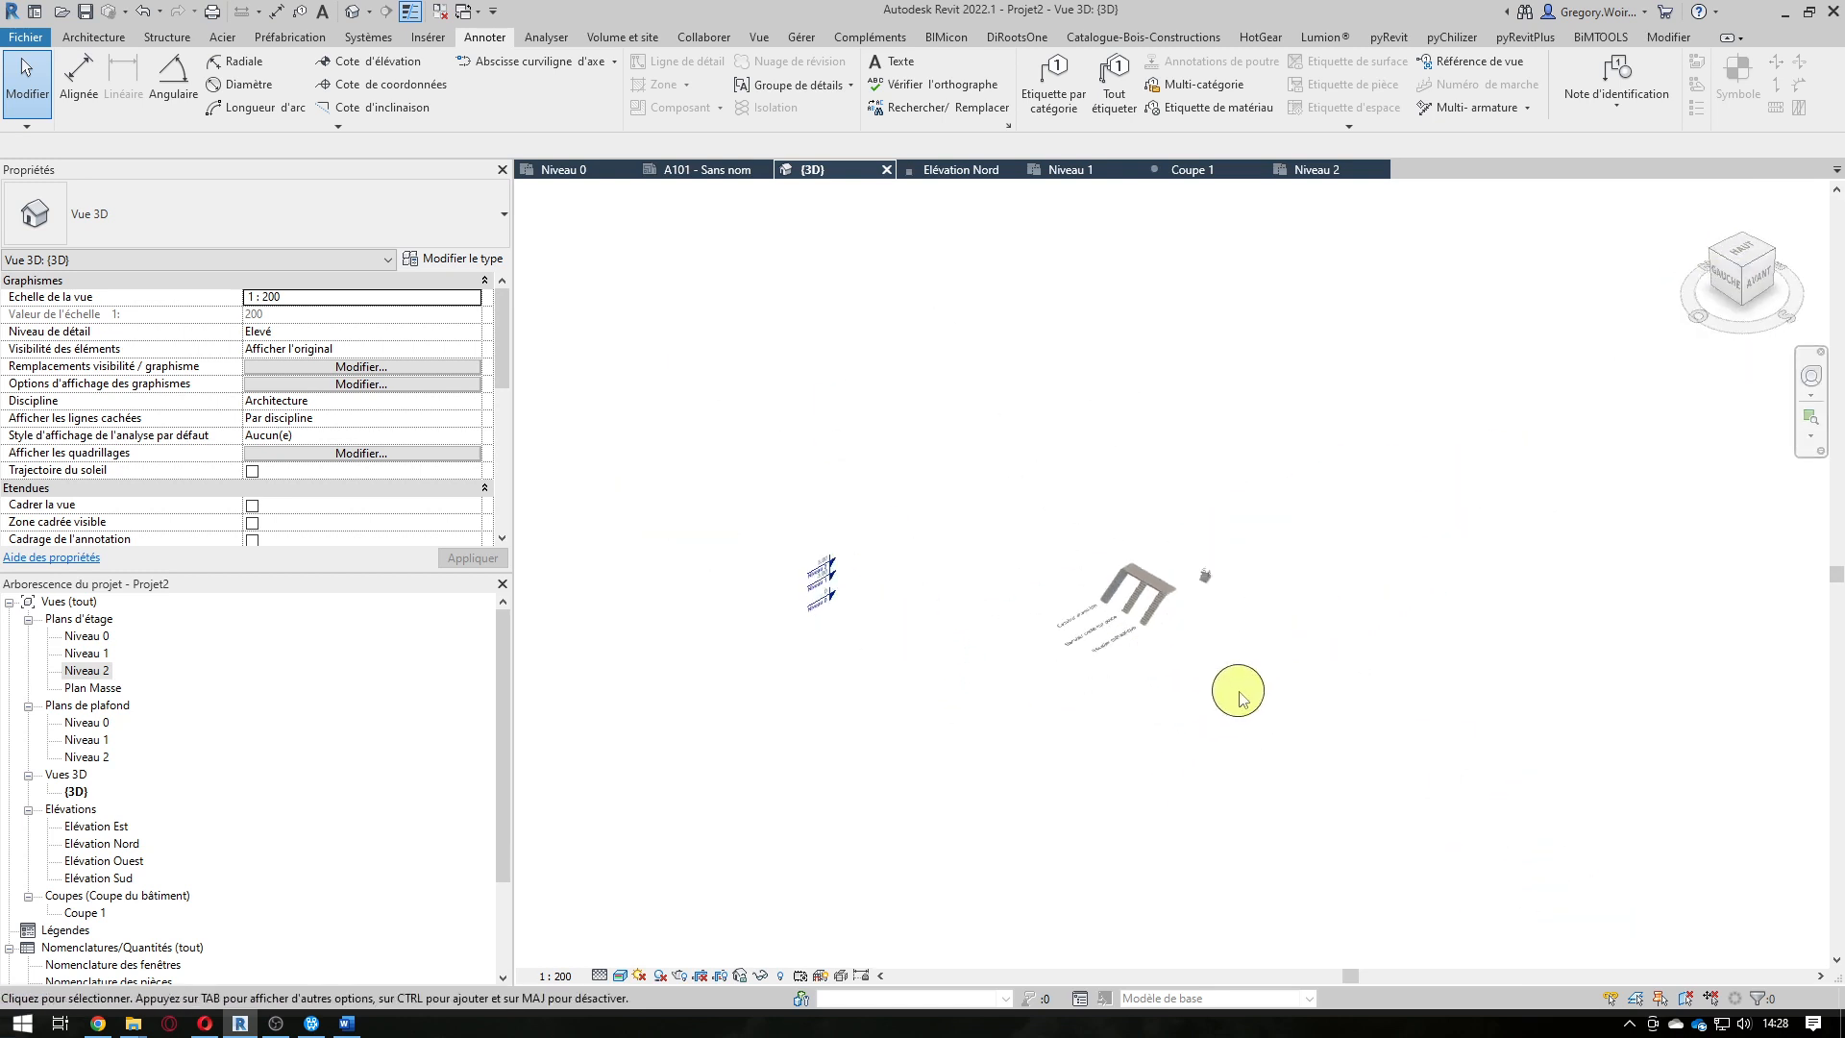
scroll(1140, 626, "up", 8)
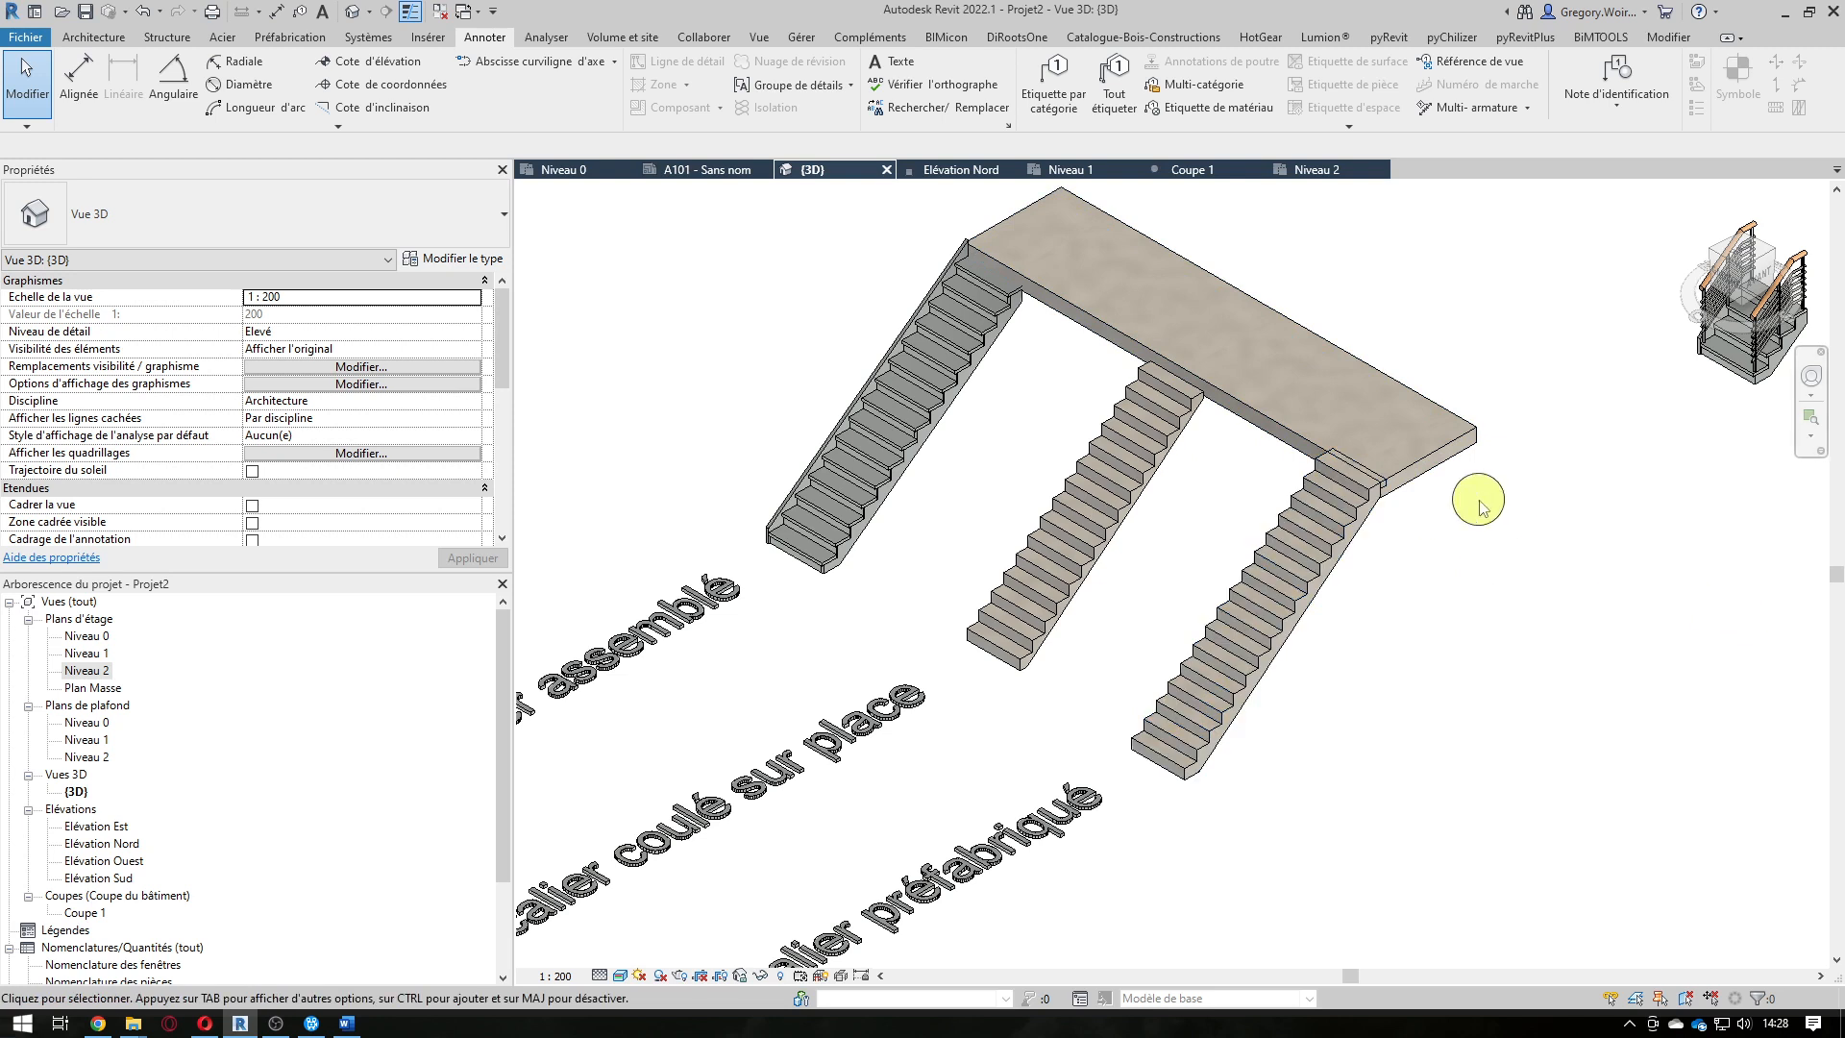
scroll(1478, 504, "up", 4)
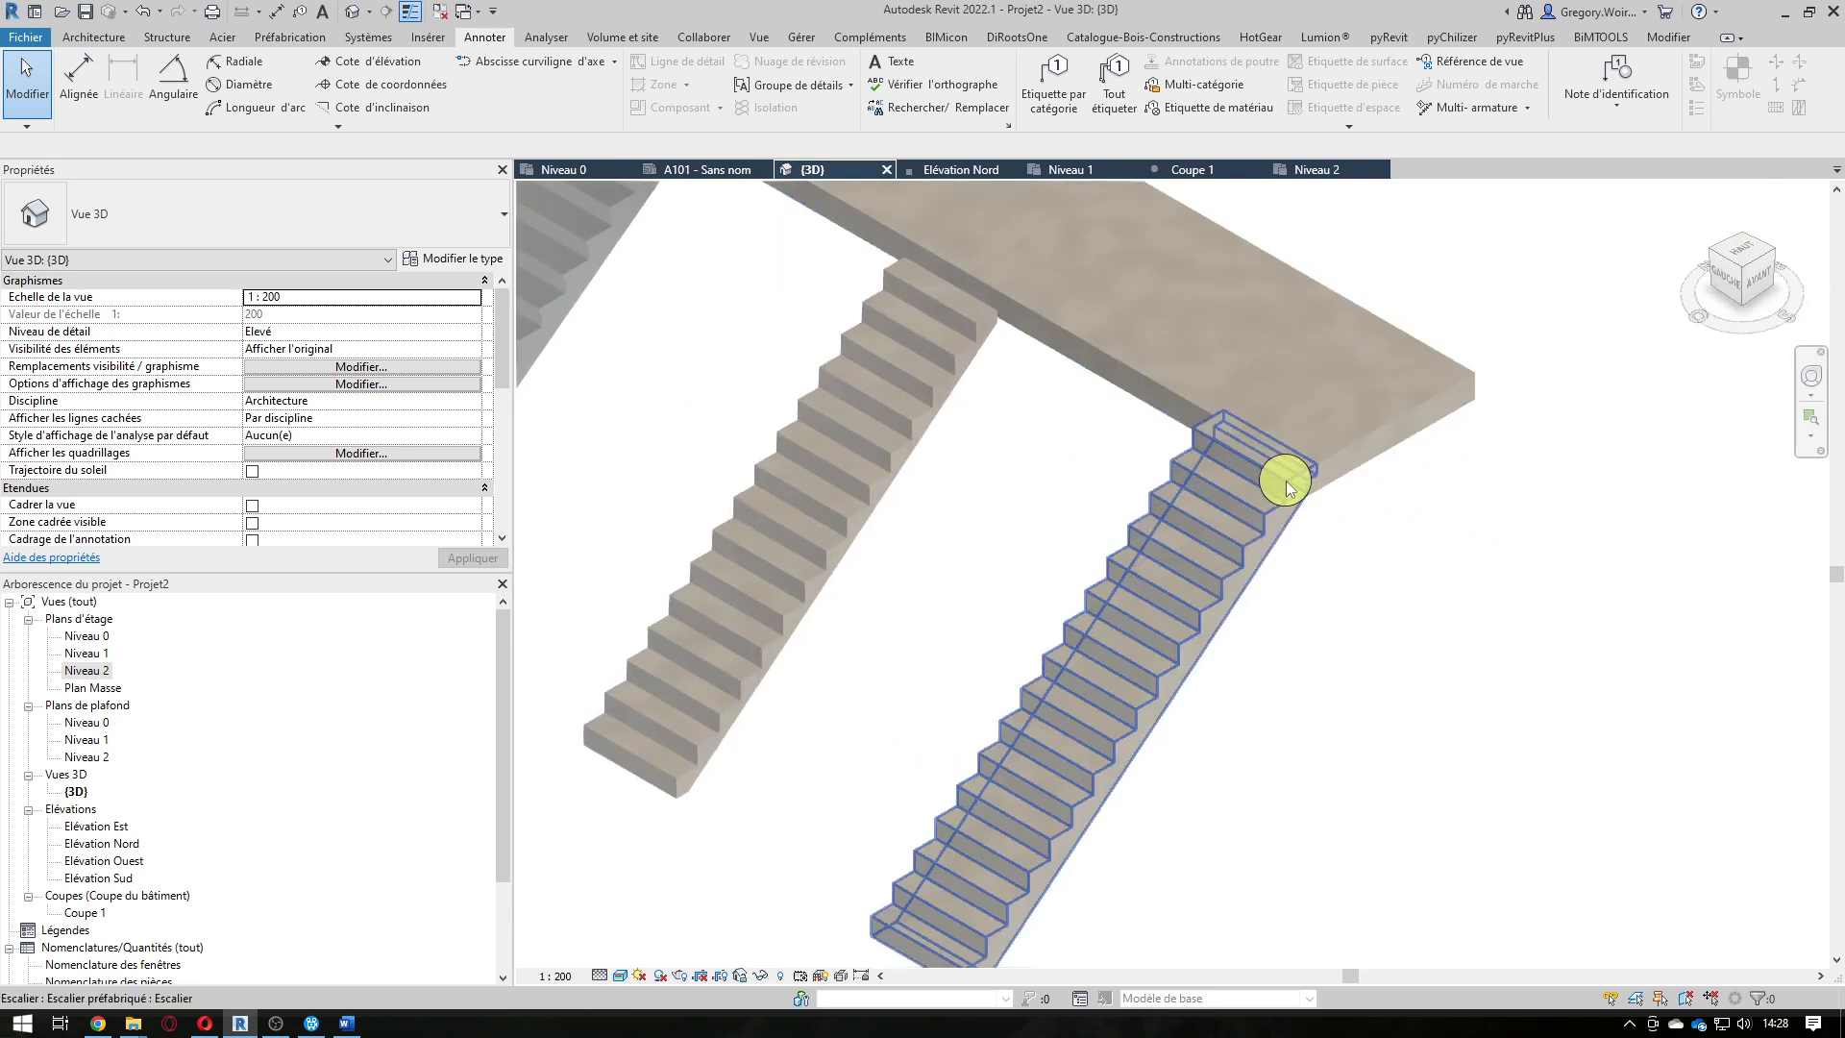
scroll(1576, 565, "down", 3)
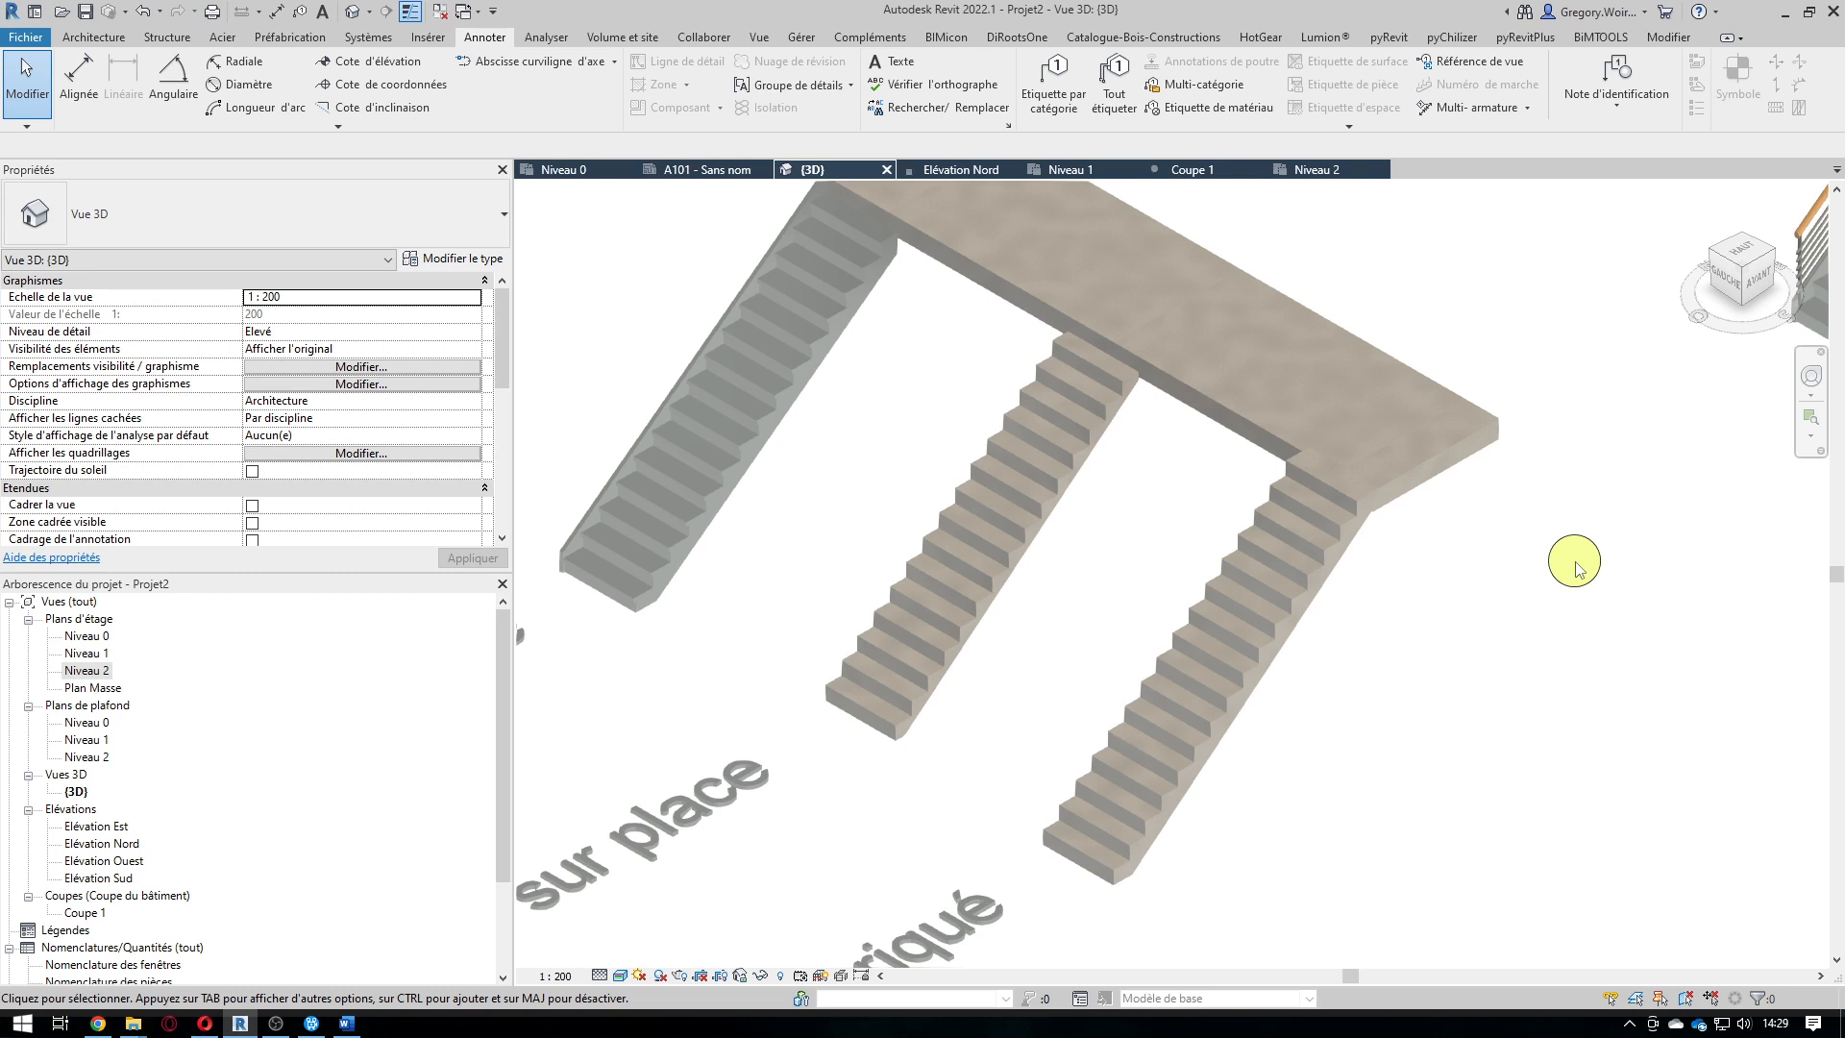
scroll(1576, 565, "down", 2)
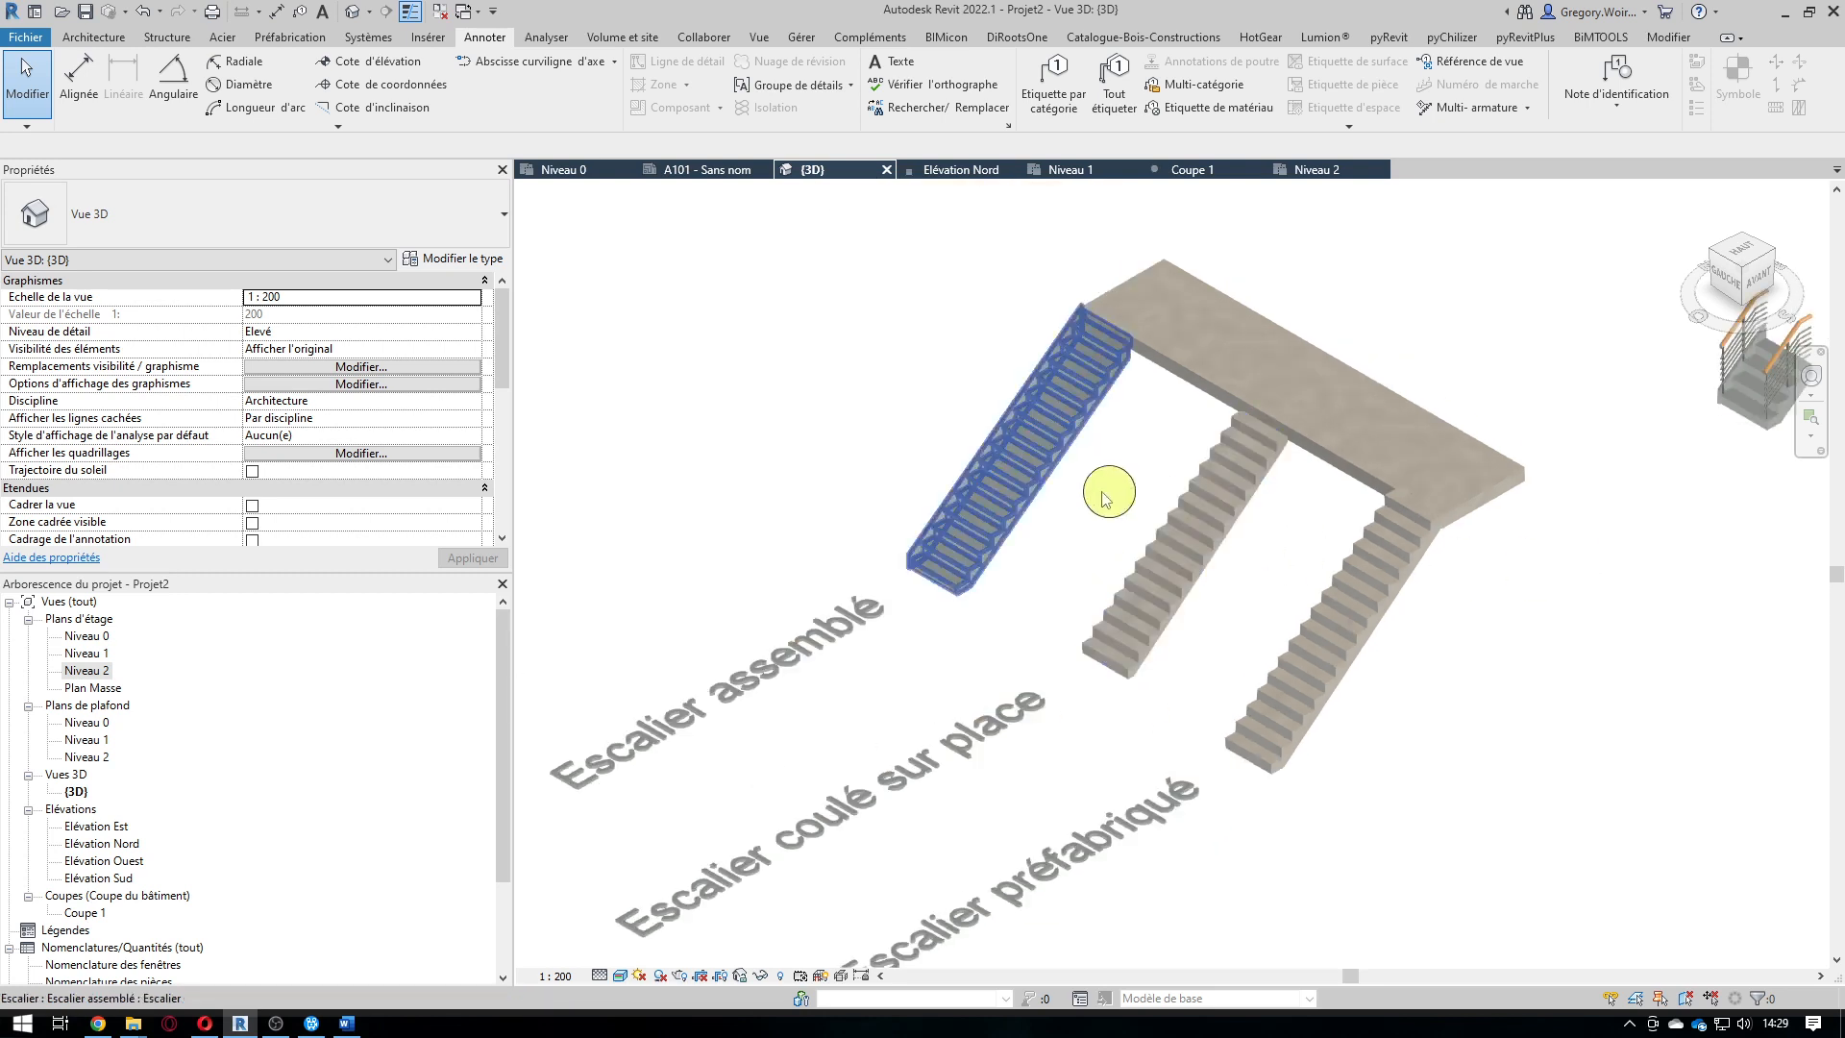
Select the assembled stair and choose Niveau 1 as its upper level.
left_click(1047, 470)
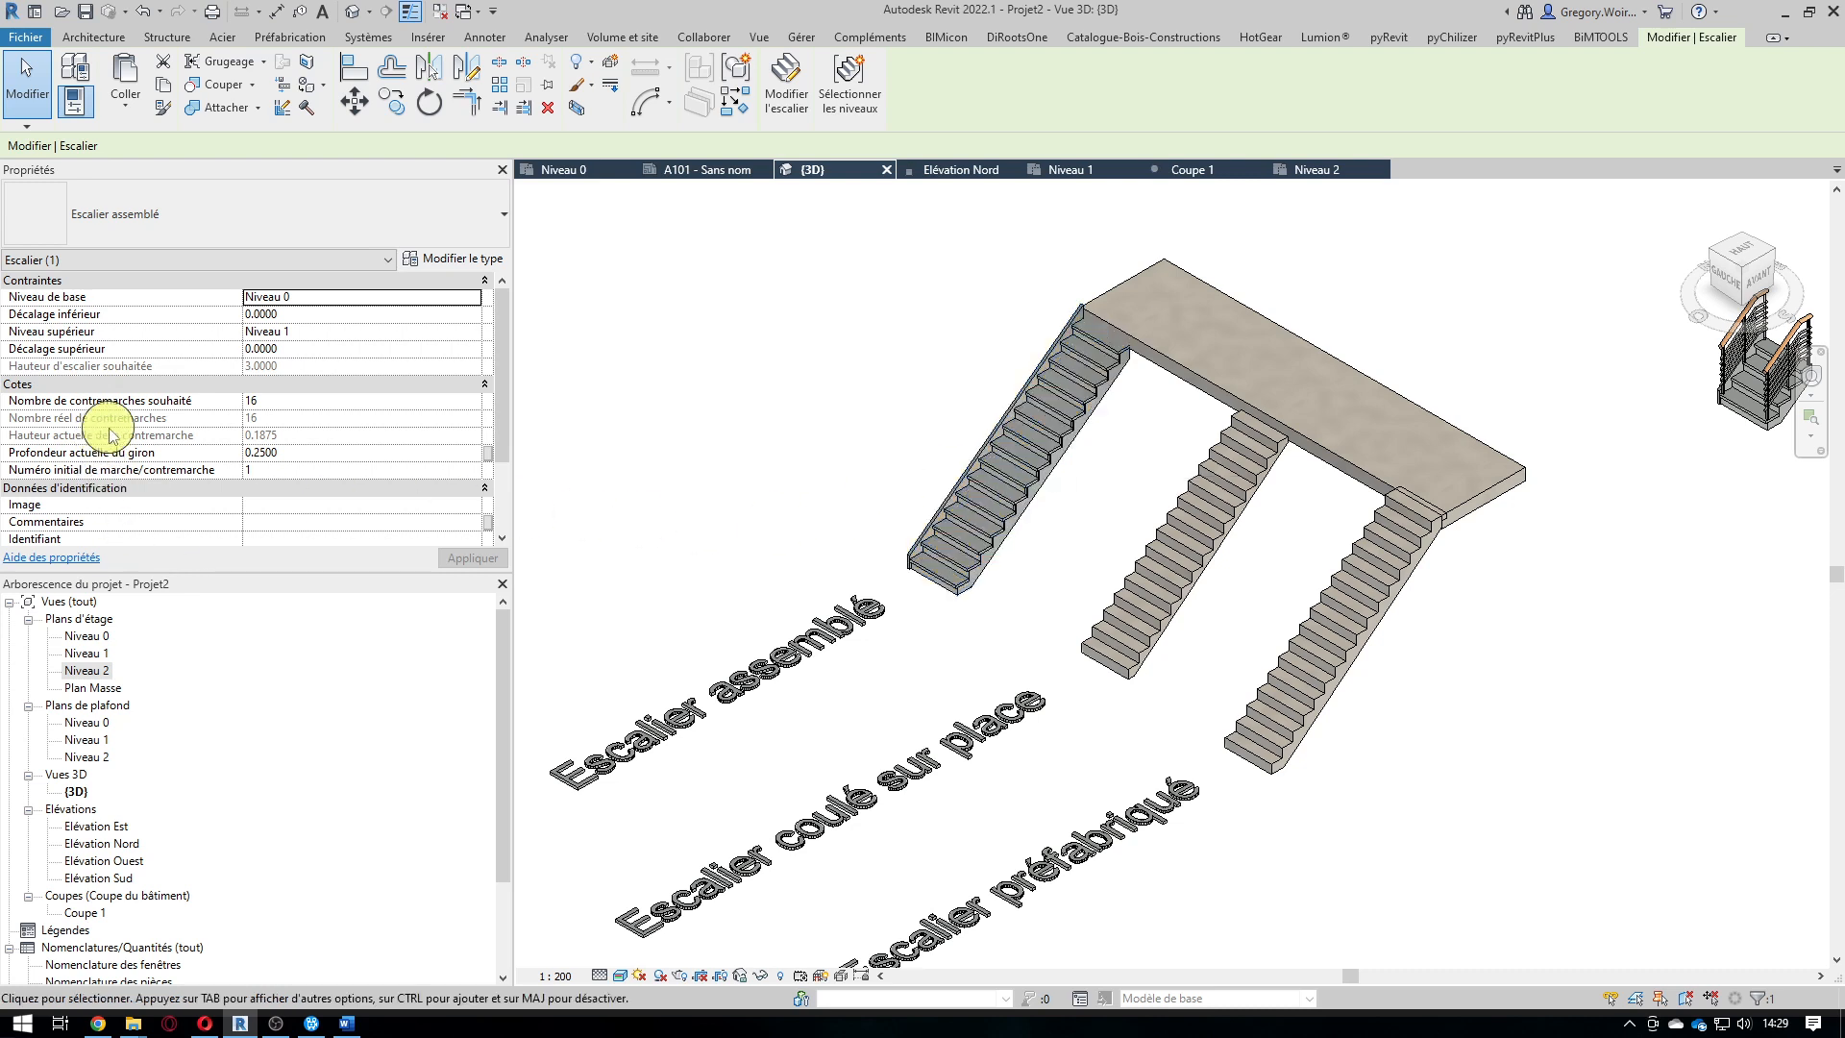
mouse_move(112, 428)
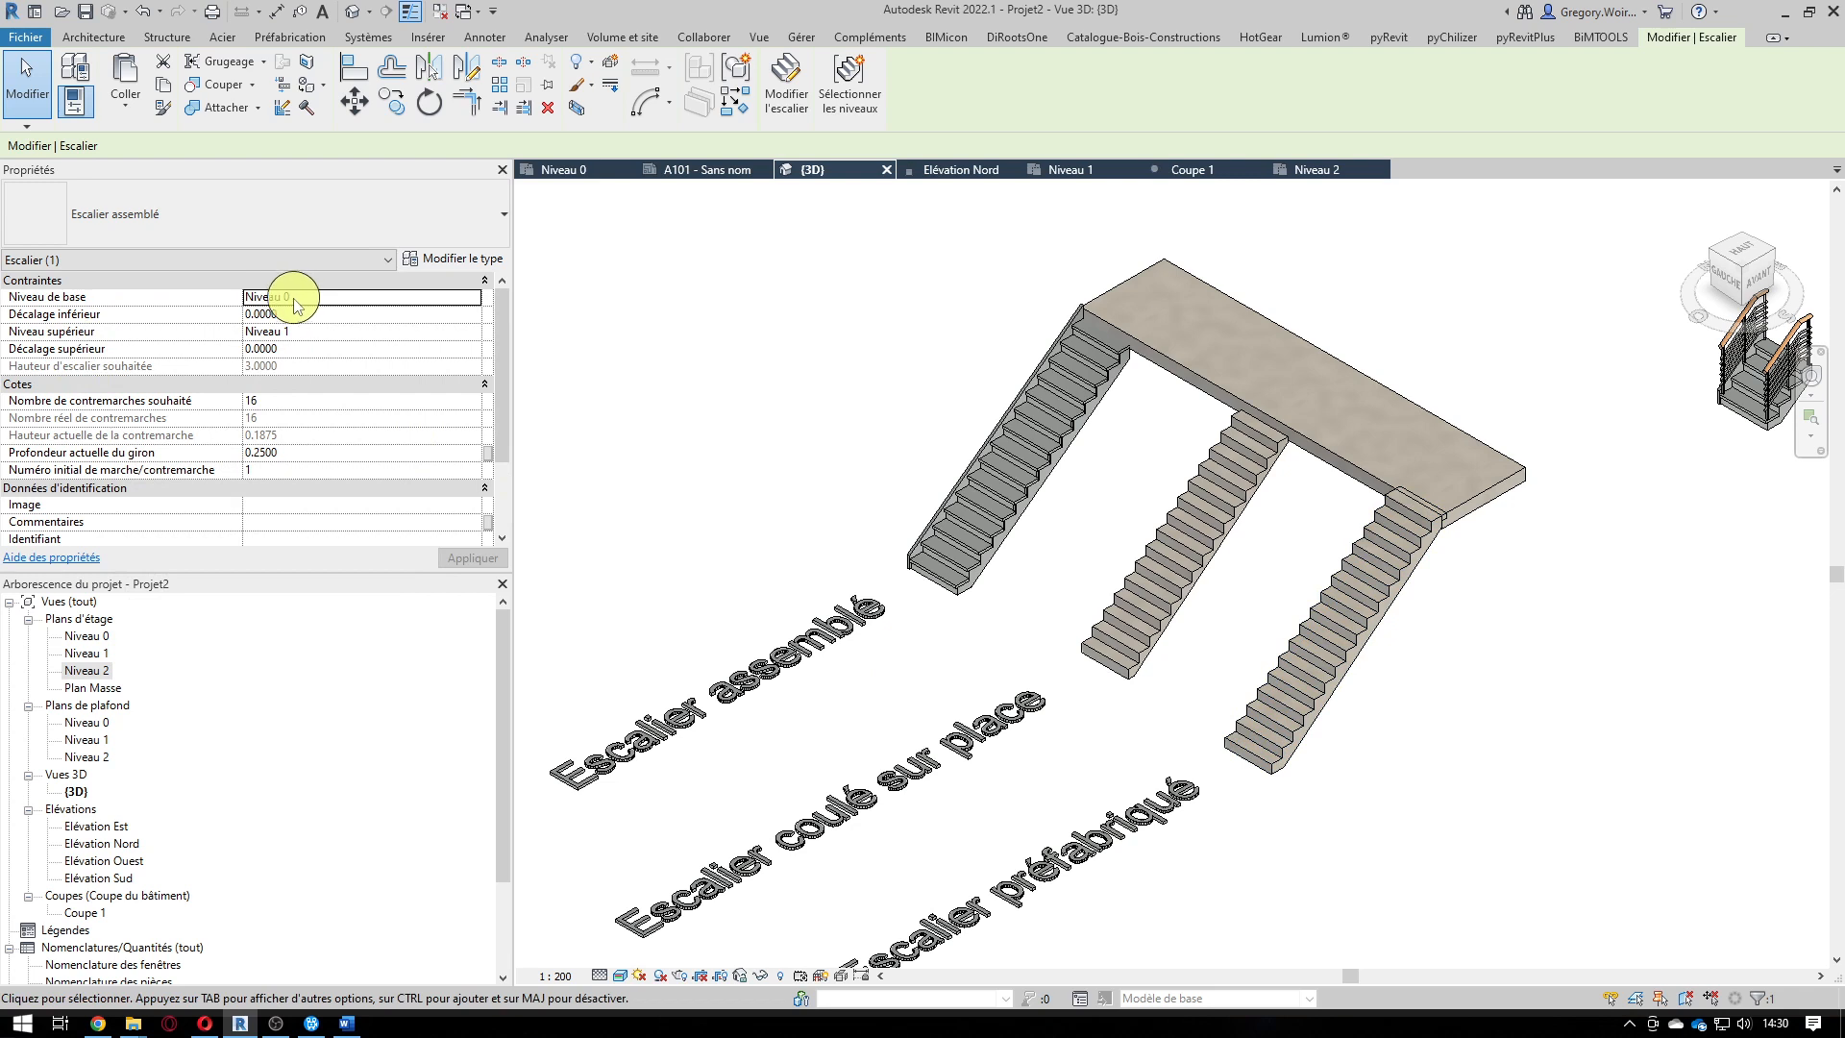
left_click(470, 331)
left_click(471, 331)
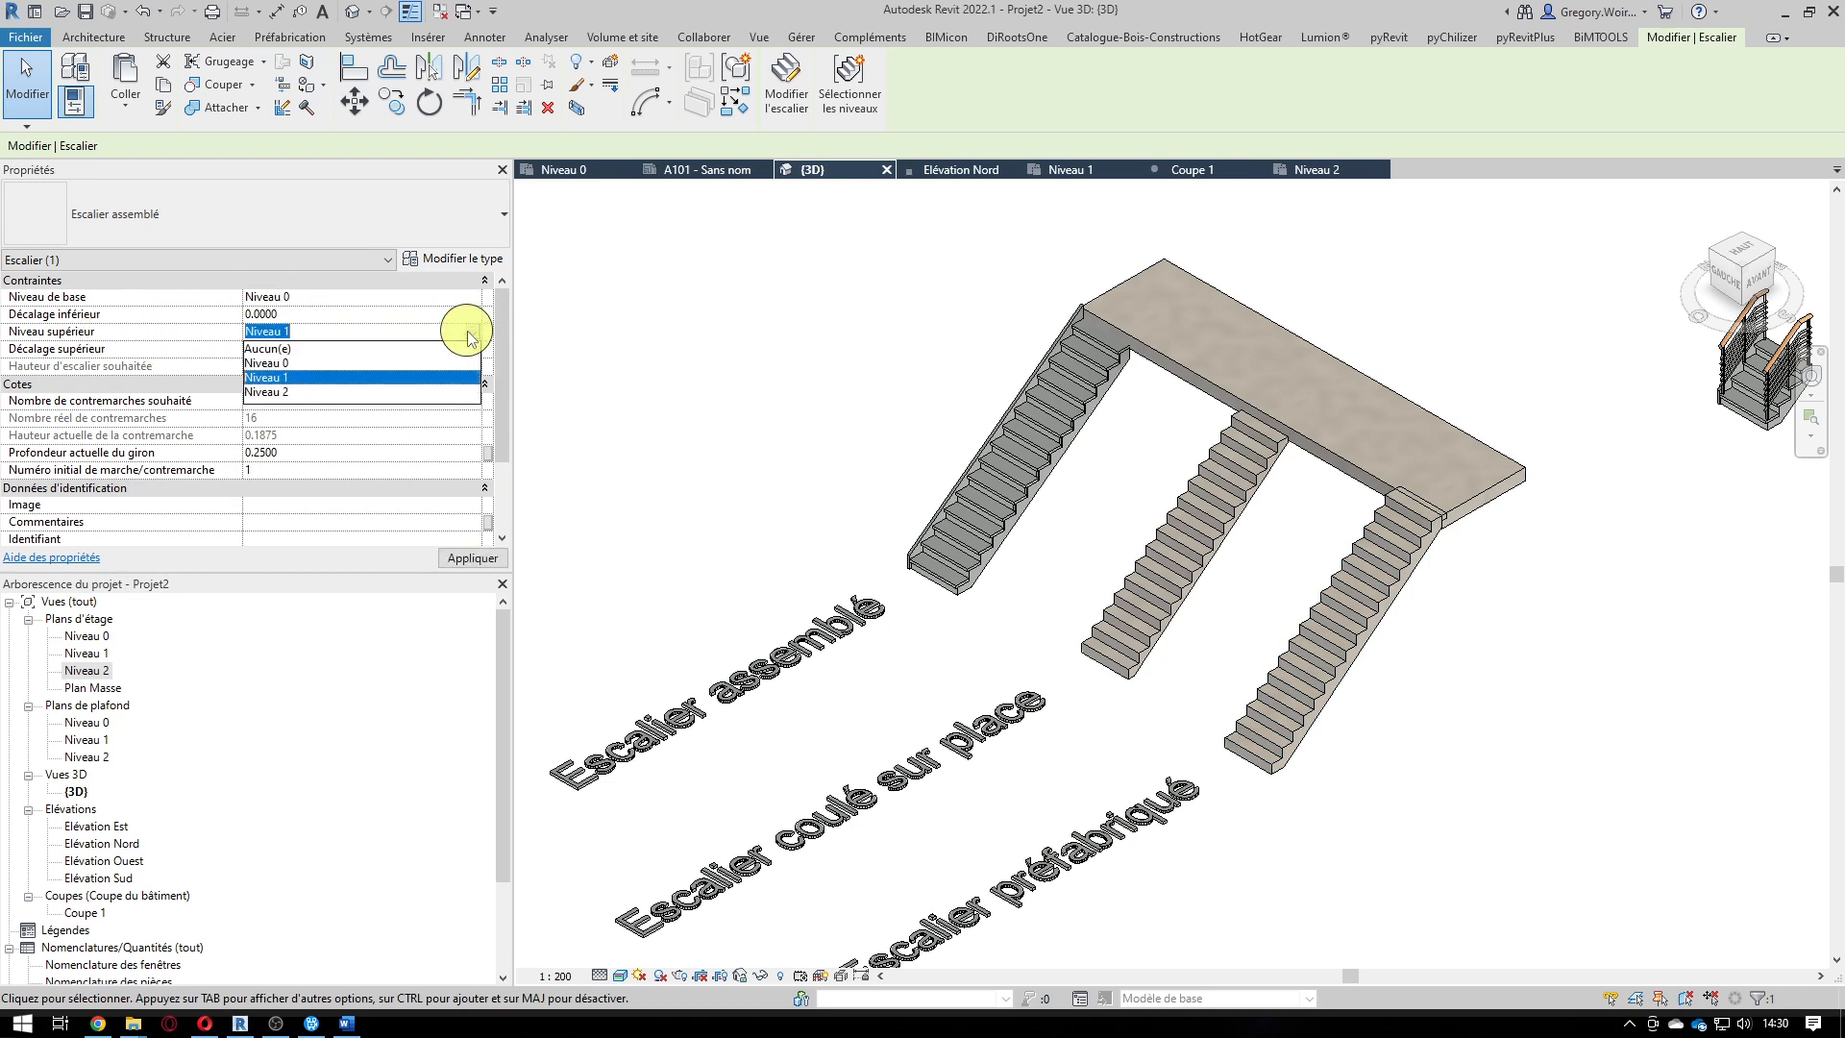
left_click(413, 376)
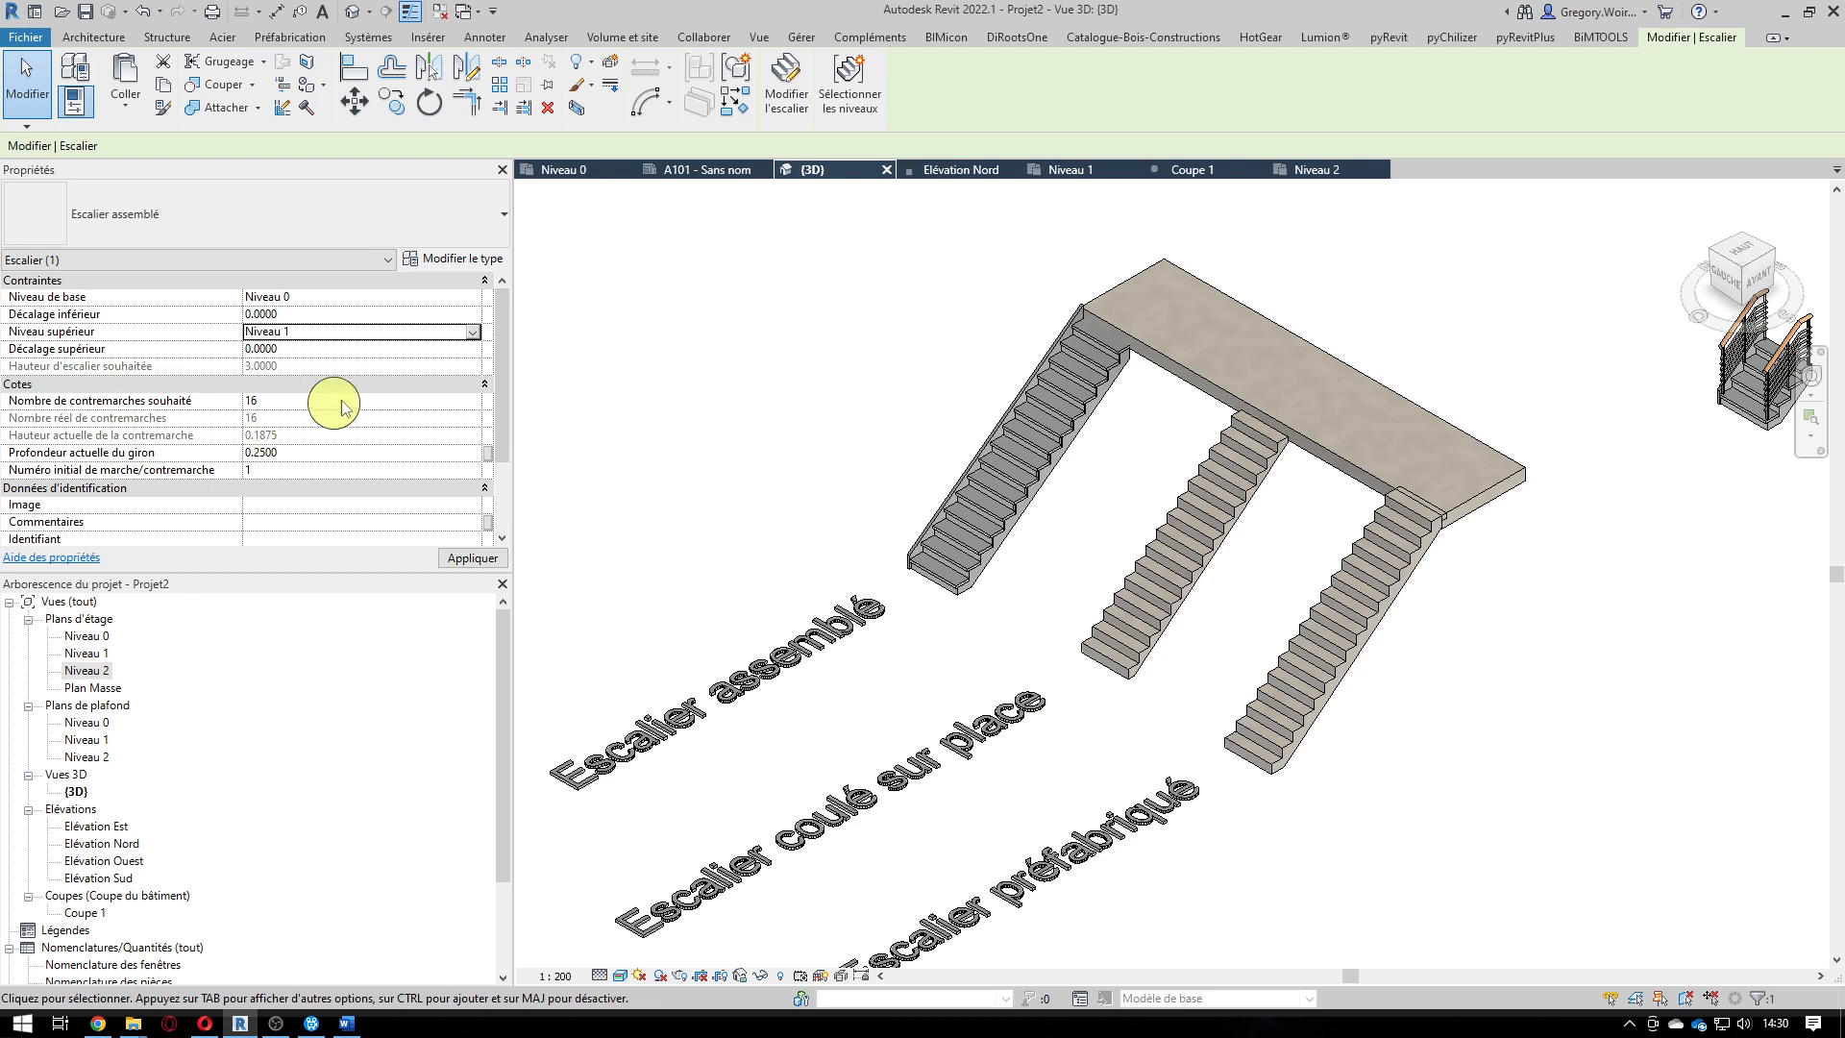
Try Niveau 2 as the assembled stair's upper level and restore Niveau 1.
left_click(473, 331)
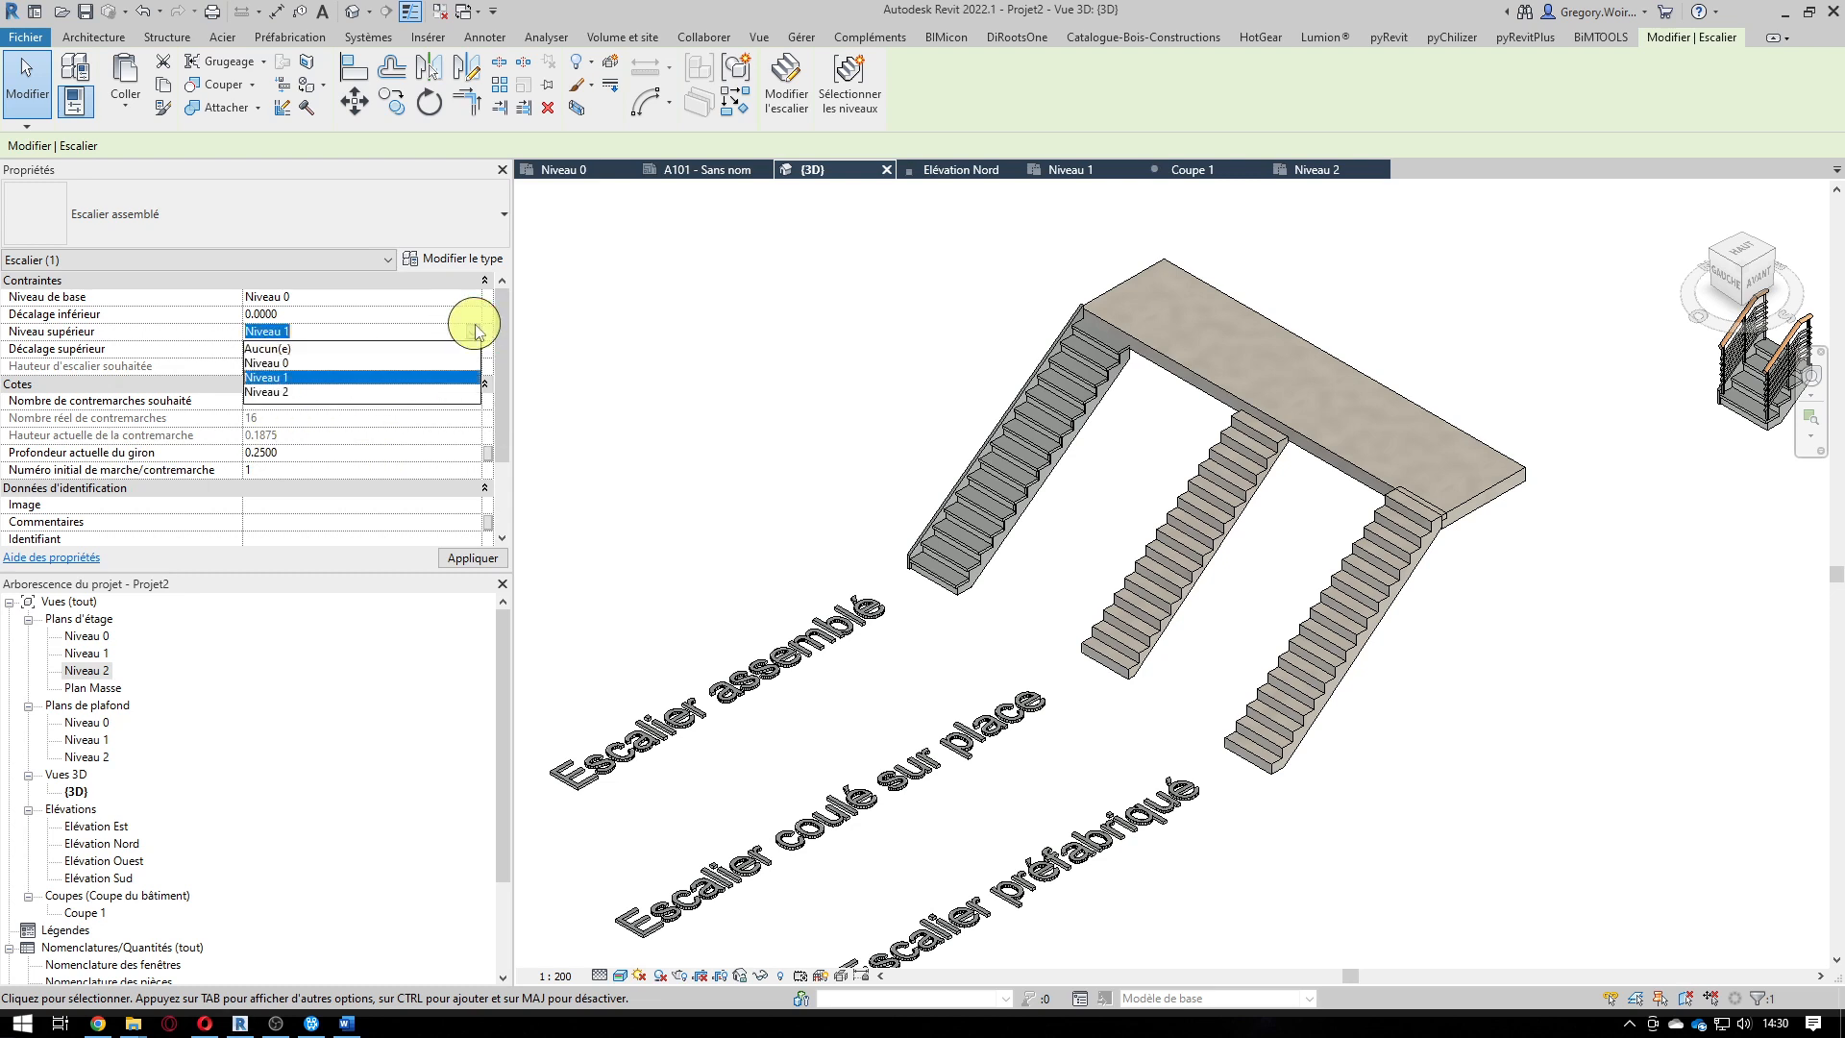
left_click(293, 392)
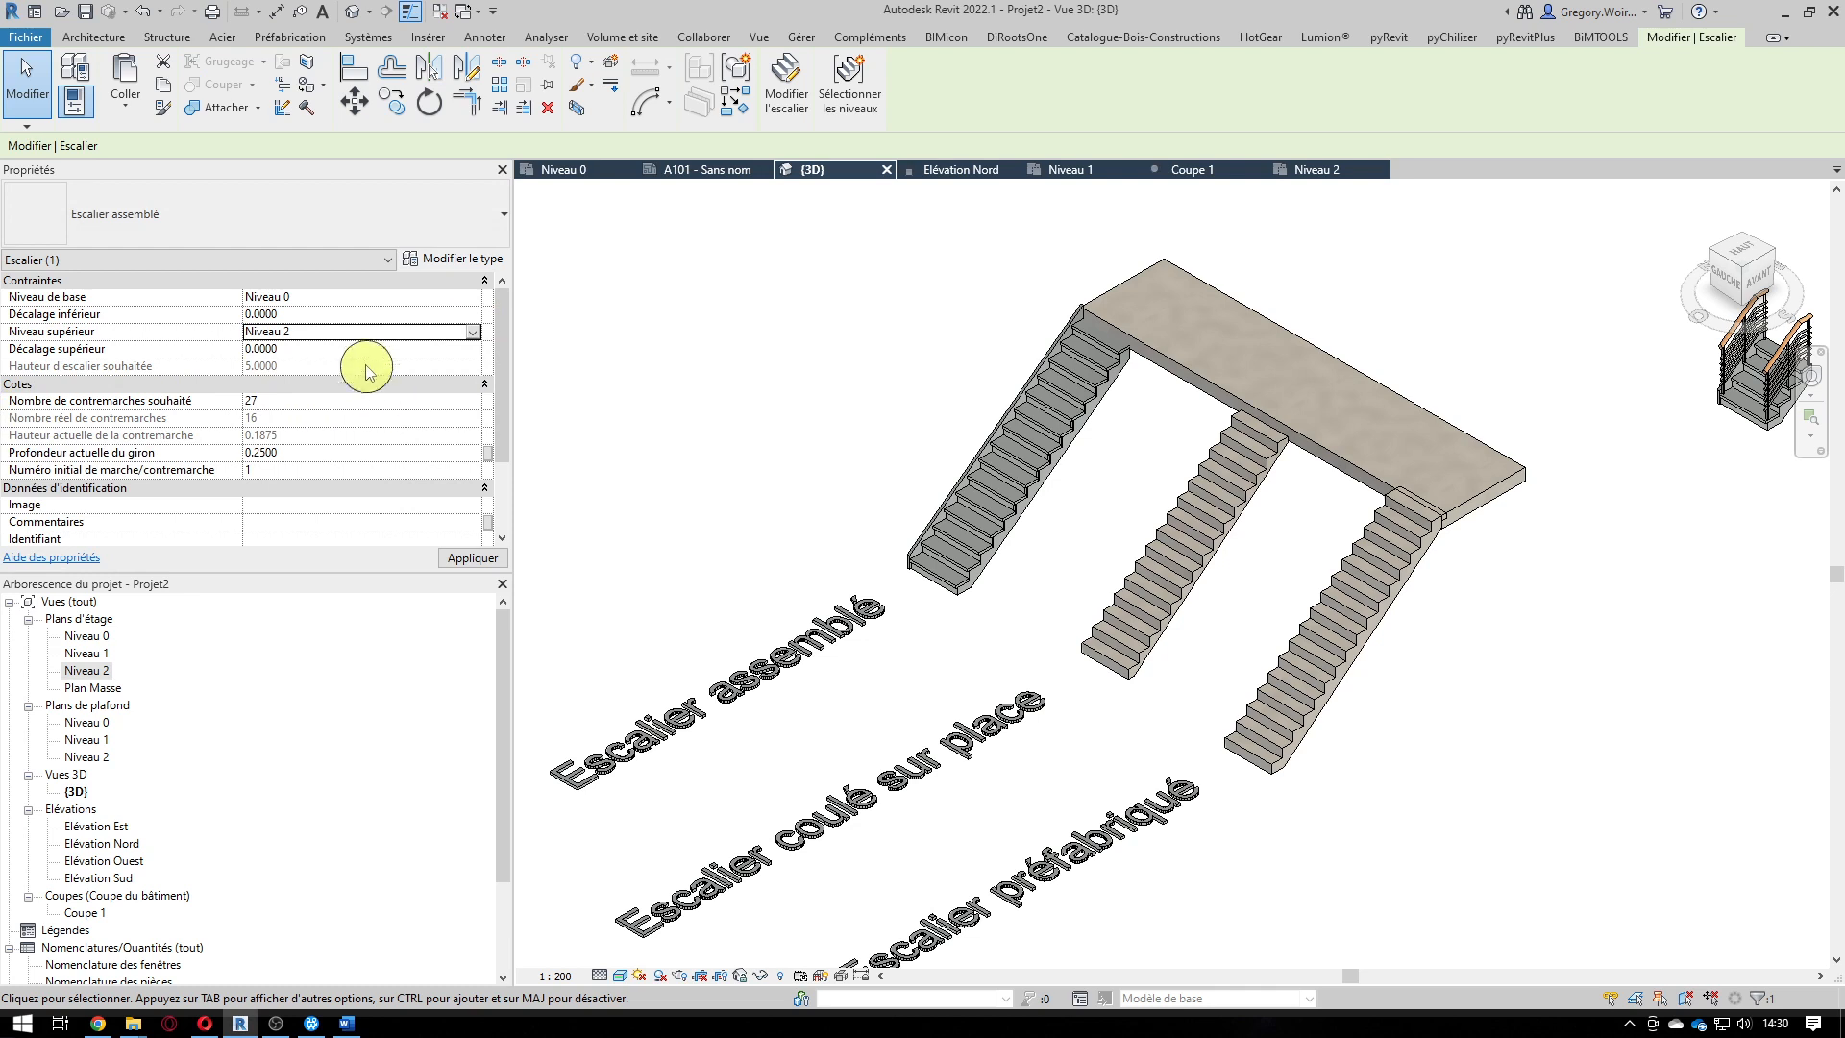
left_click(470, 332)
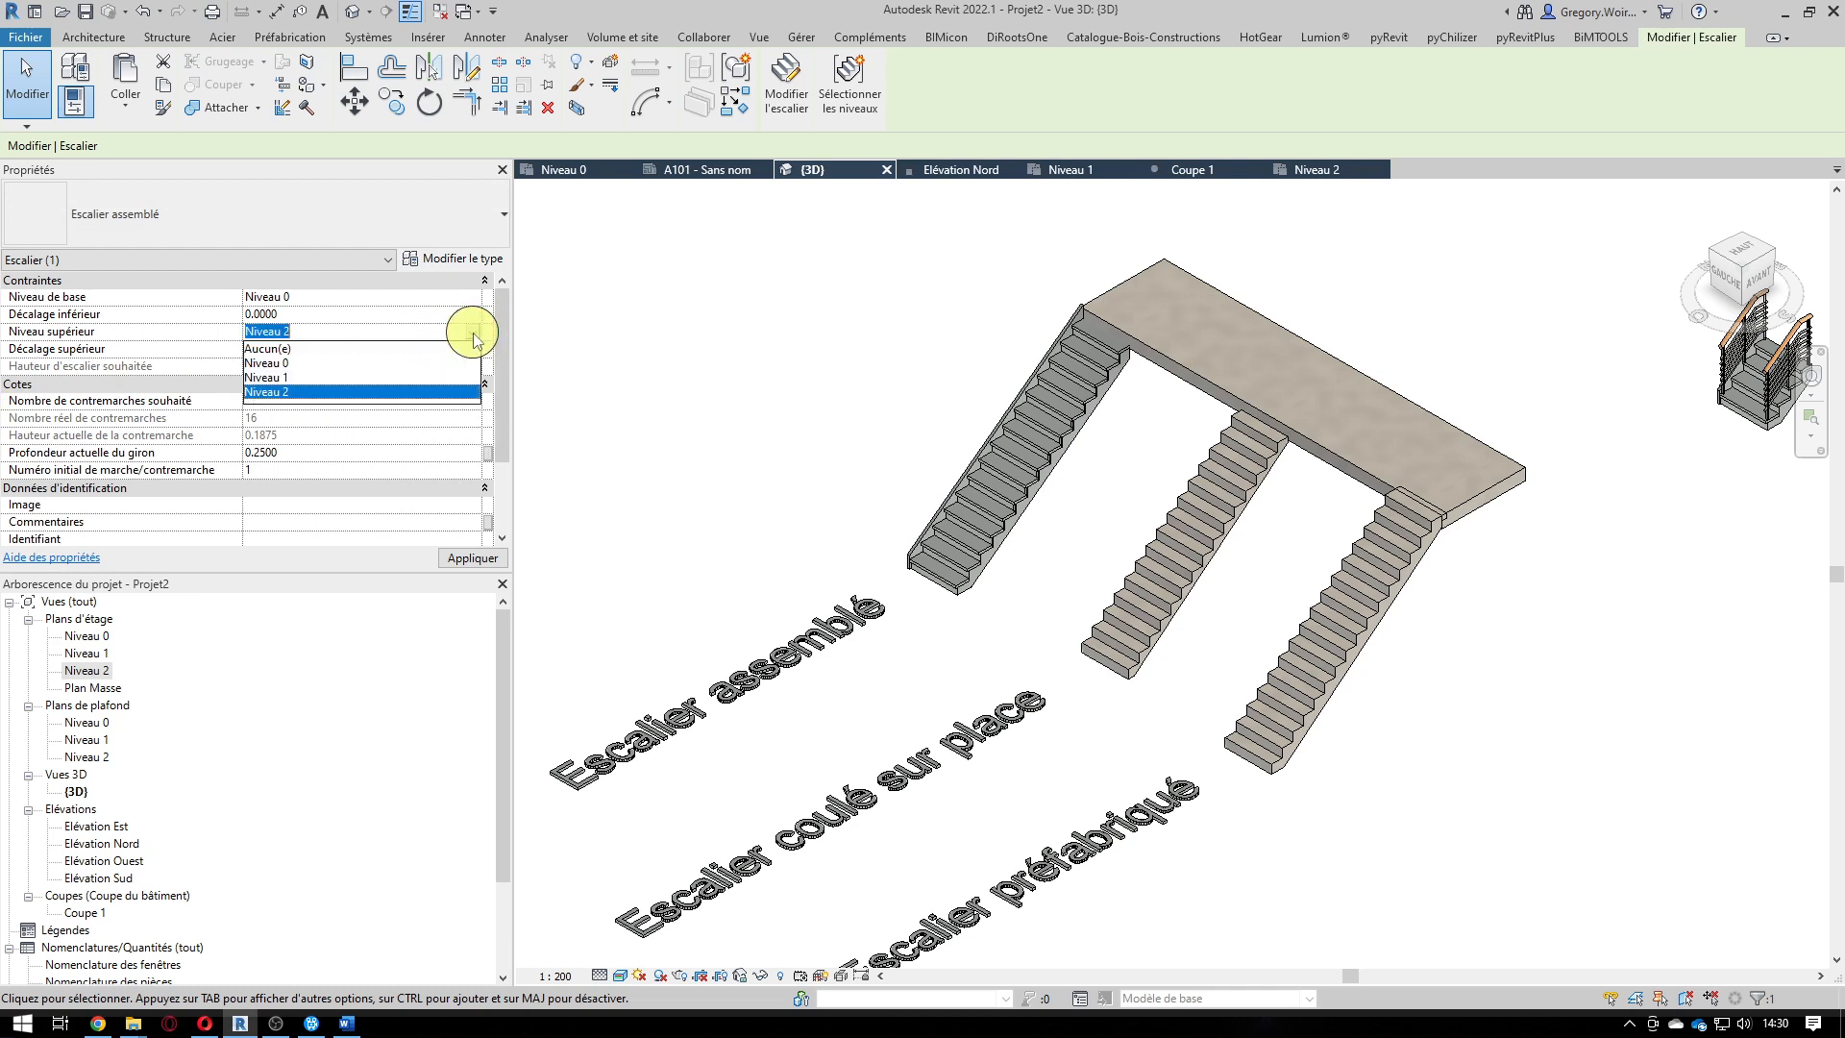
left_click(348, 377)
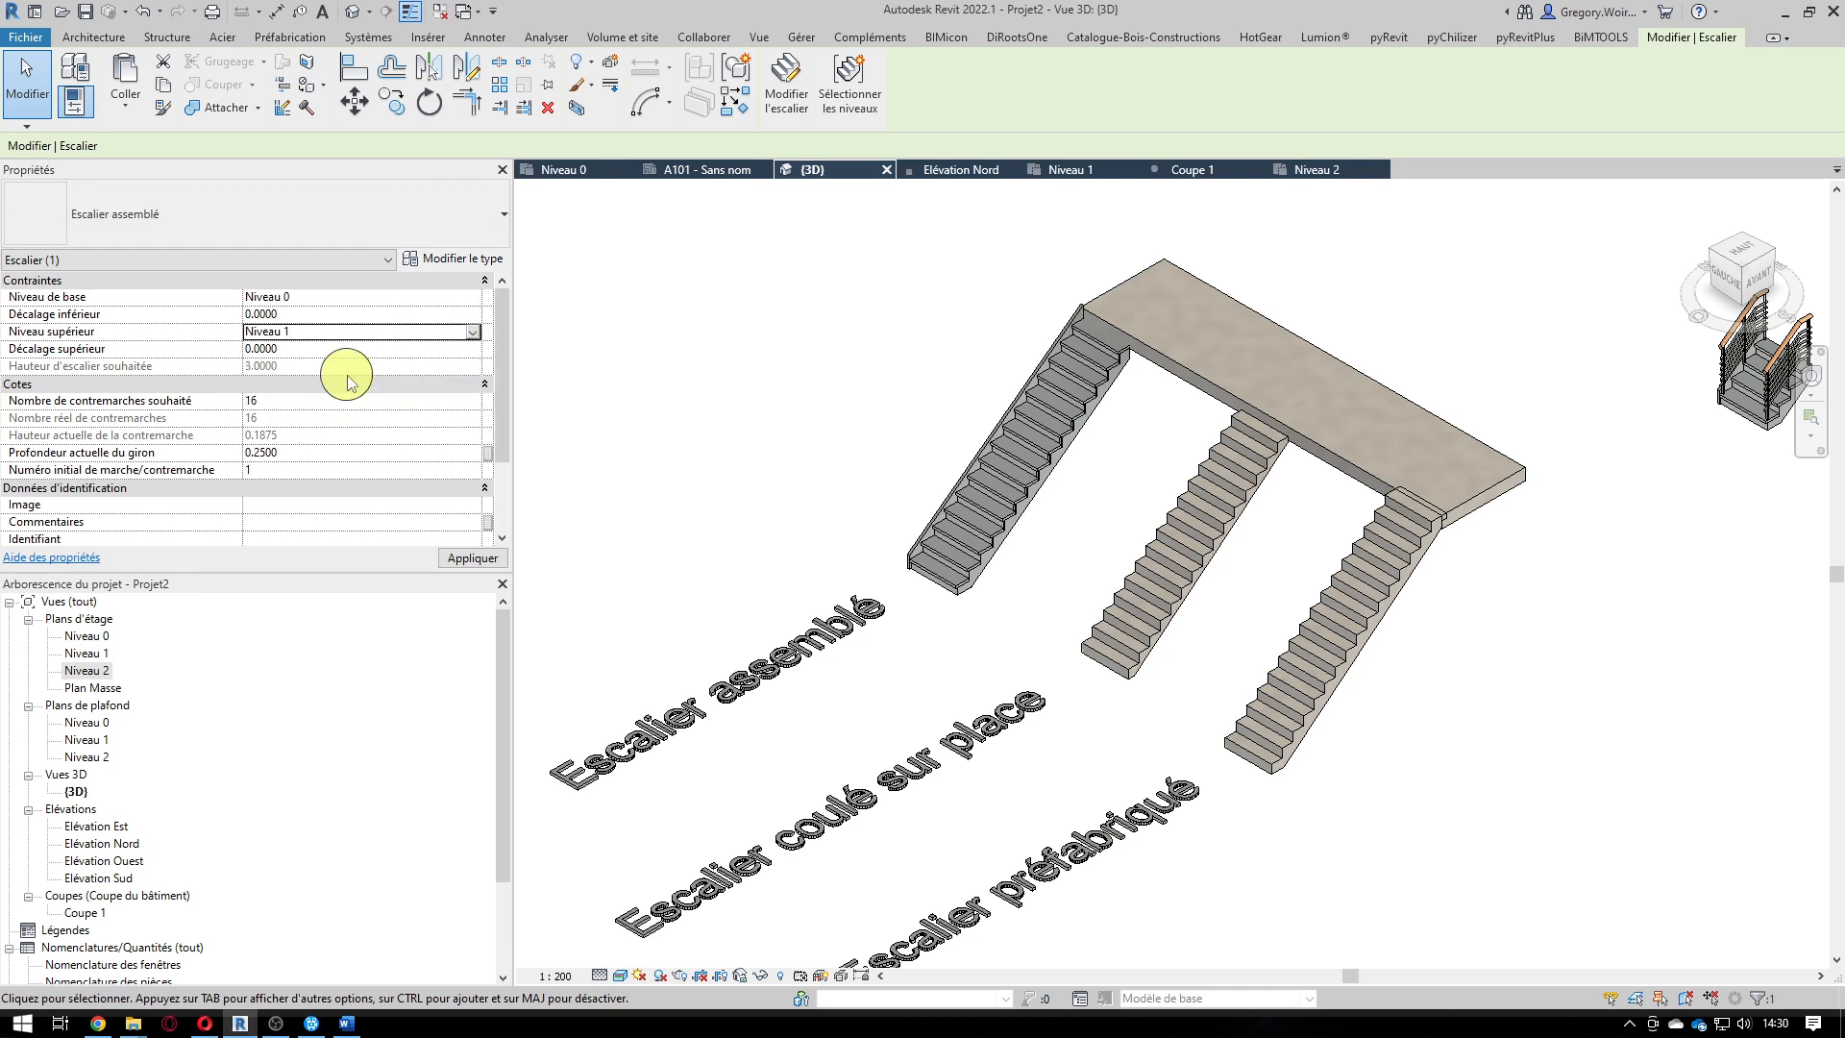
Review the assembled stair's riser height, tread depth and run width rules in its type properties and open the stair calculator.
left_click(457, 262)
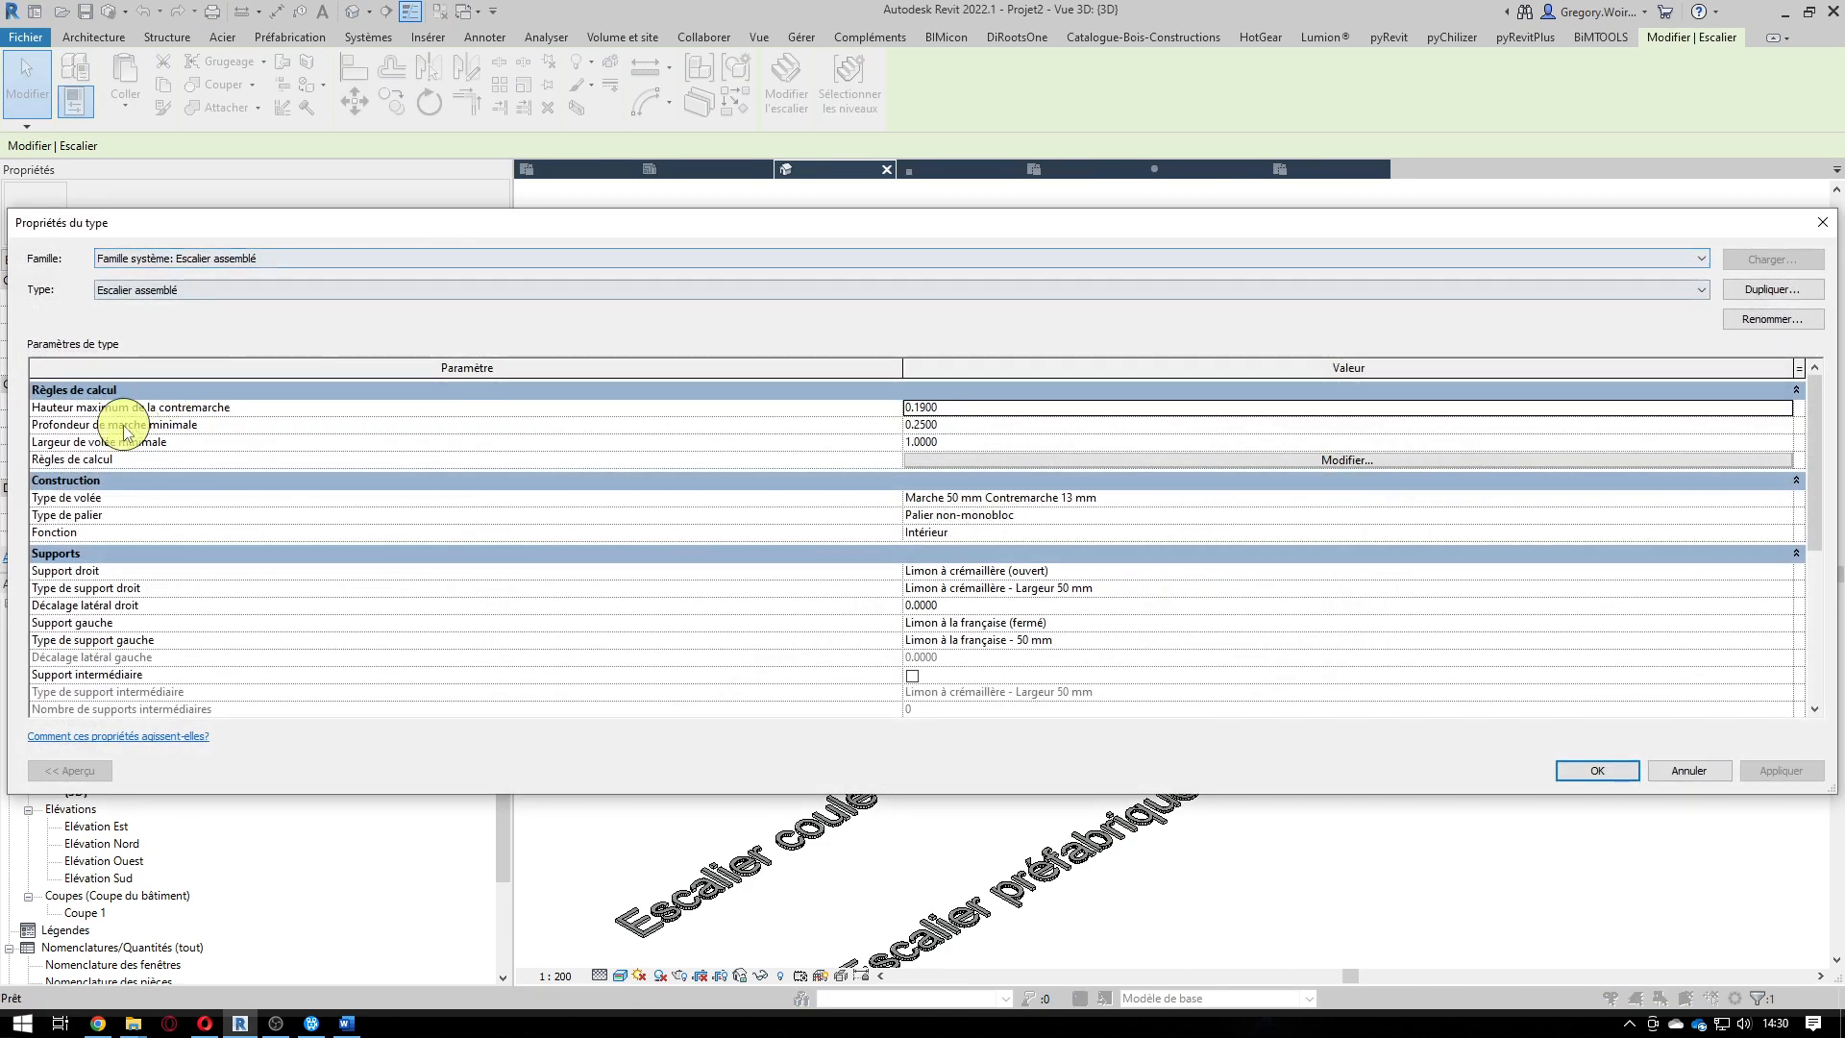
mouse_move(195, 419)
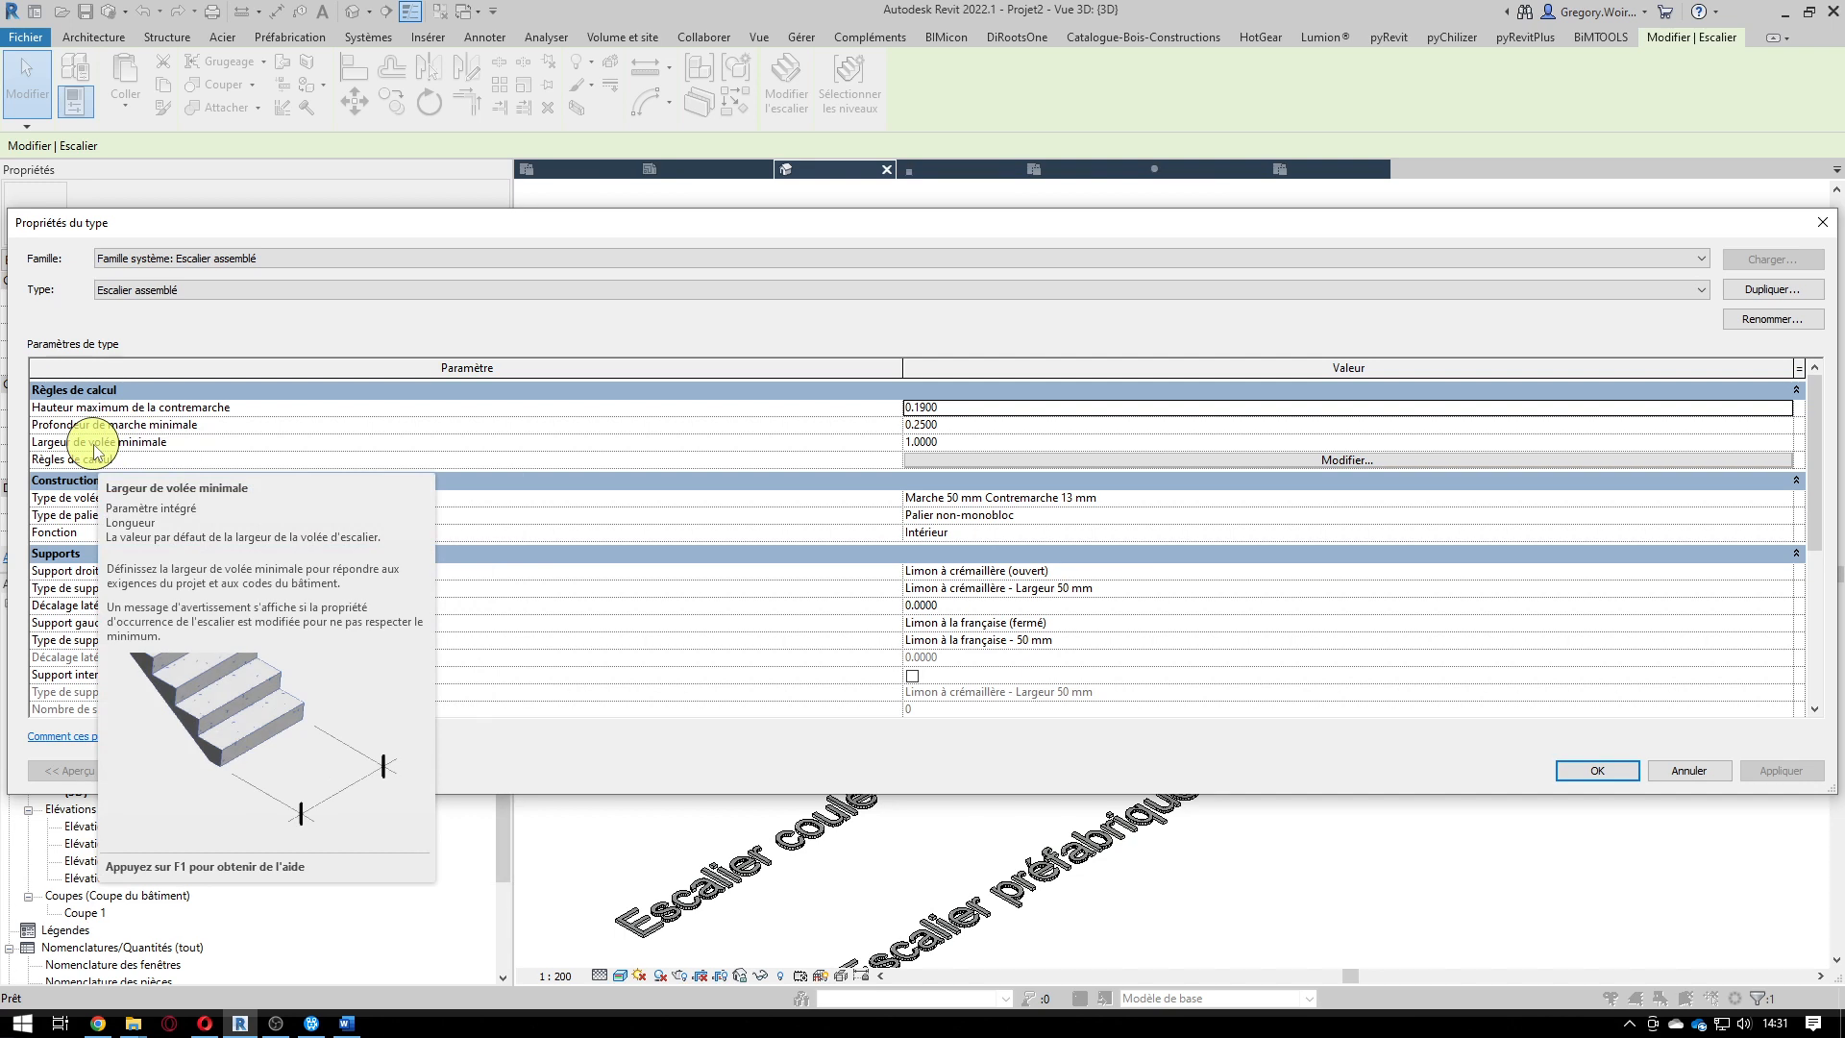
left_click(1236, 467)
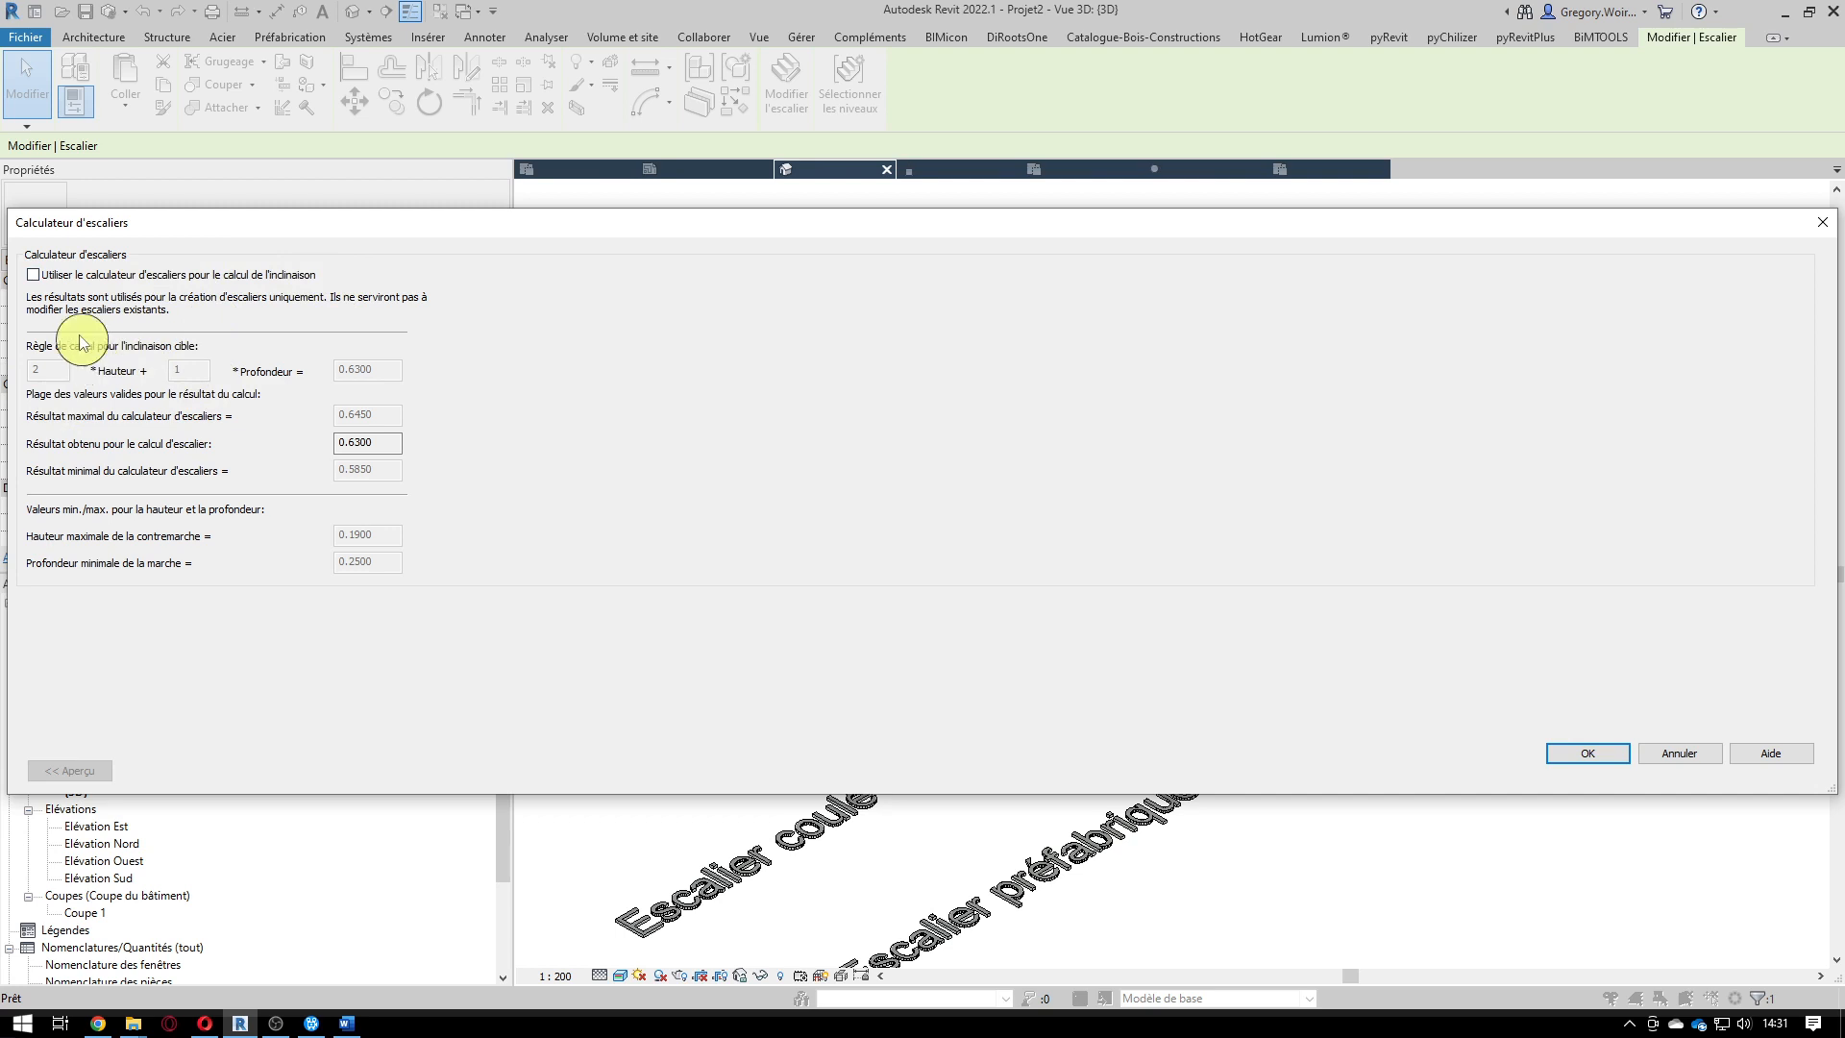
Try the stair calculator's slope calculation for the assembled stair type, discard it and close the type properties.
left_click(33, 275)
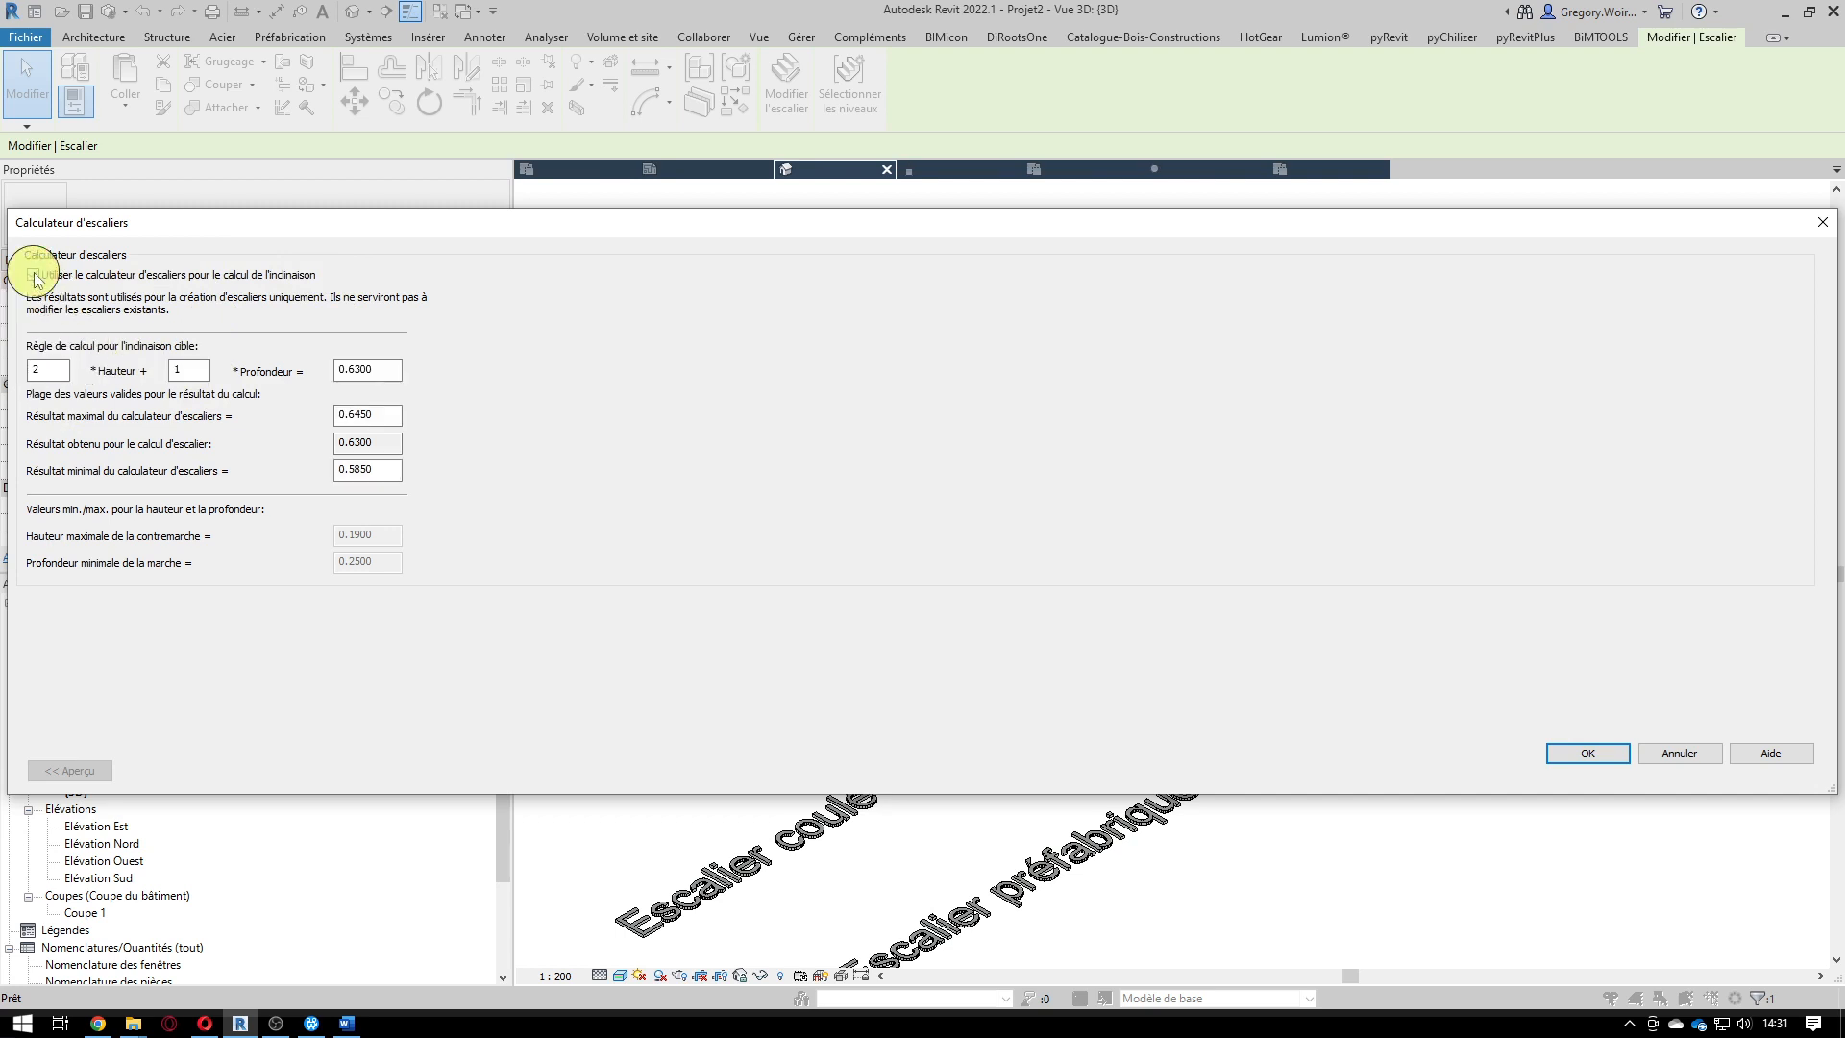
left_click(207, 371)
left_click(373, 370)
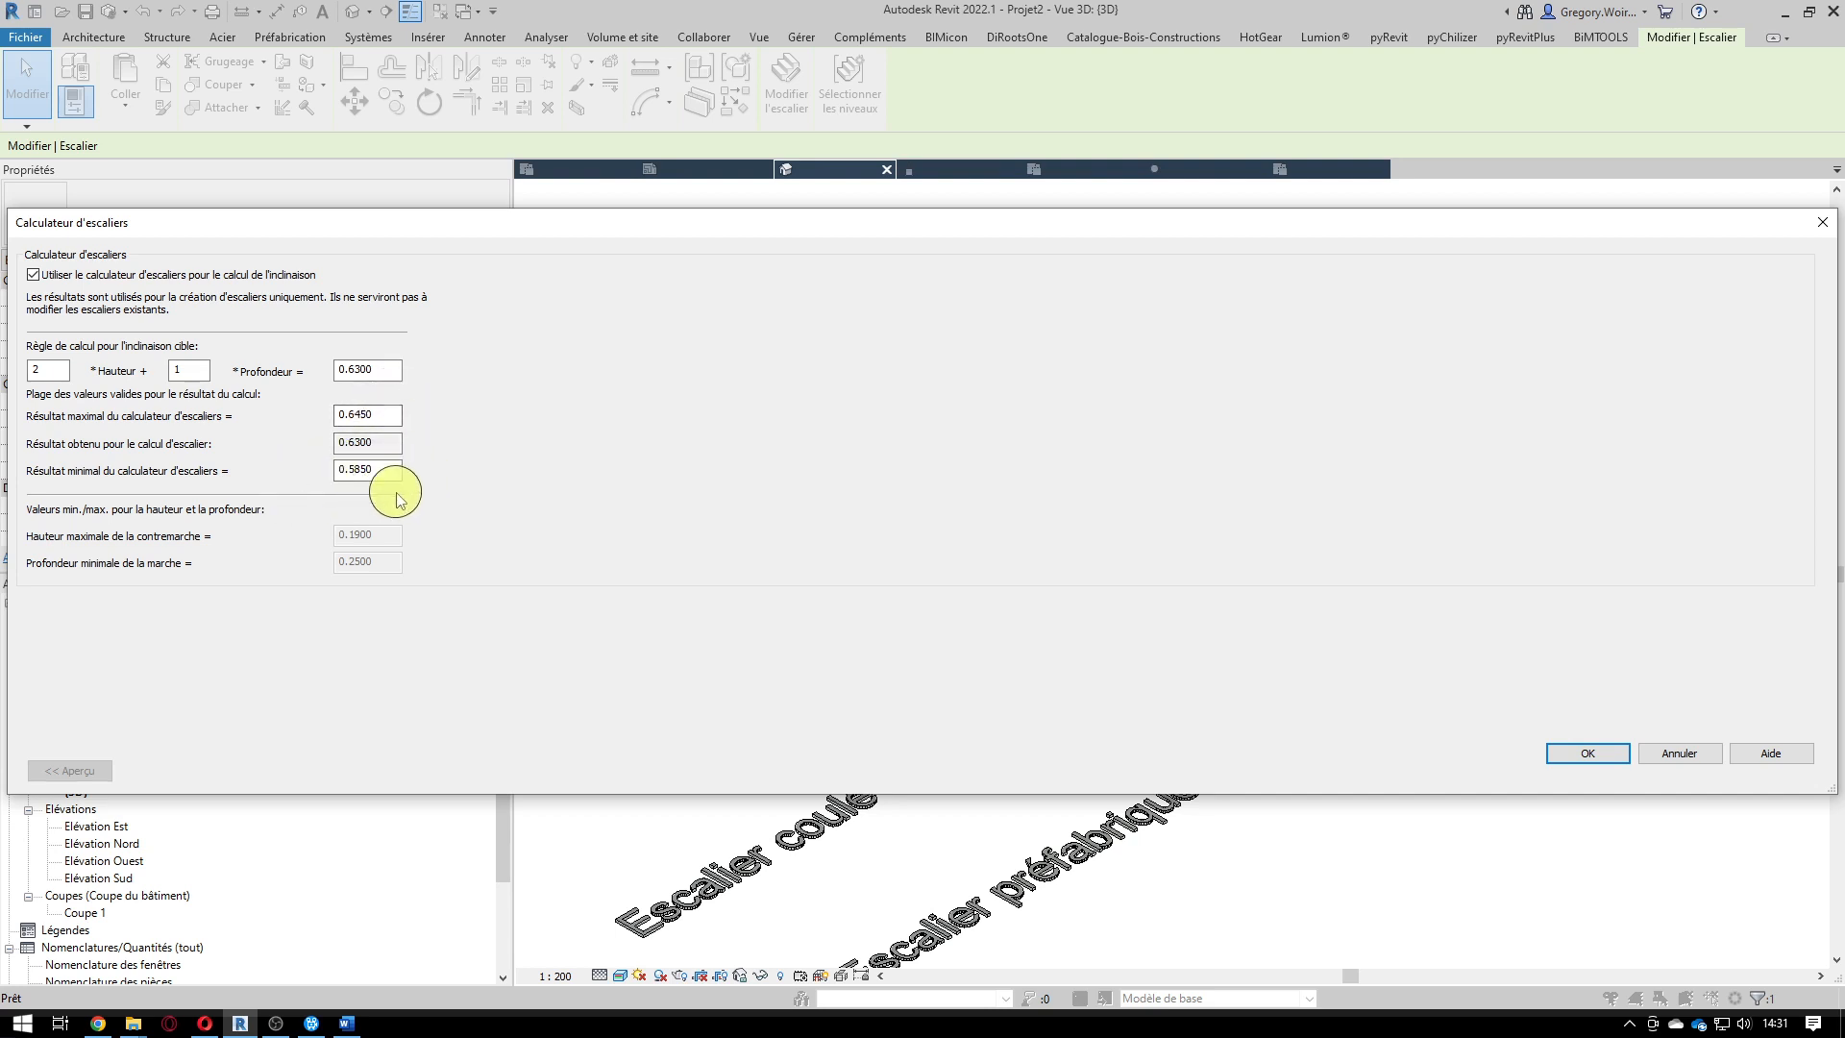
left_click(1680, 755)
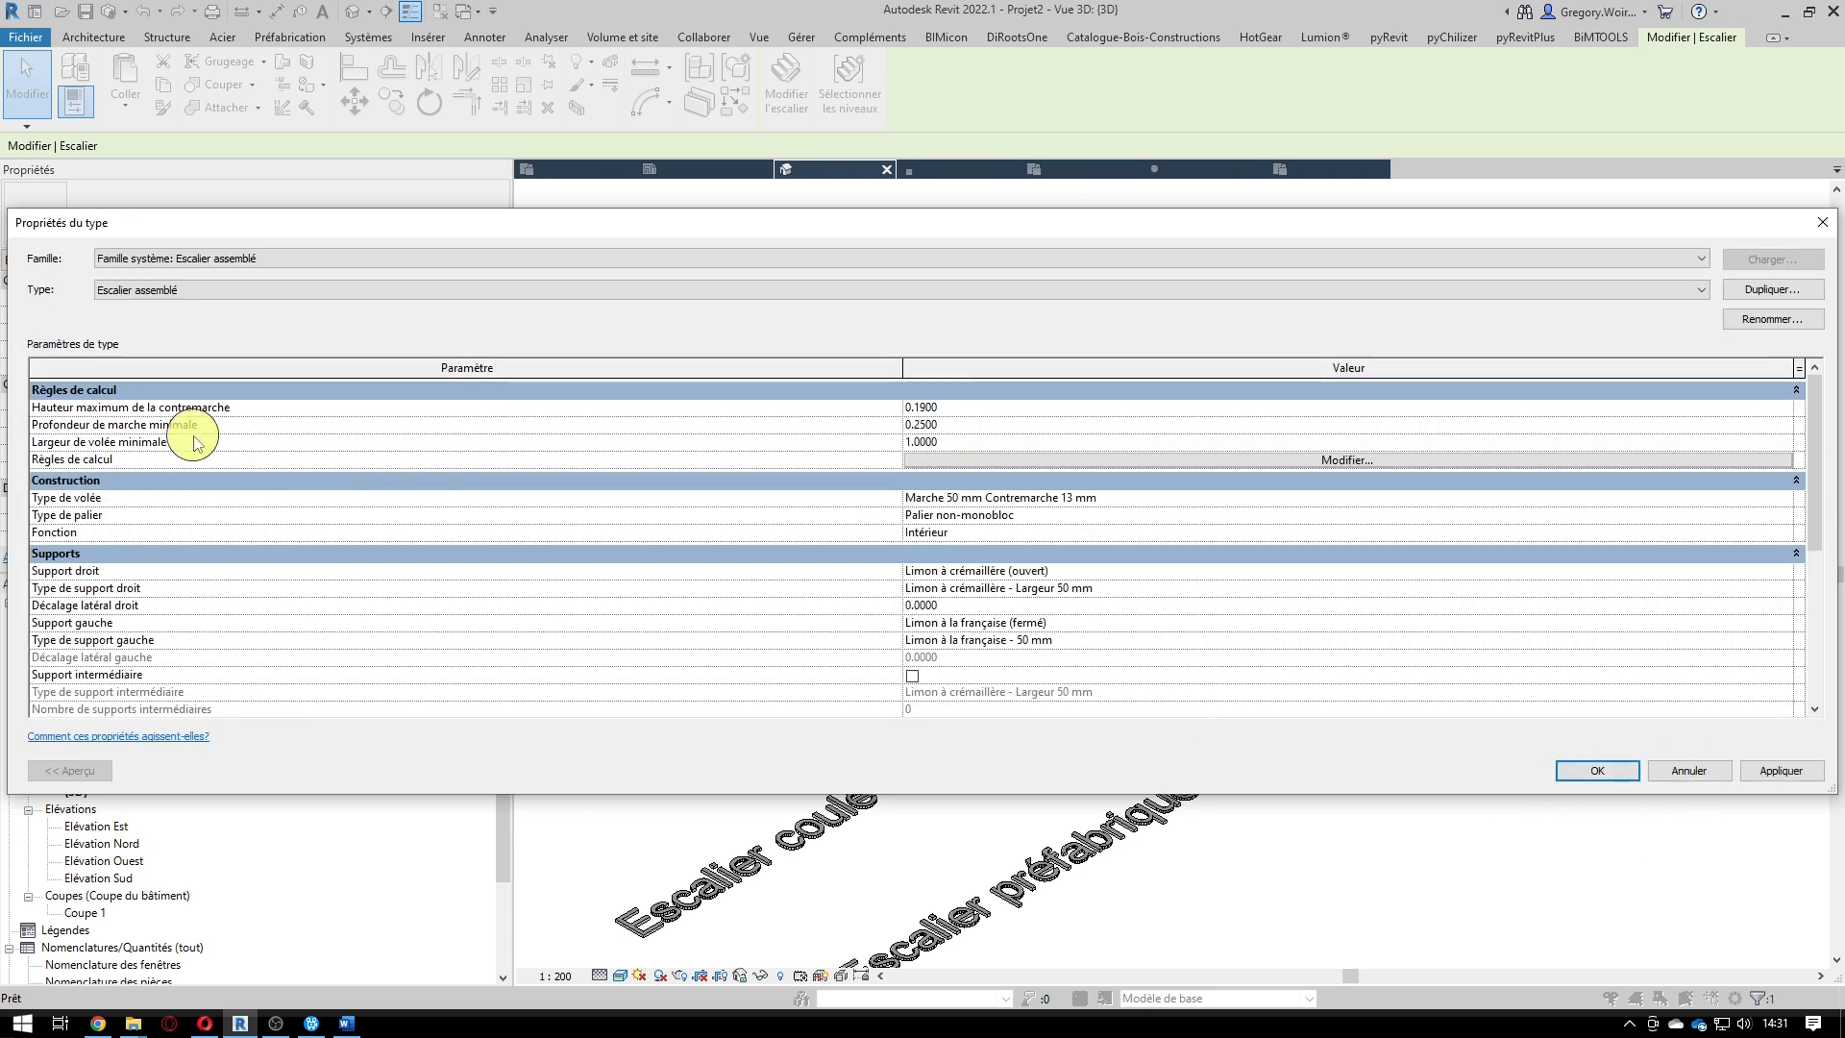
mouse_move(243, 417)
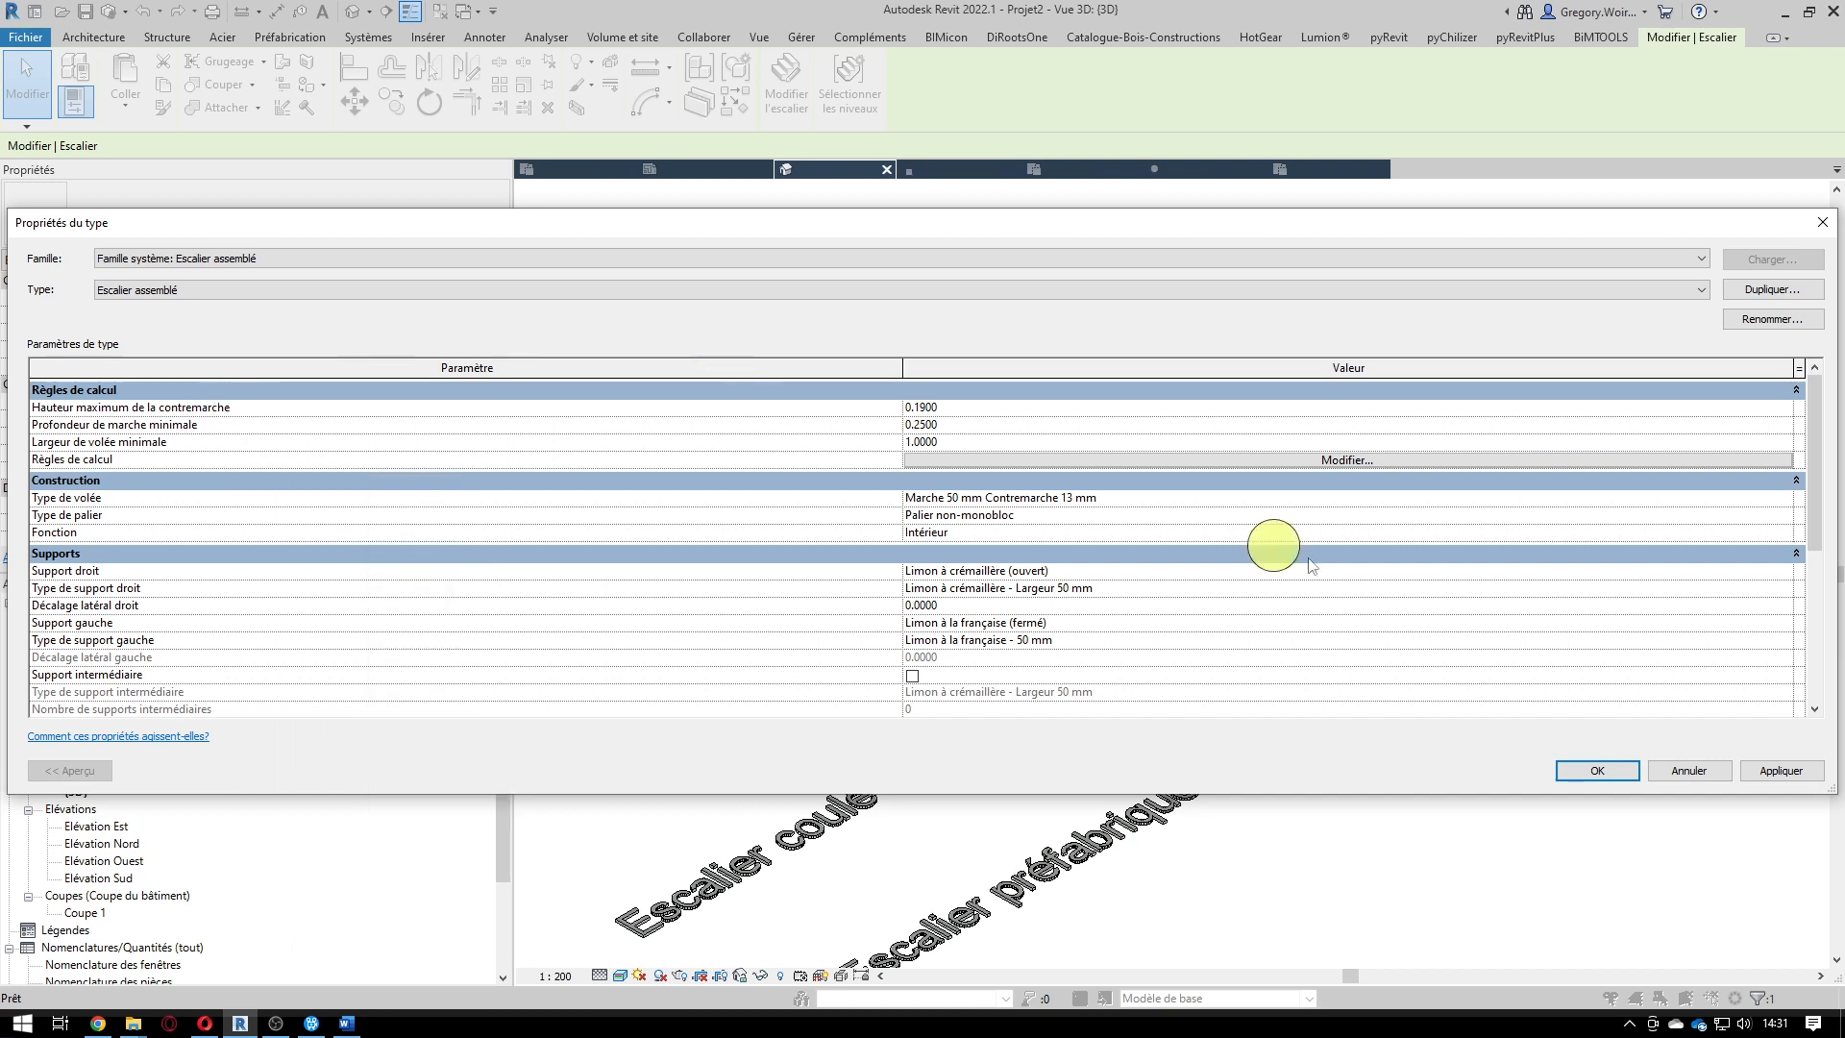
left_click(1770, 772)
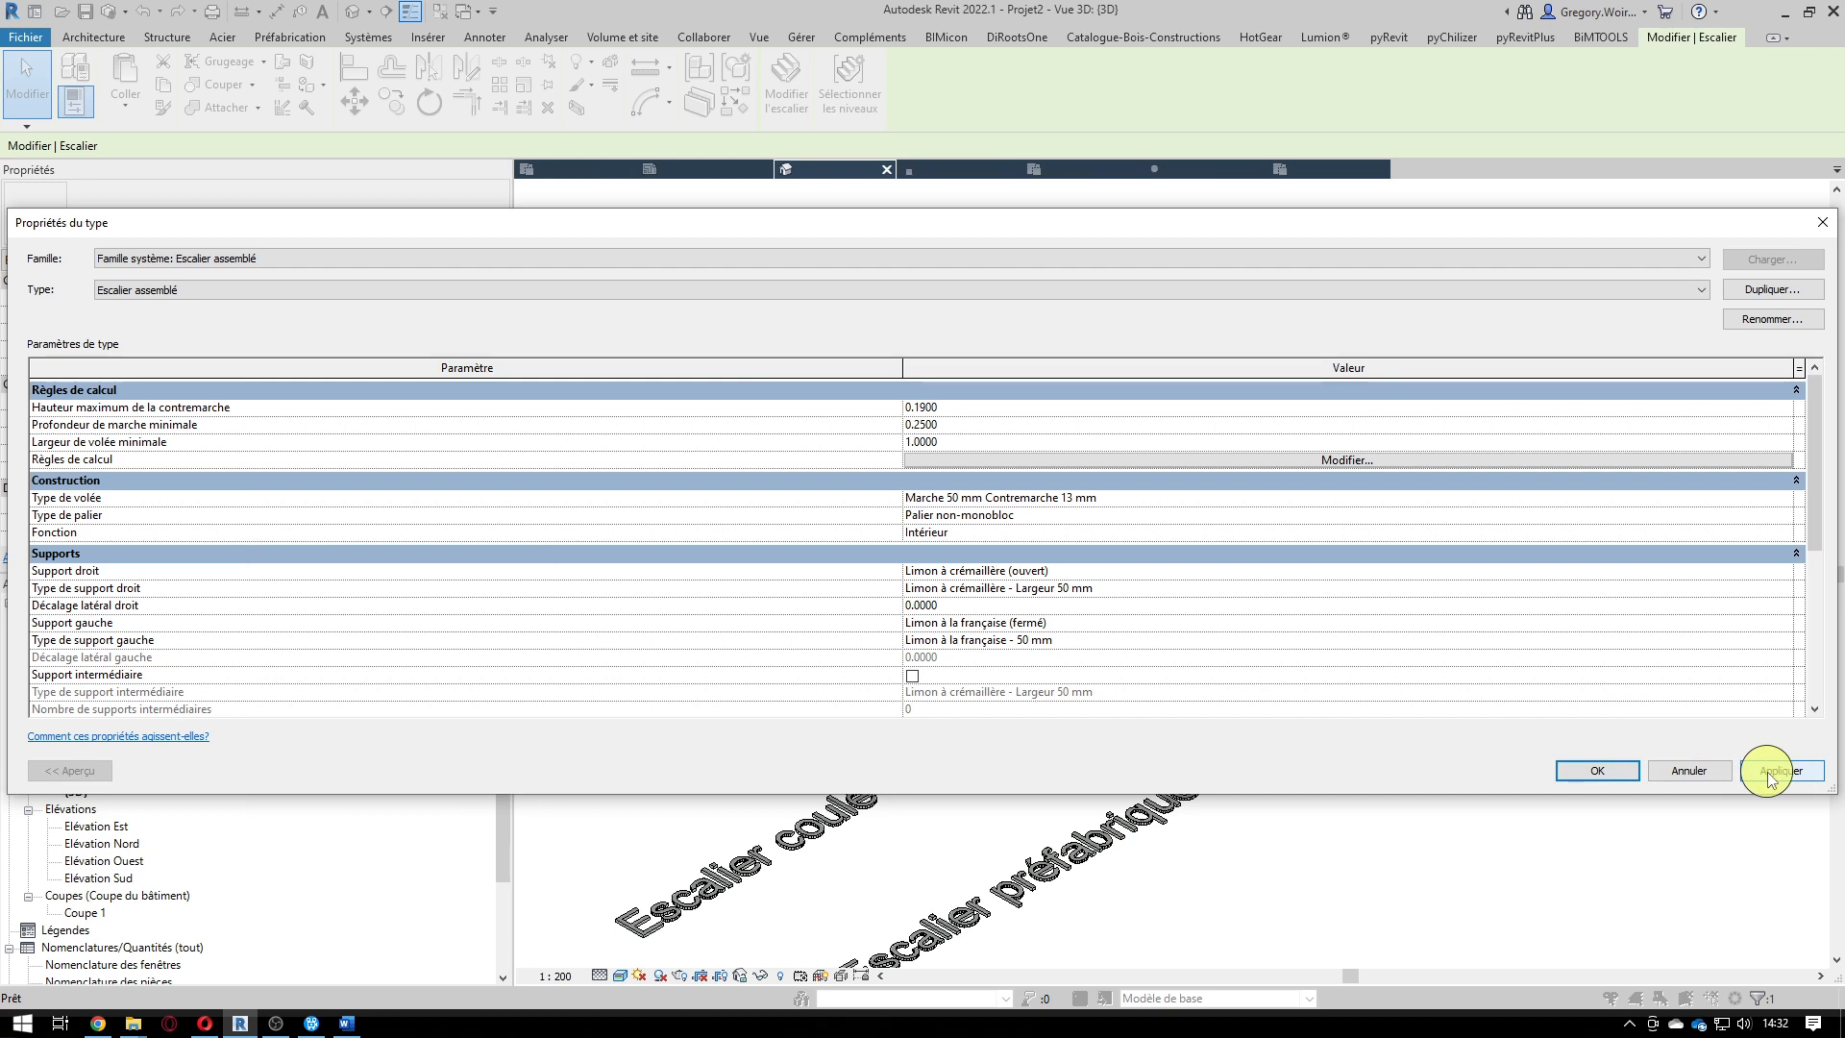
left_click(1688, 768)
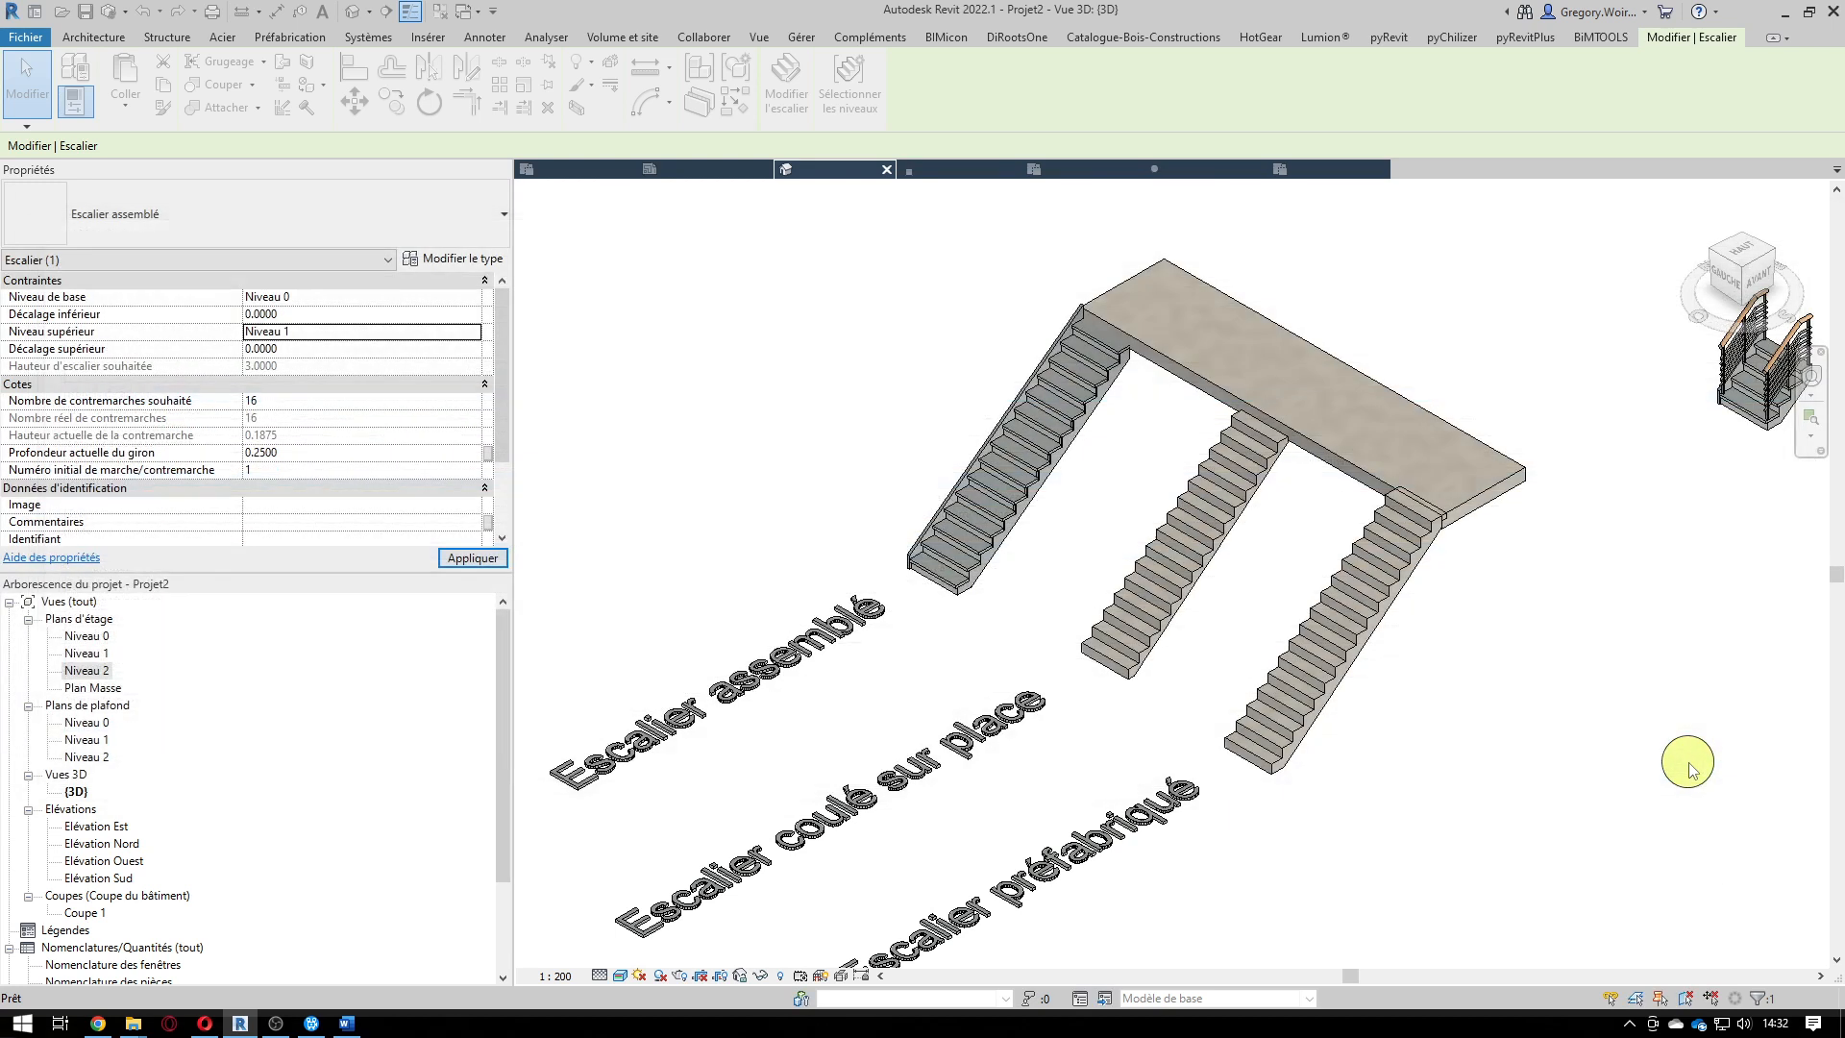
Select the cast-in-place stair and review the calculation rules in its Monobloc type properties.
left_click(1177, 577)
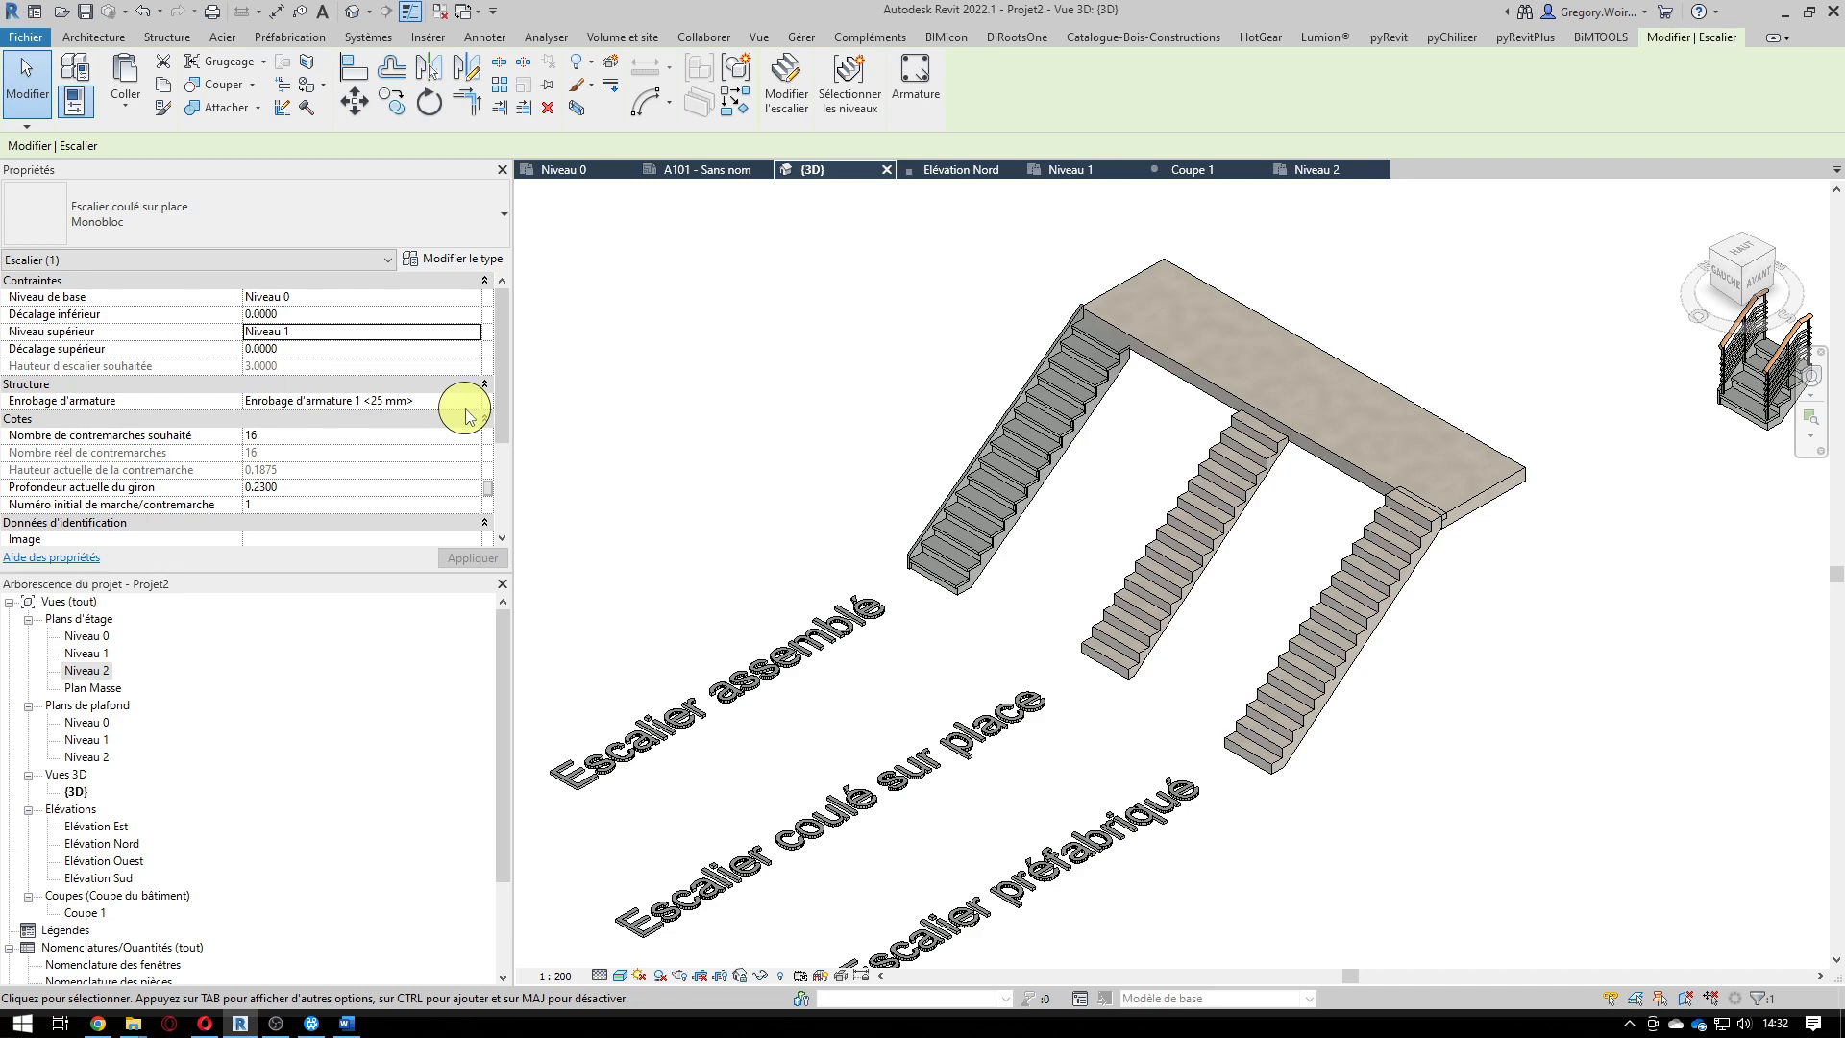
left_click(482, 262)
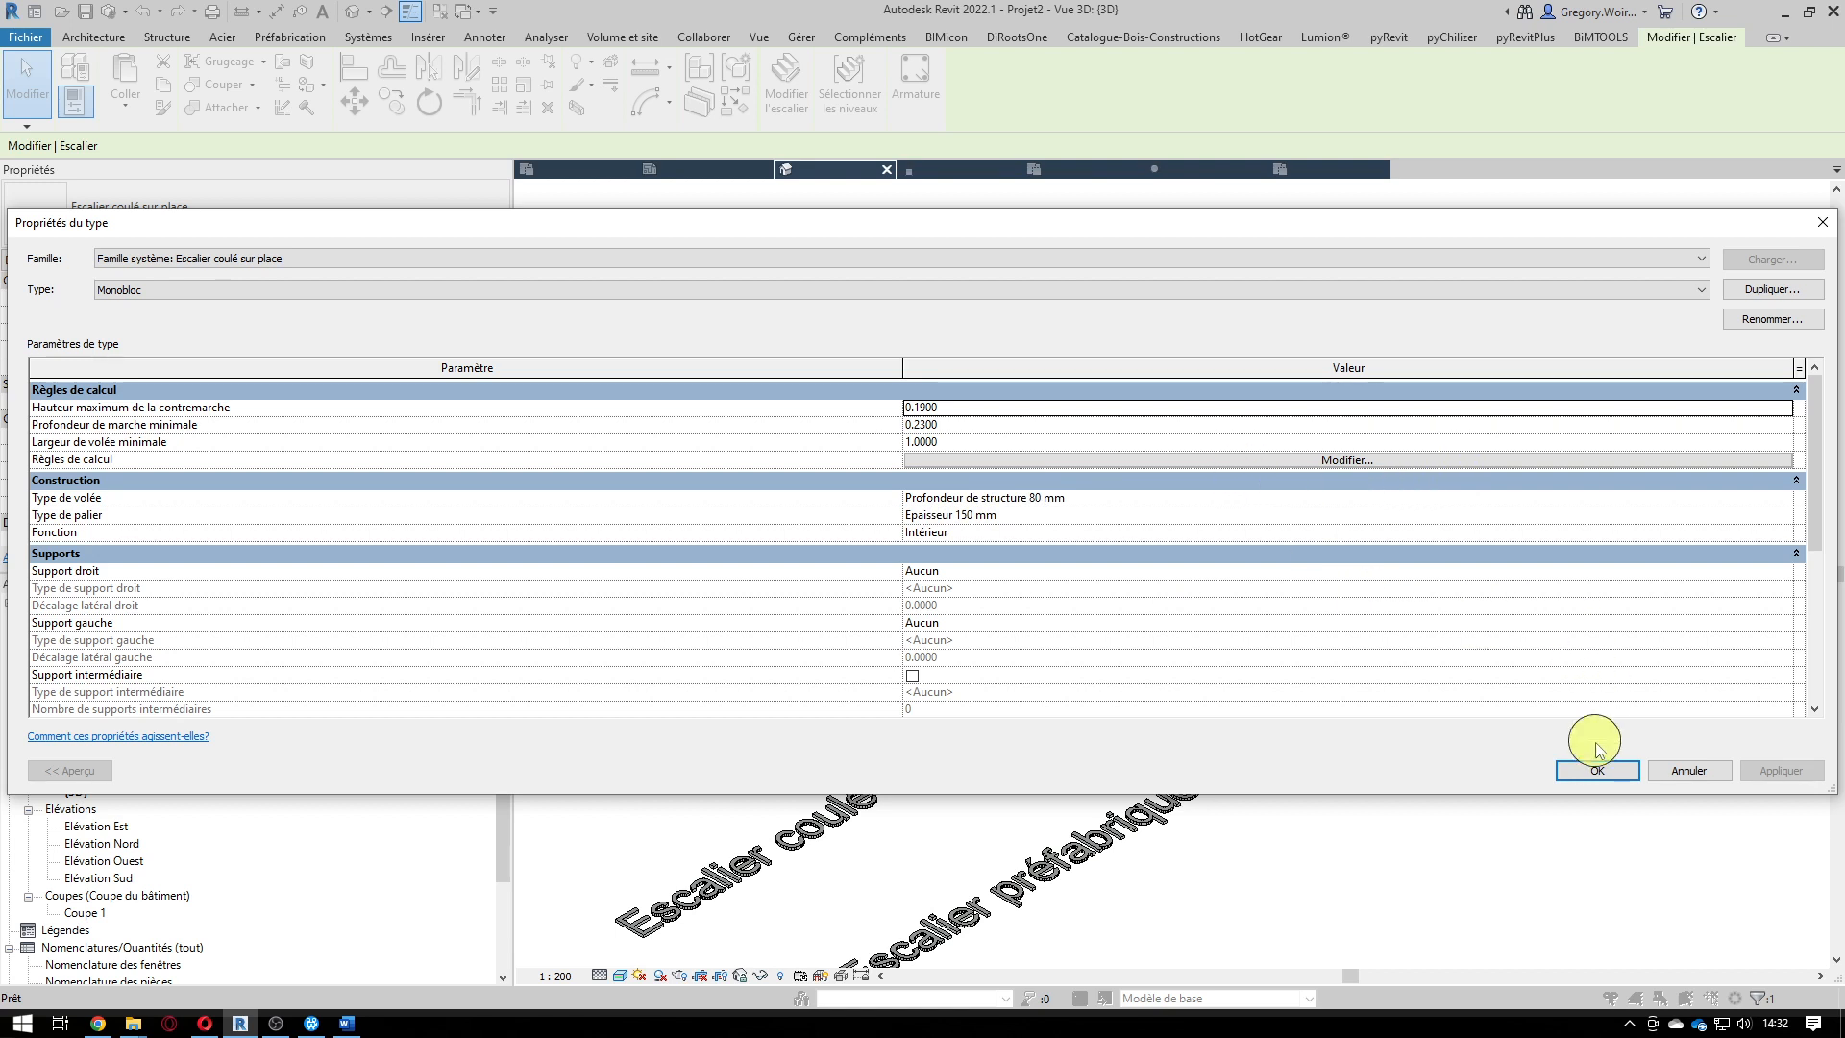
left_click(1679, 772)
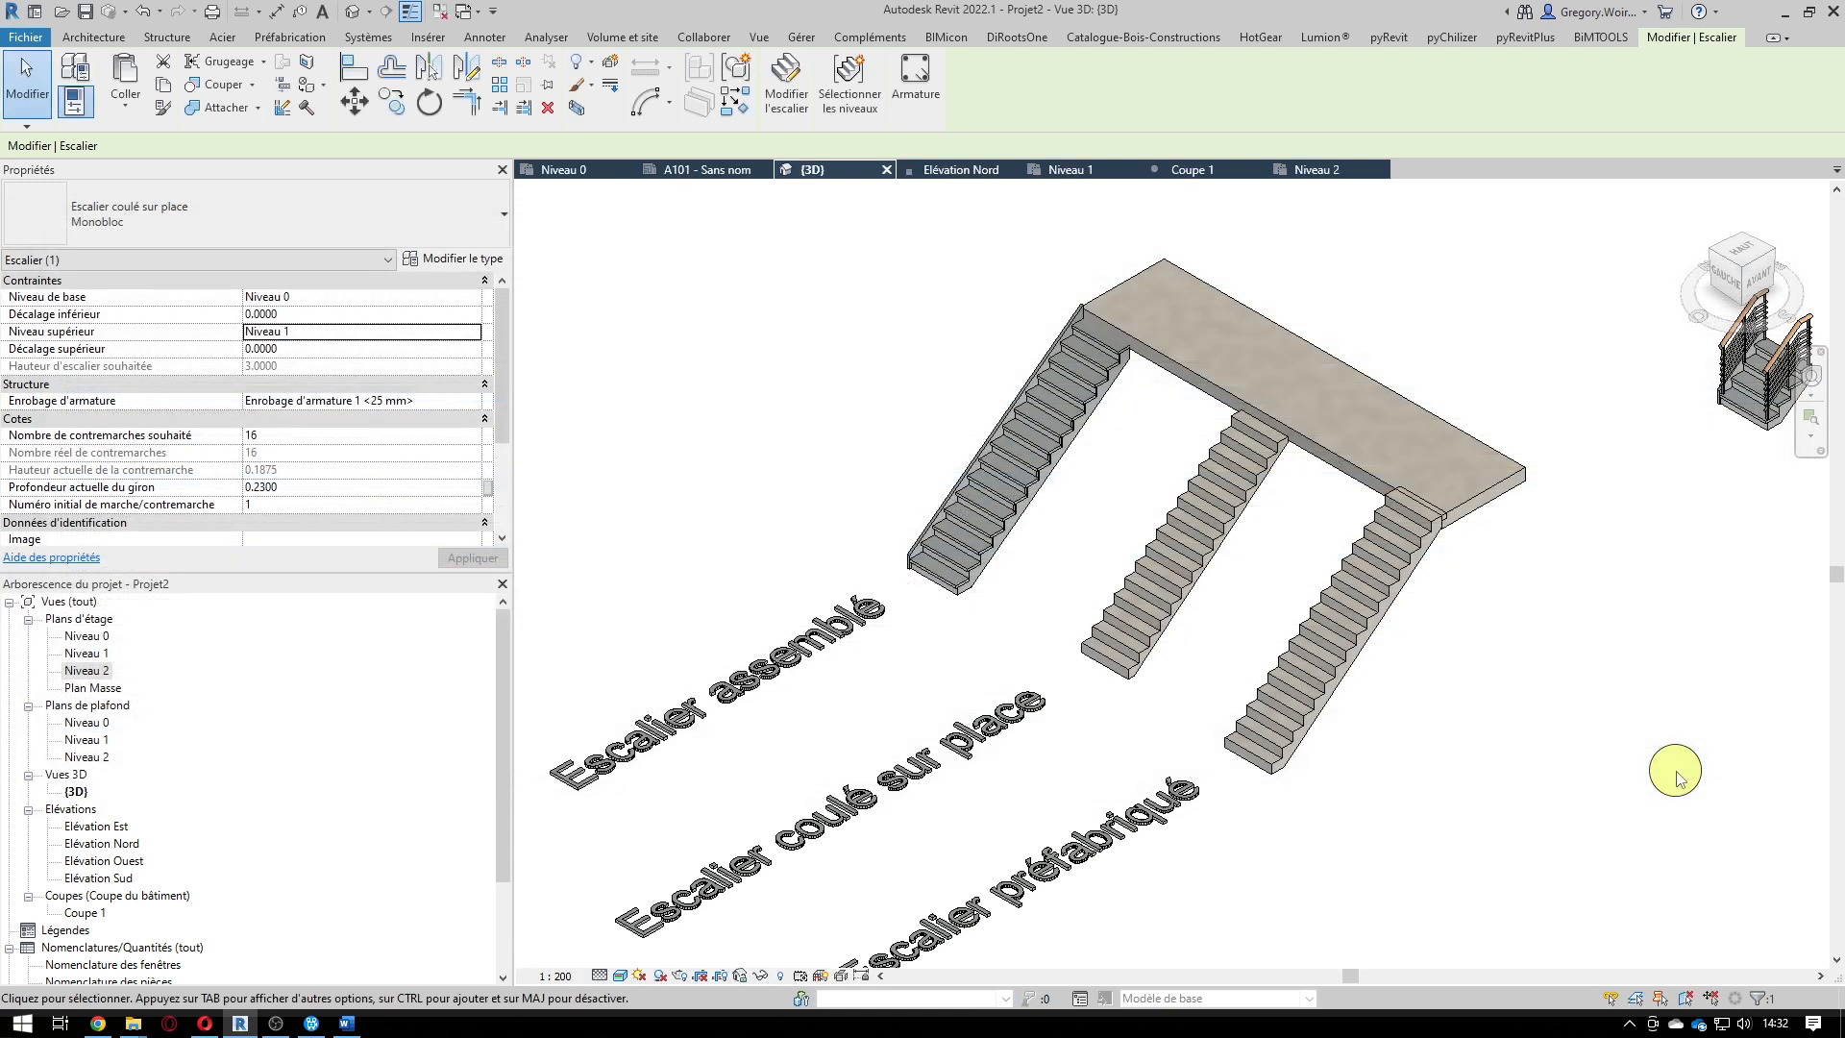
Switch to the Niveau 0 floor plan and bring the three stair types into view.
middle_click_drag(1503, 735, 1505, 742, "shift")
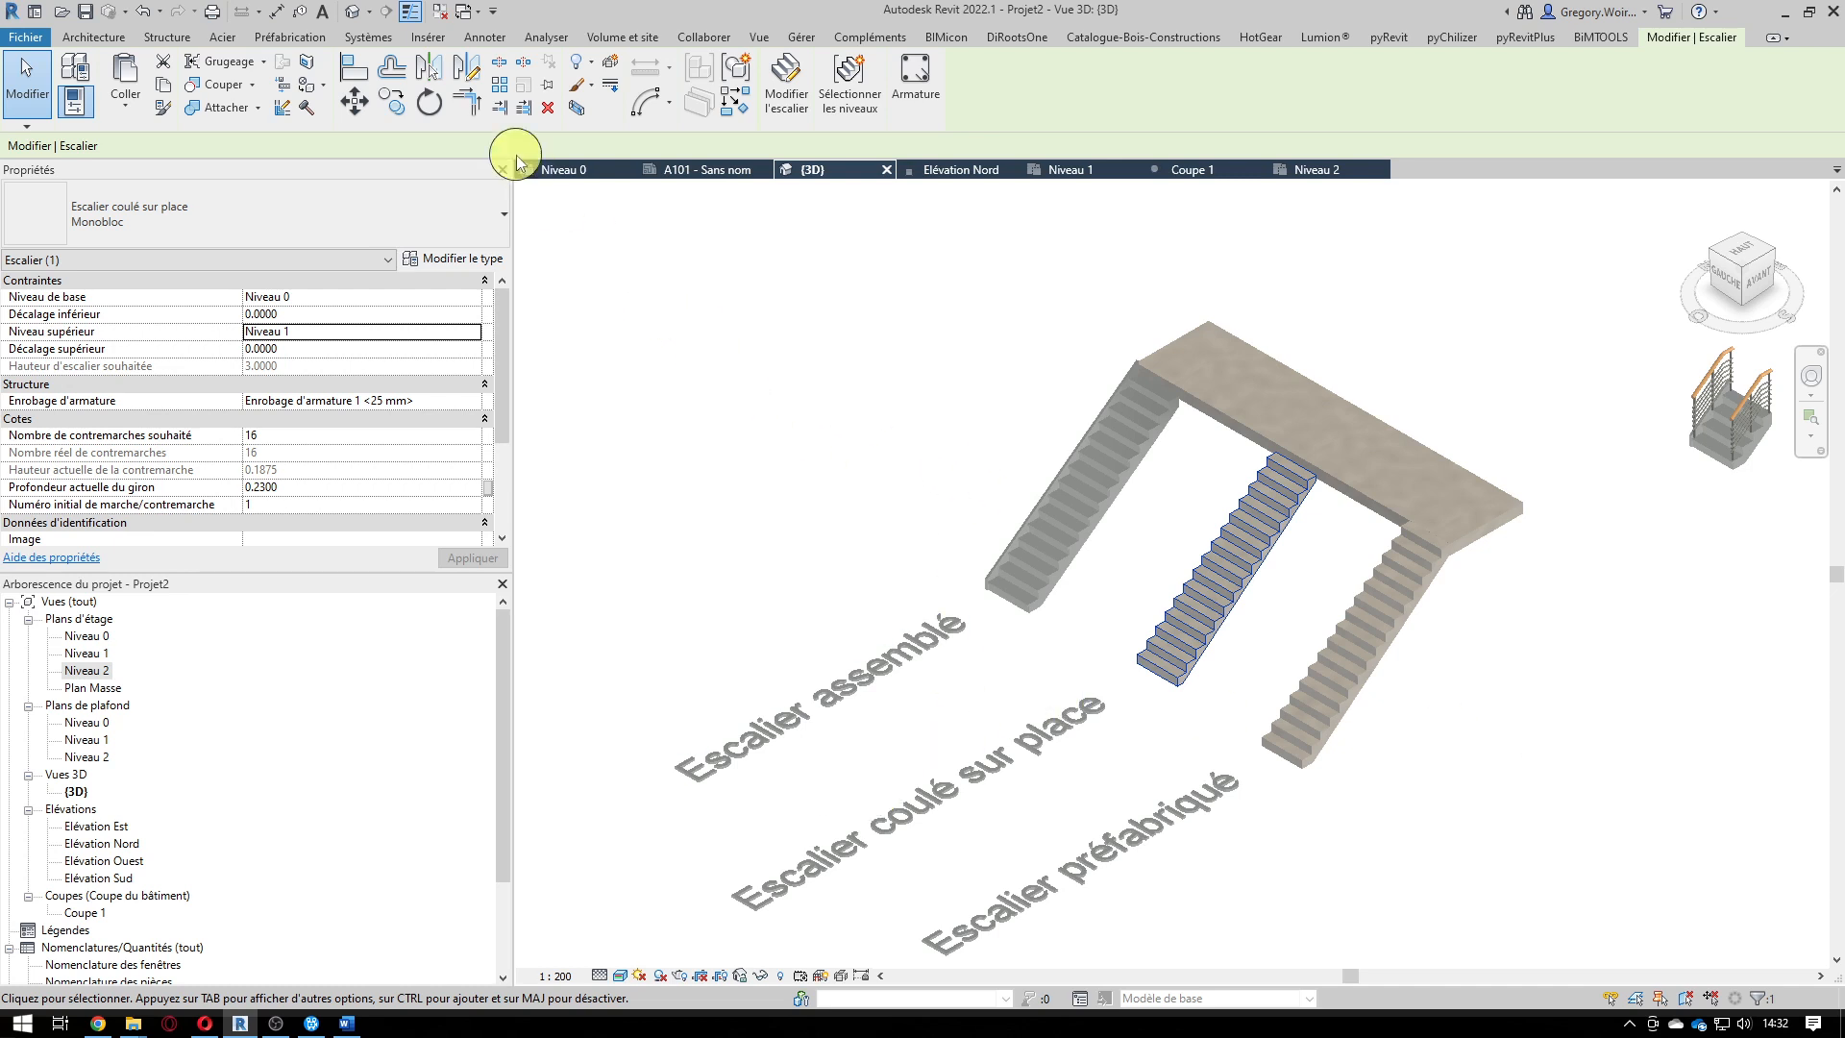
left_click(560, 171)
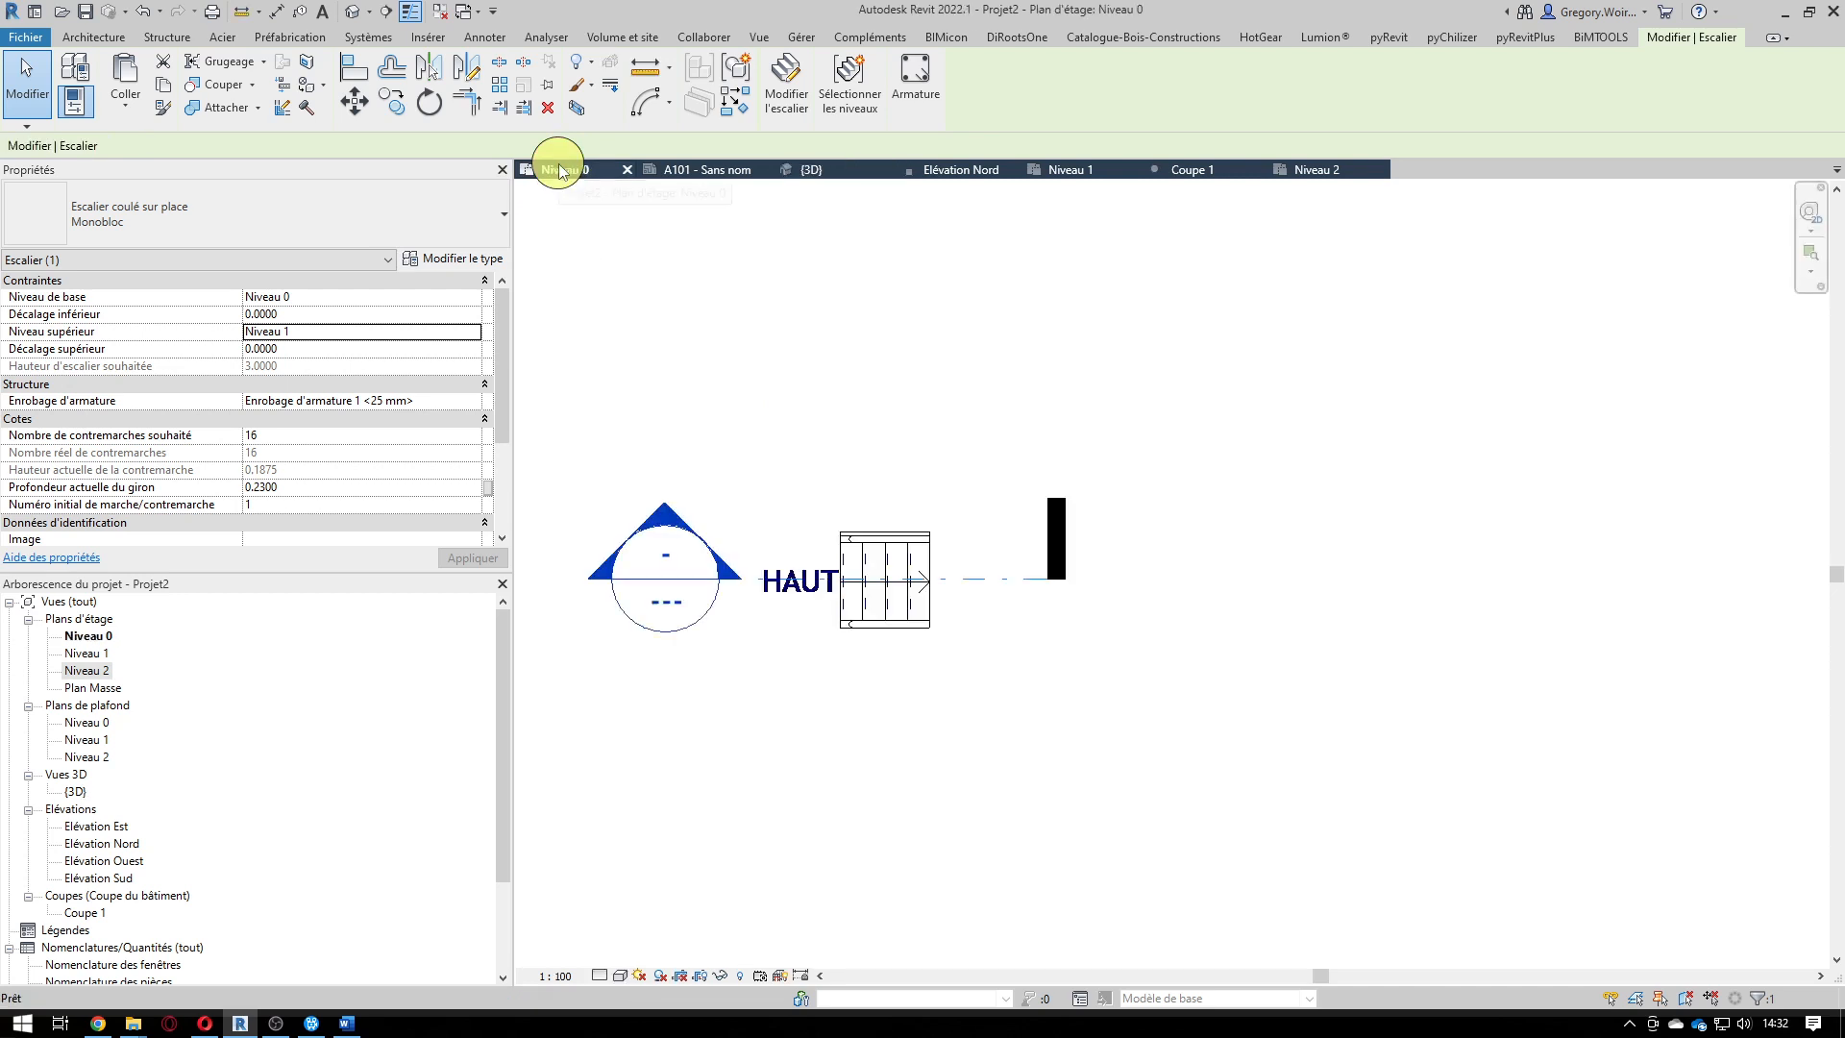
scroll(1426, 543, "down", 2)
scroll(1429, 544, "down", 1)
middle_click_drag(995, 706, 1135, 725)
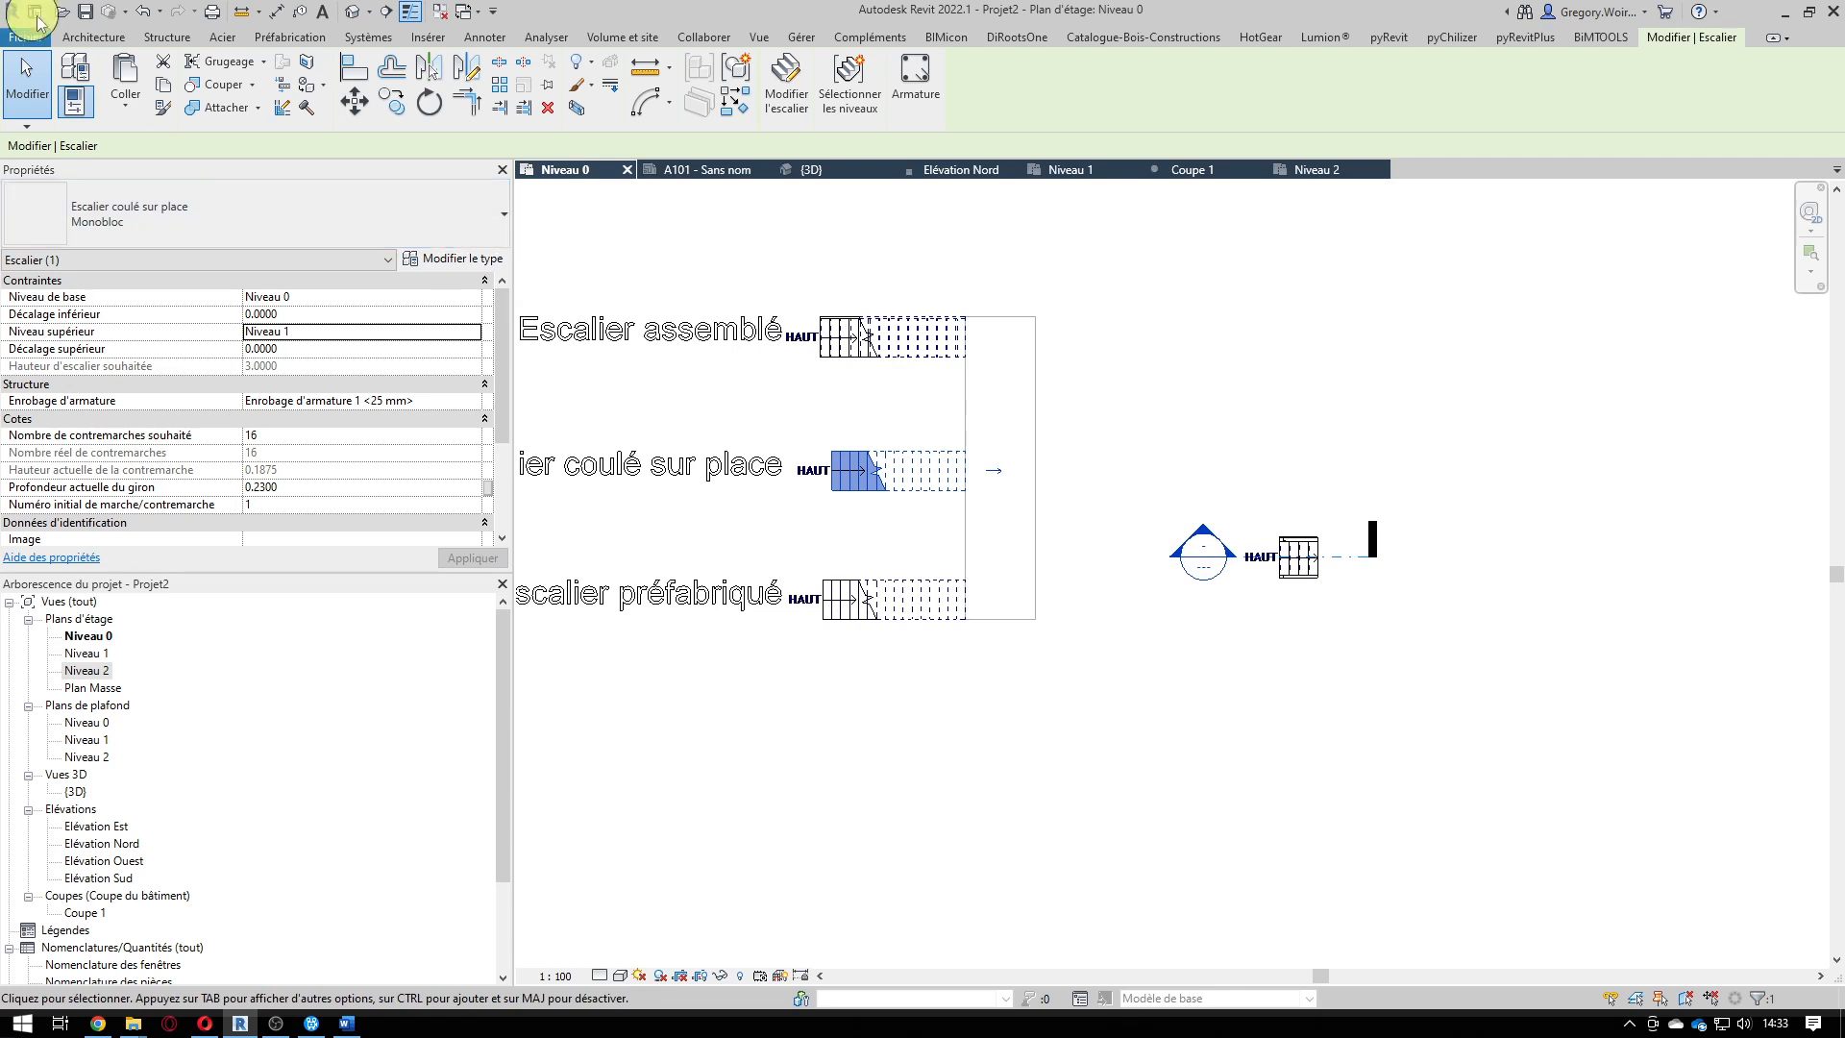
Start a new stair and choose the Monobloc type of Escalier coulé sur place.
left_click(93, 36)
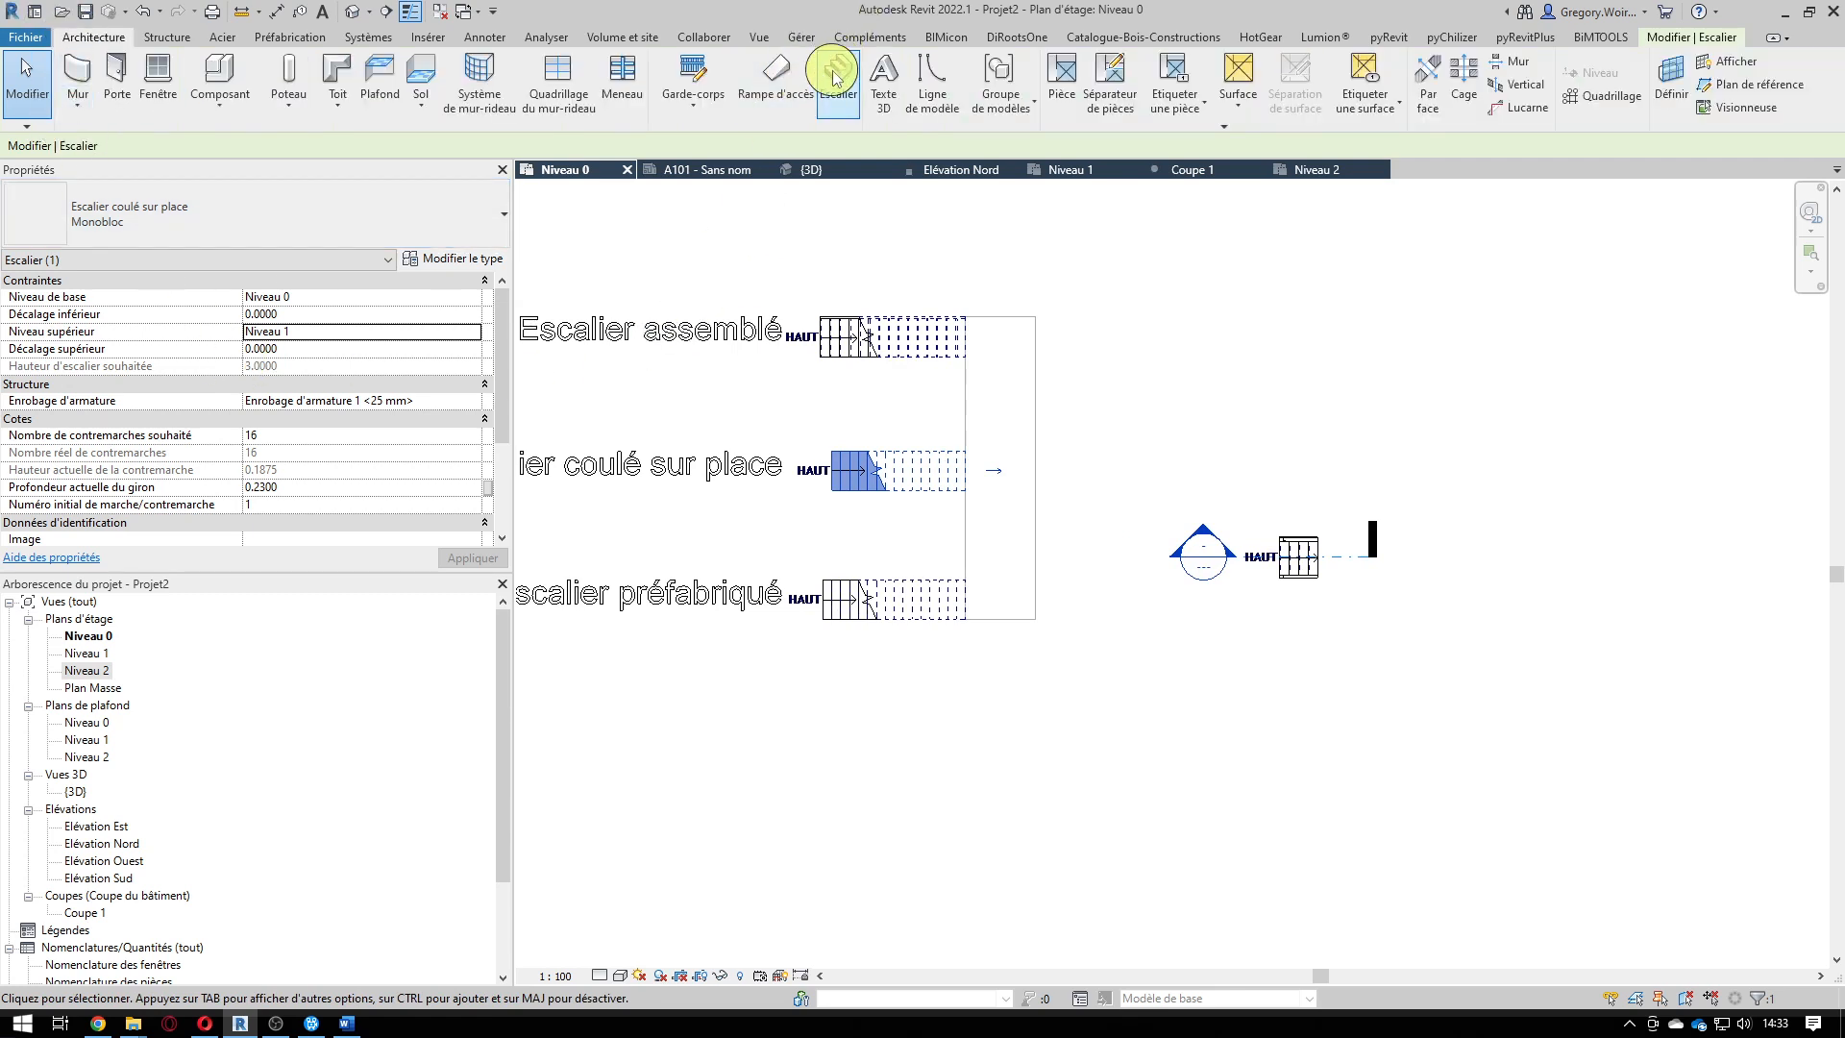
left_click(837, 77)
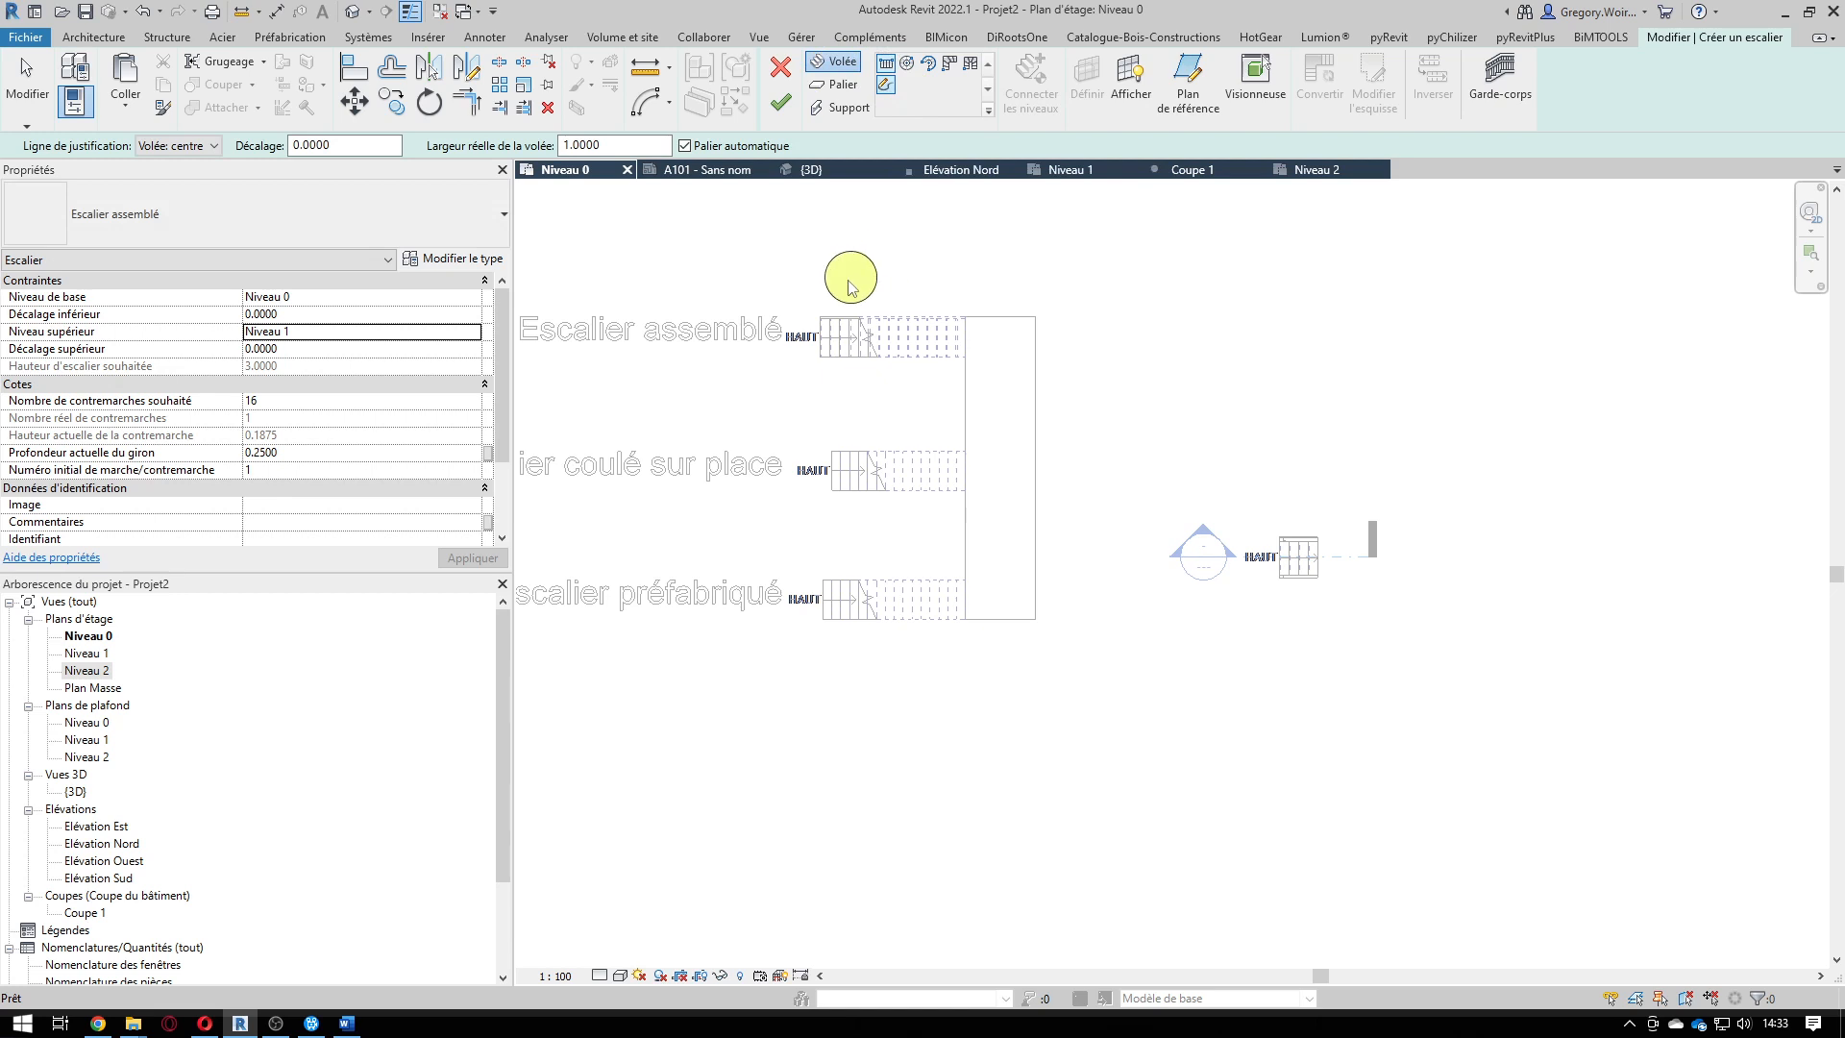
left_click(154, 211)
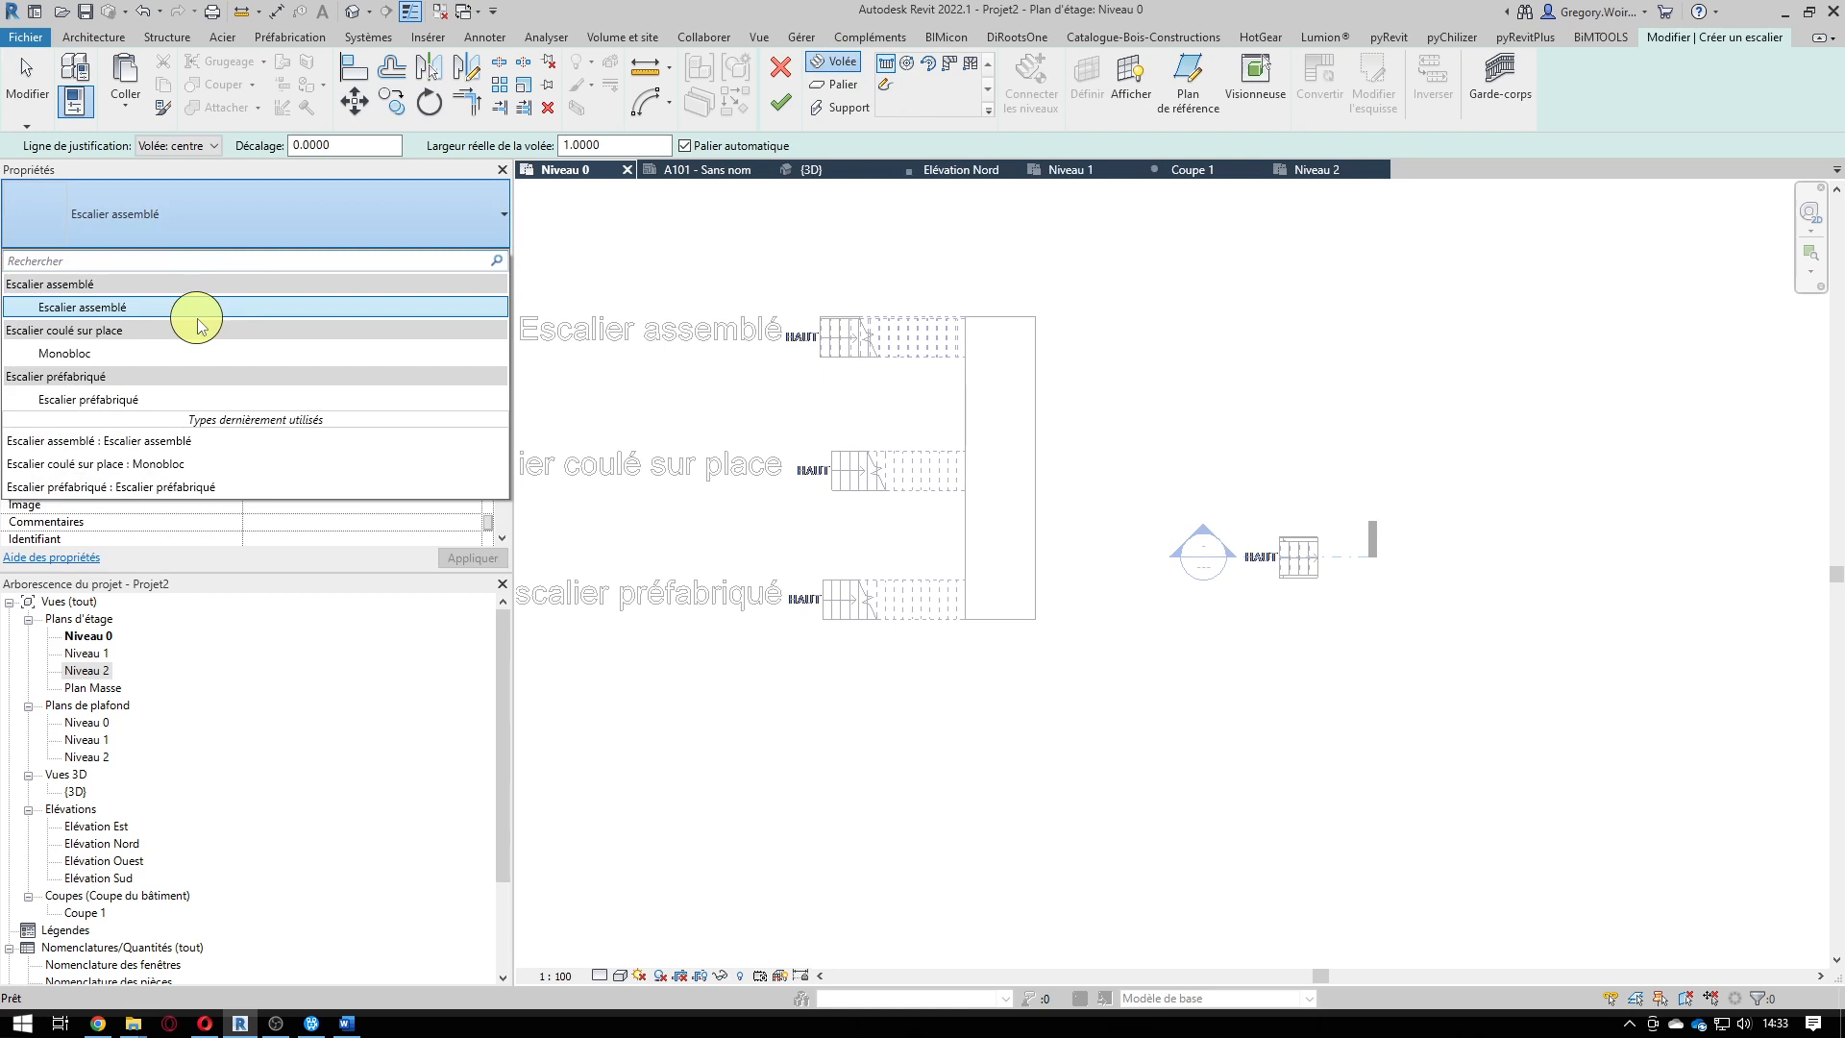
left_click(156, 358)
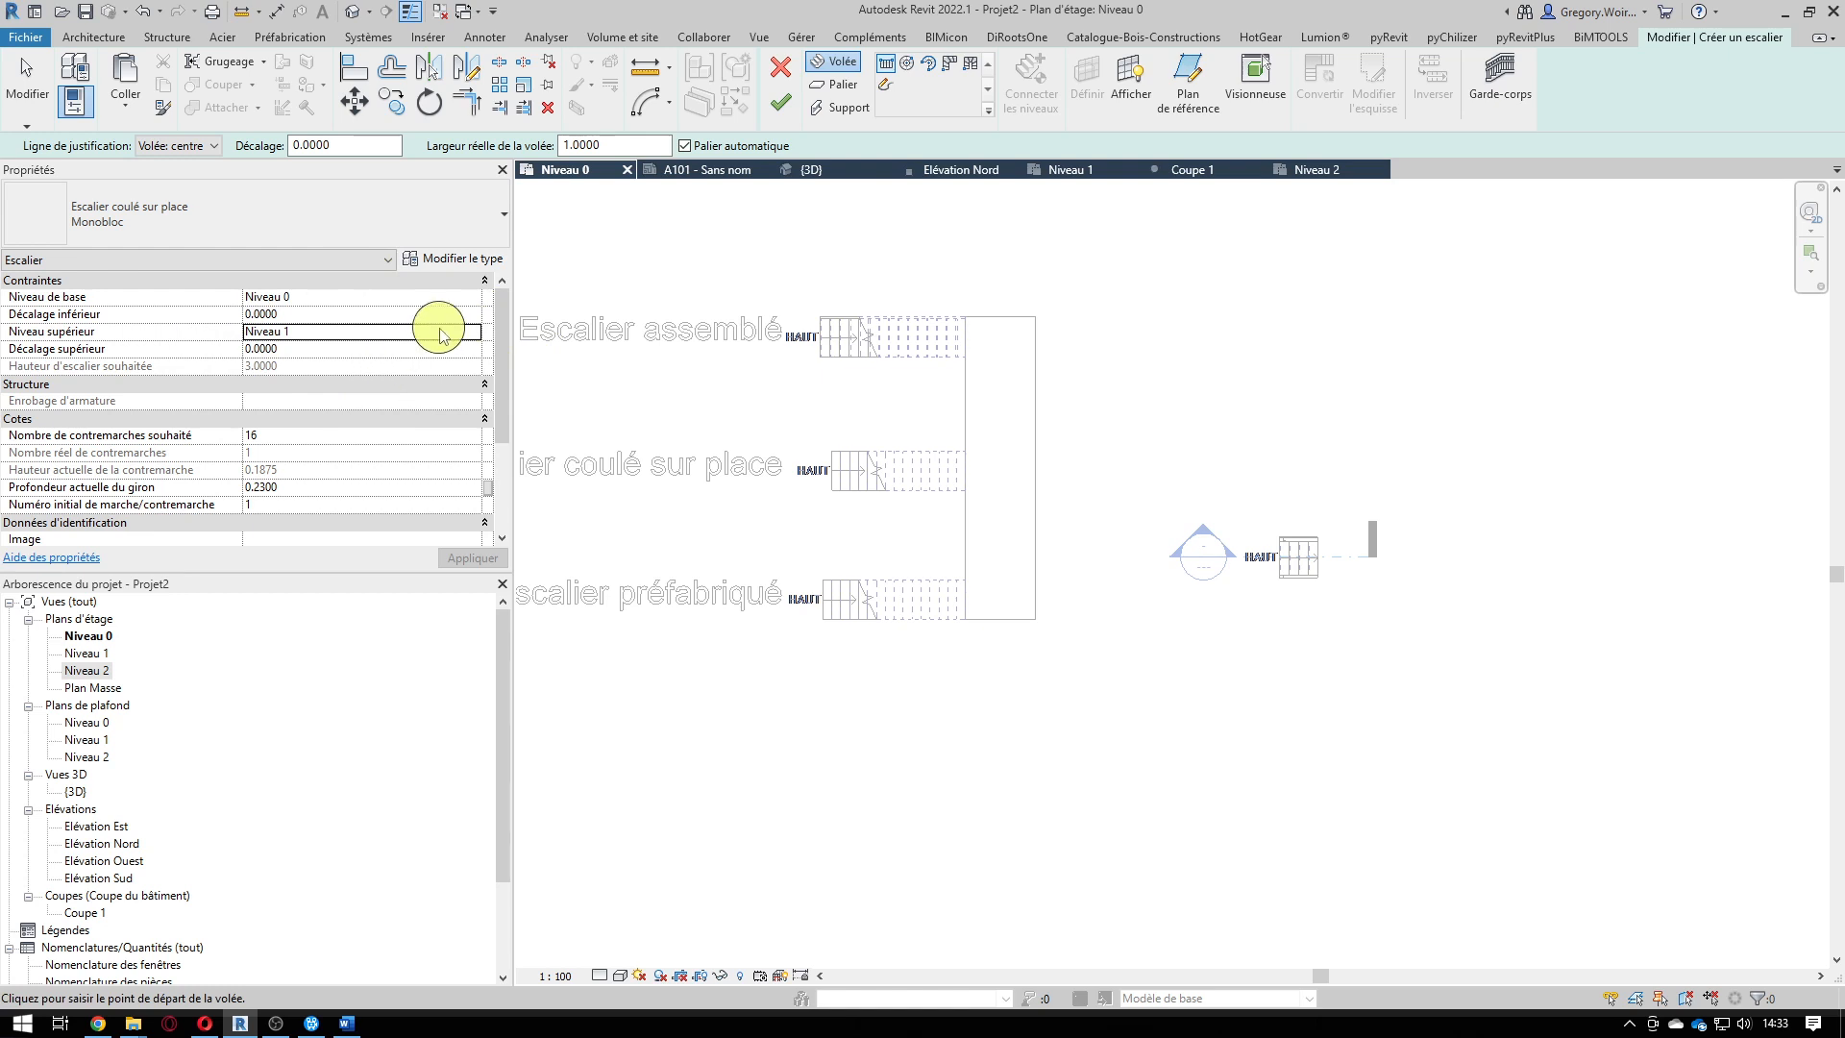
Set the Monobloc stair type's maximum riser height to 0.1 and accept the change.
left_click(462, 260)
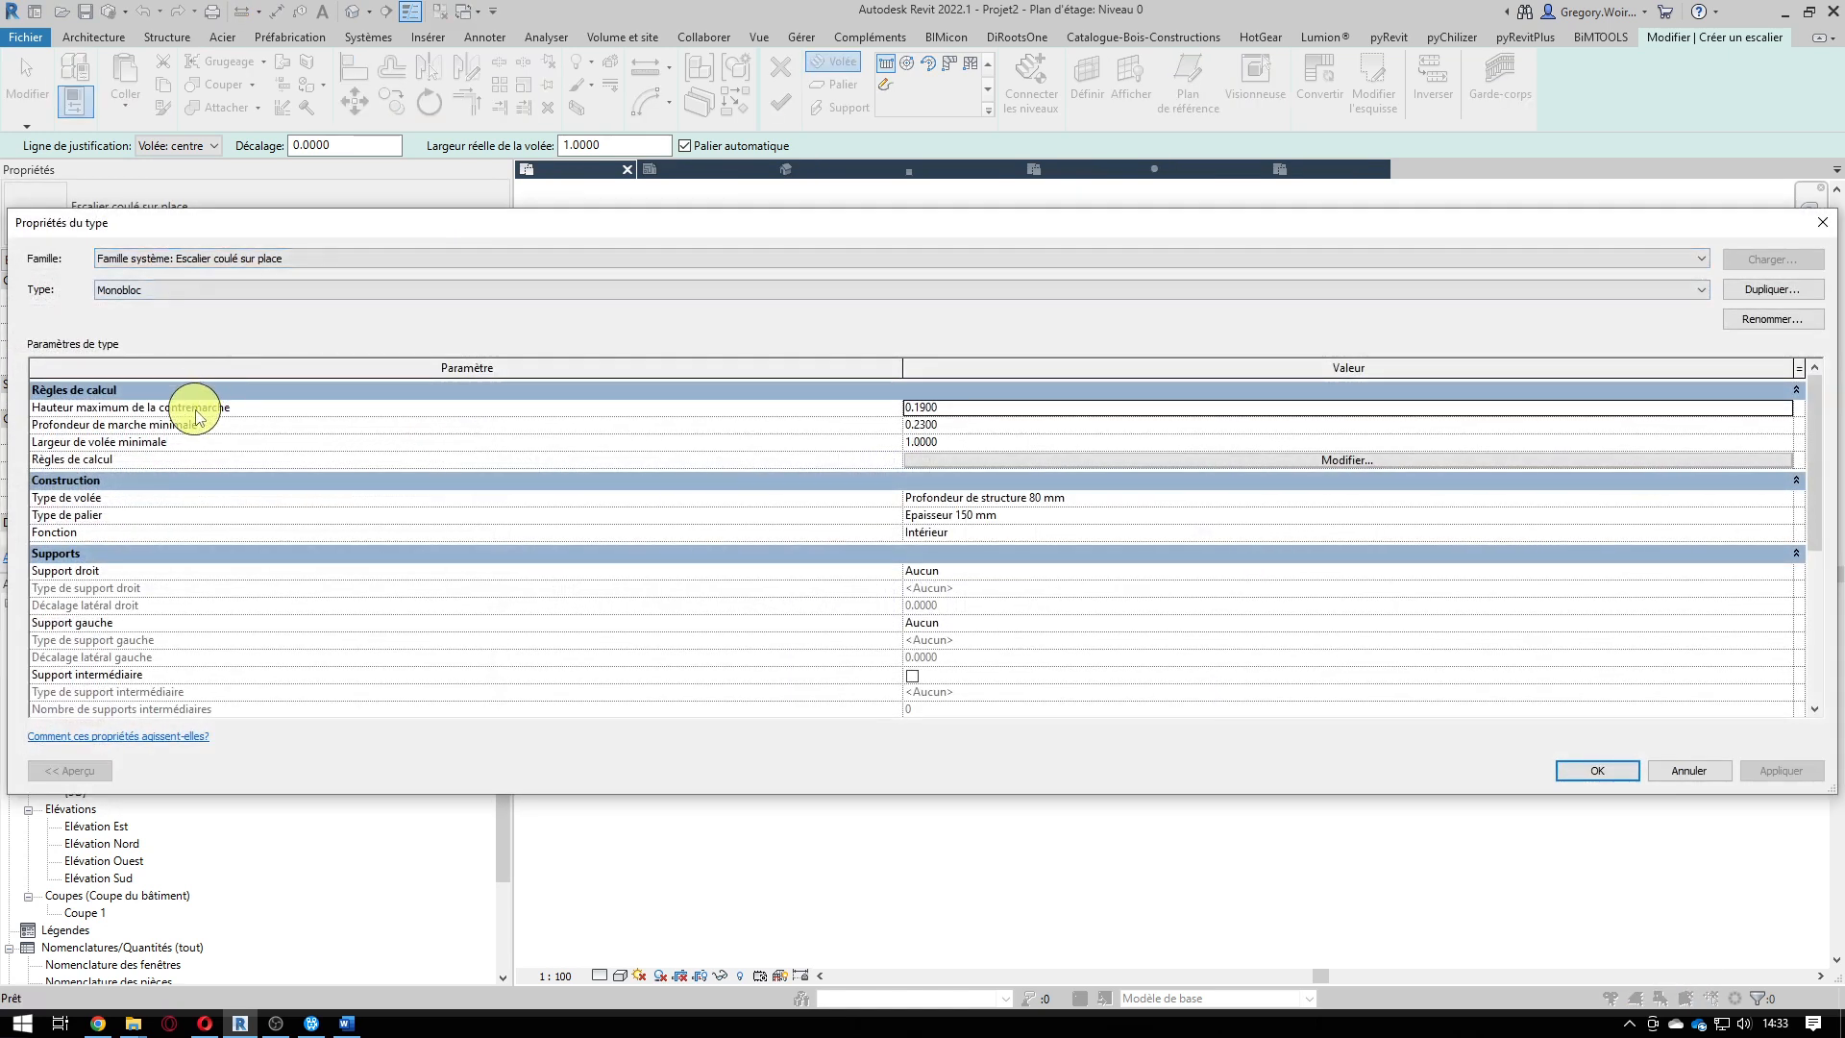
double_click(946, 411)
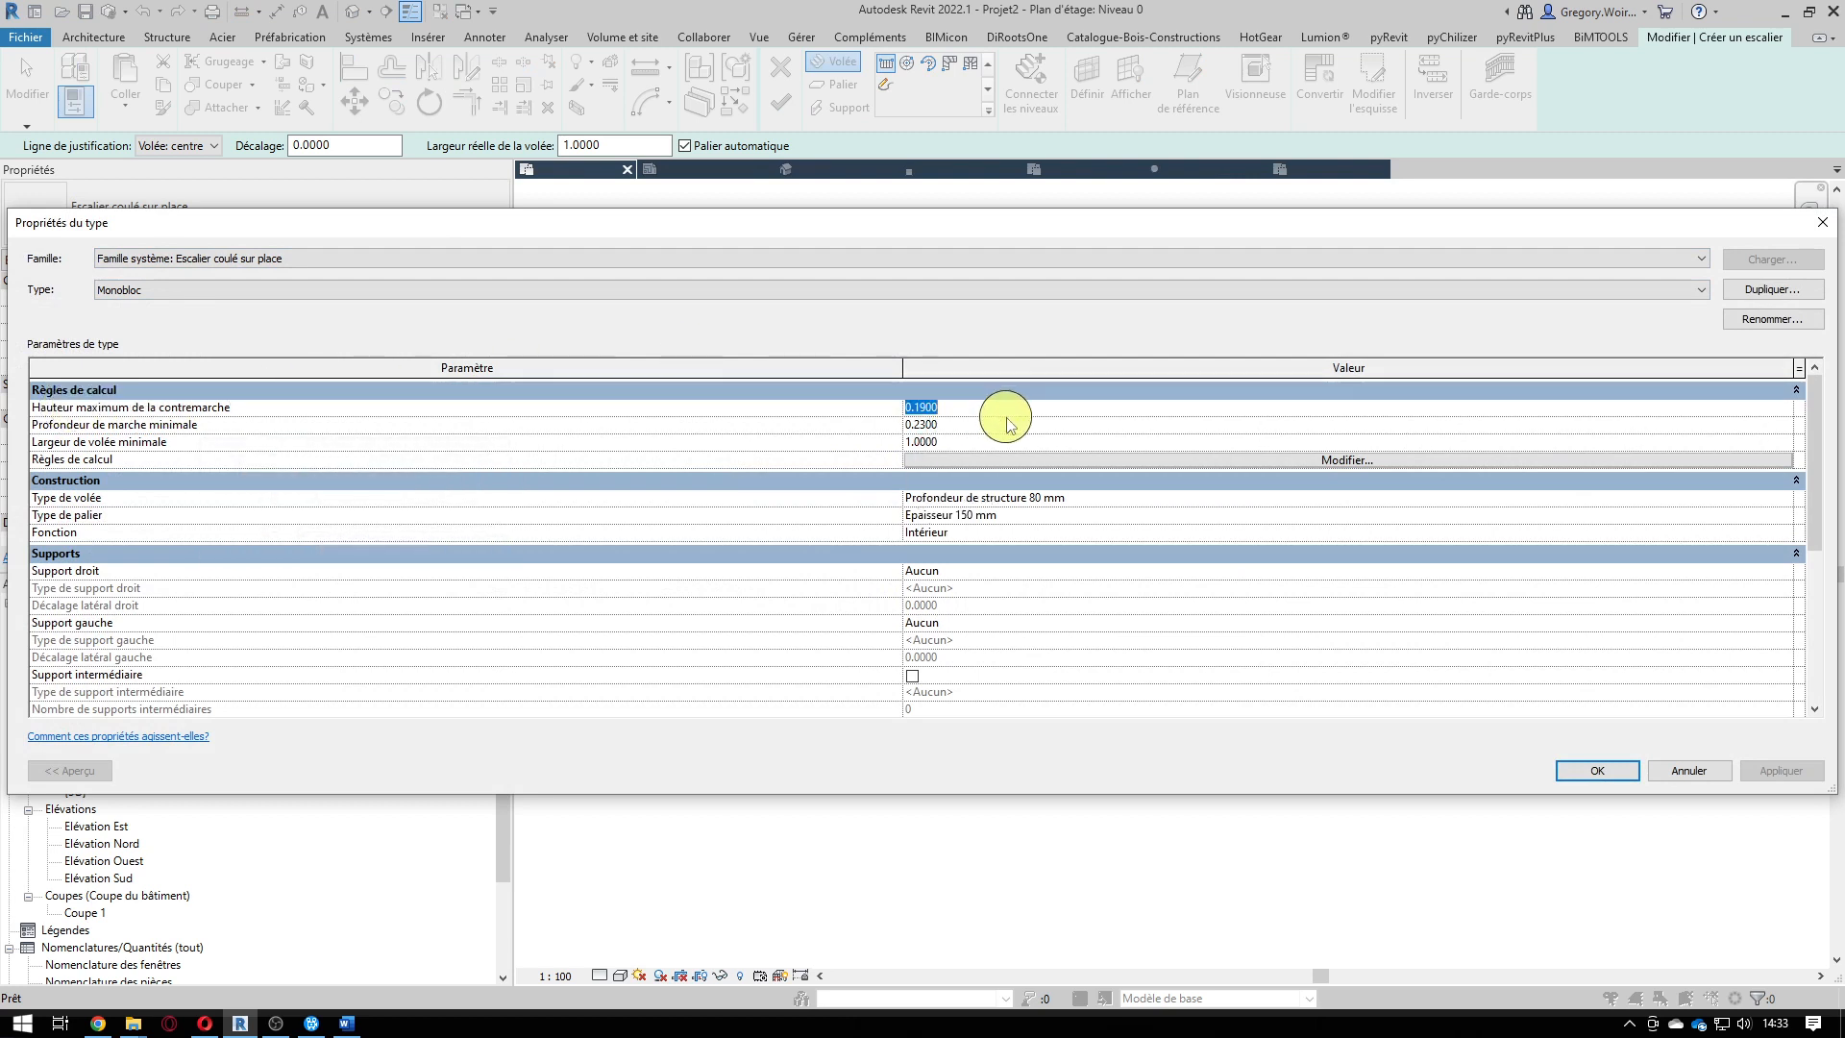
type("0.")
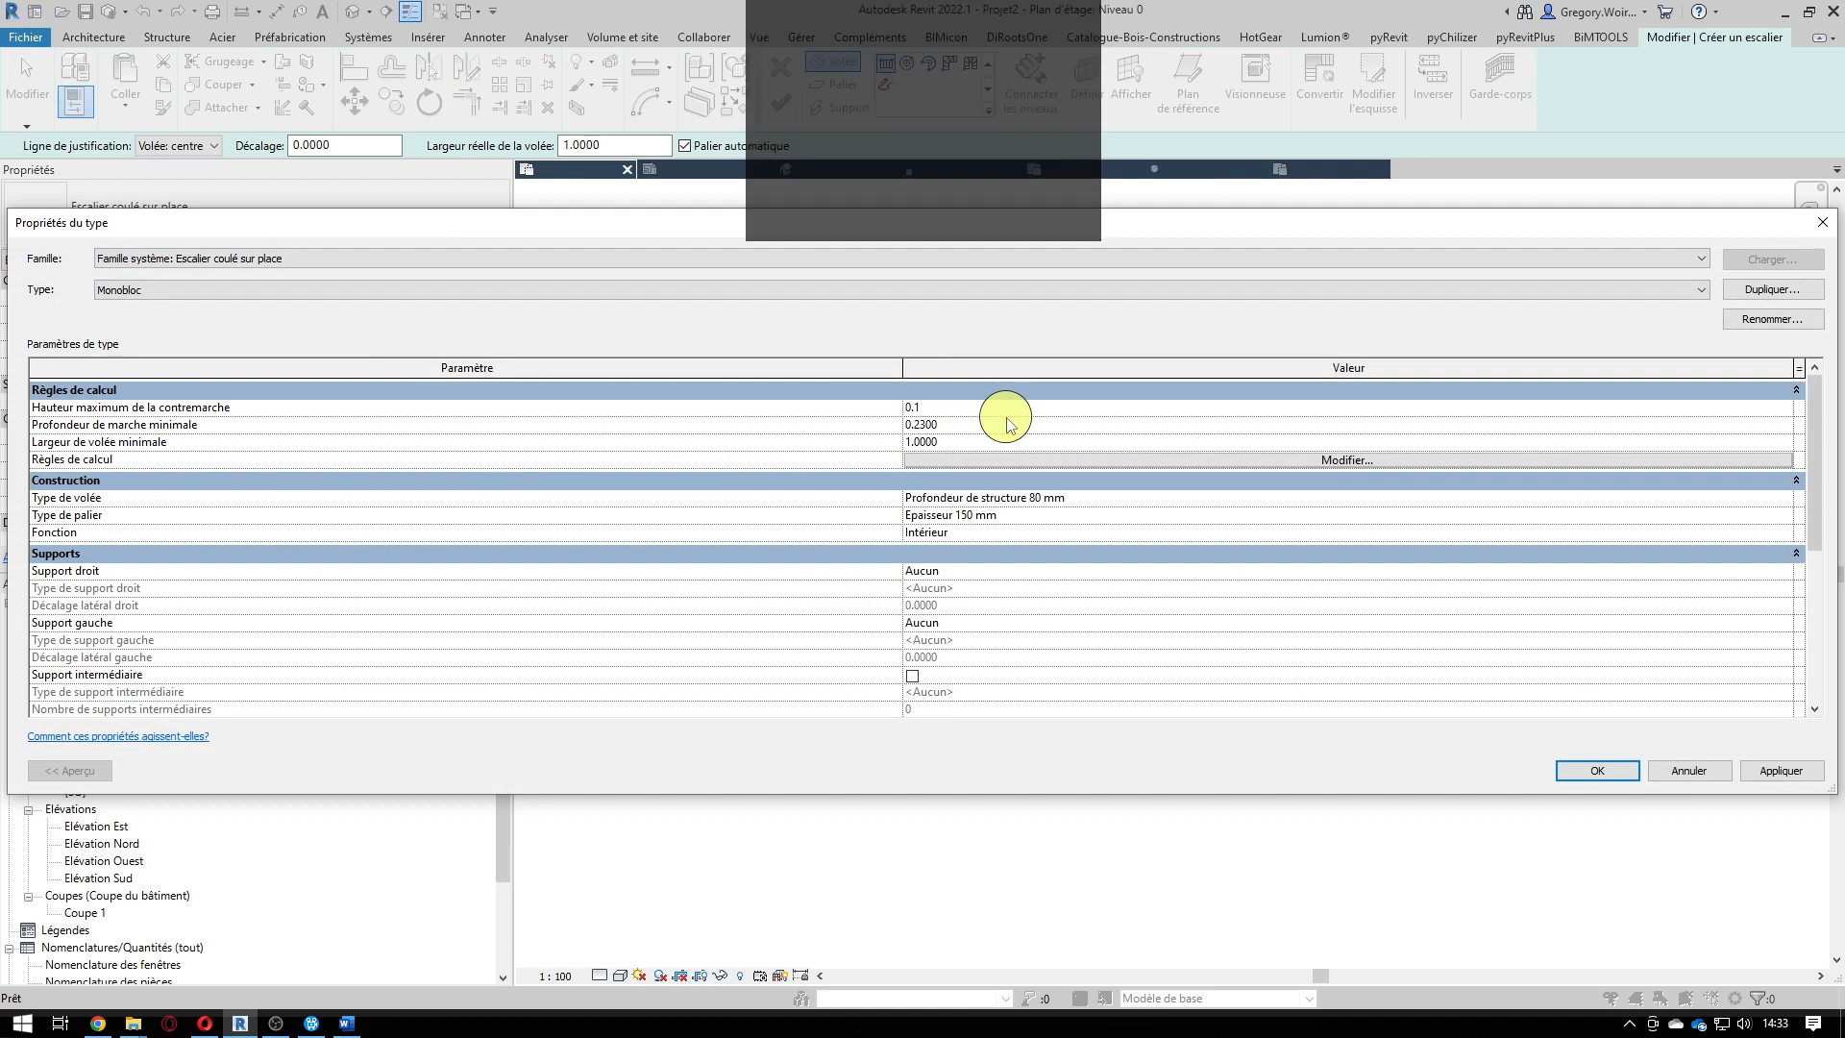
left_click(1052, 336)
left_click(990, 442)
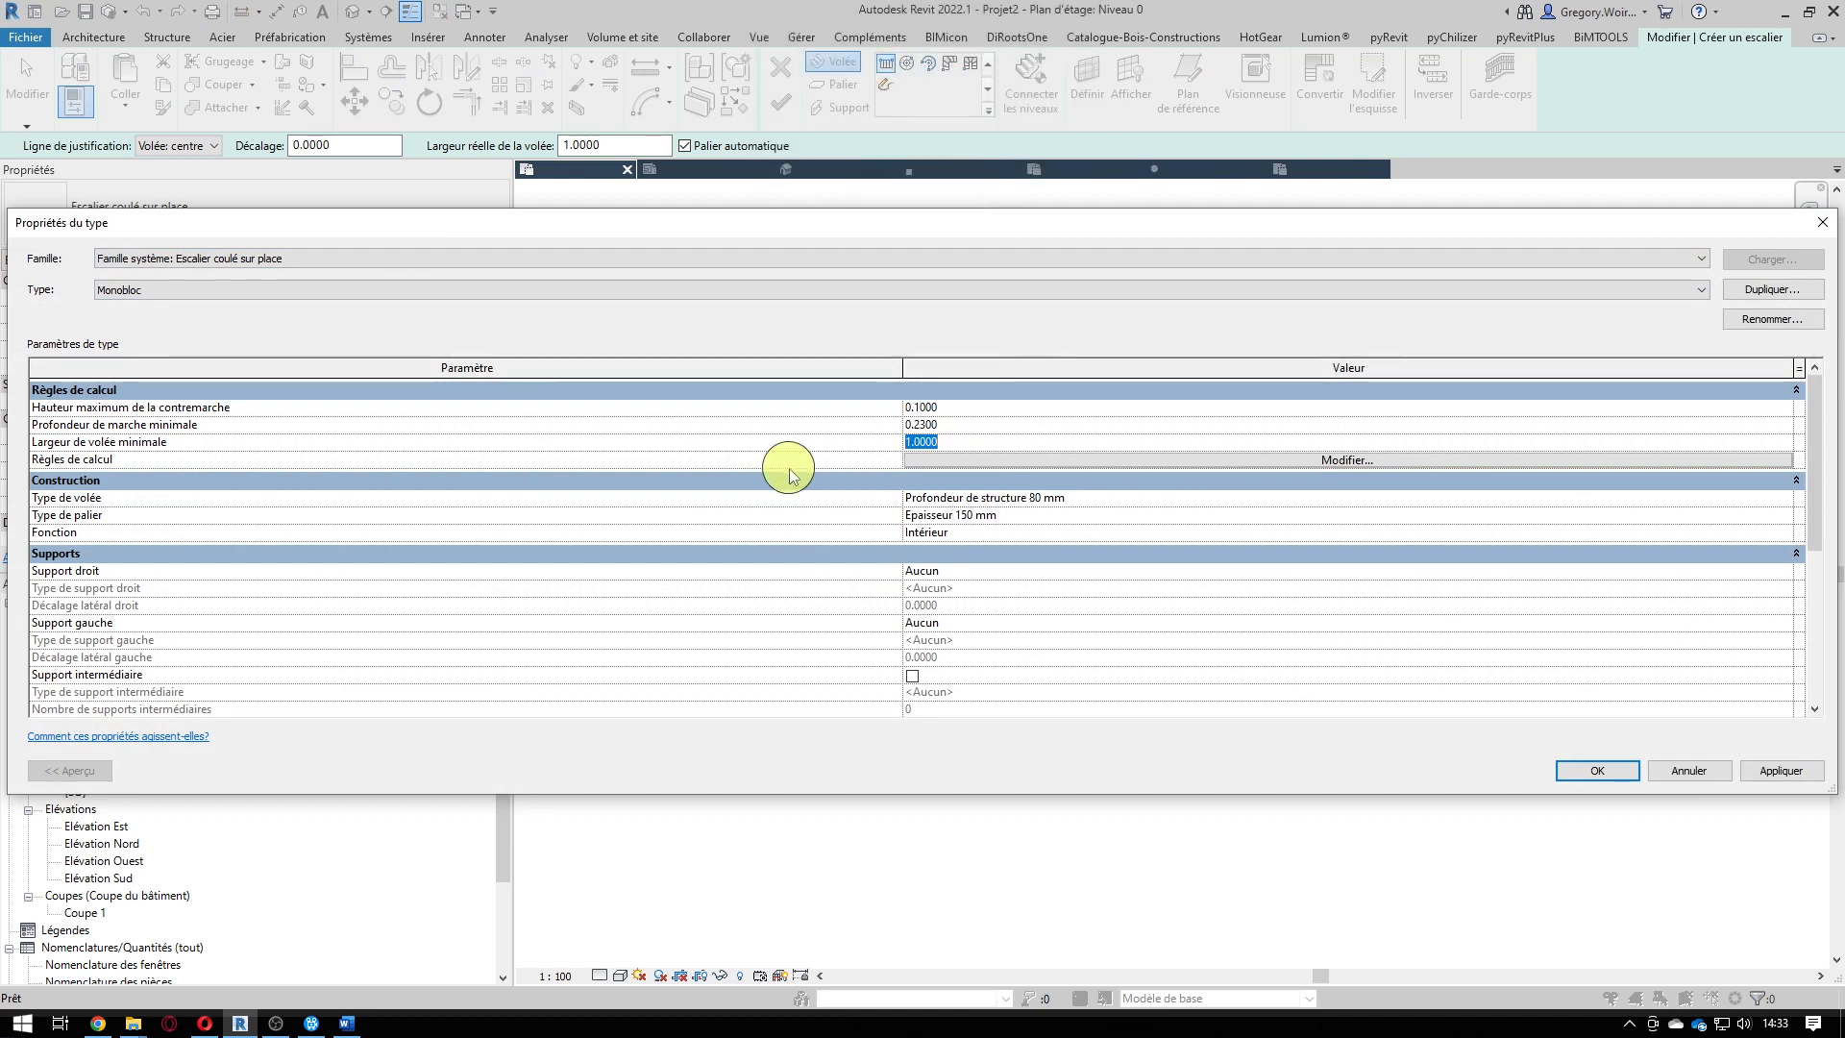
left_click(988, 424)
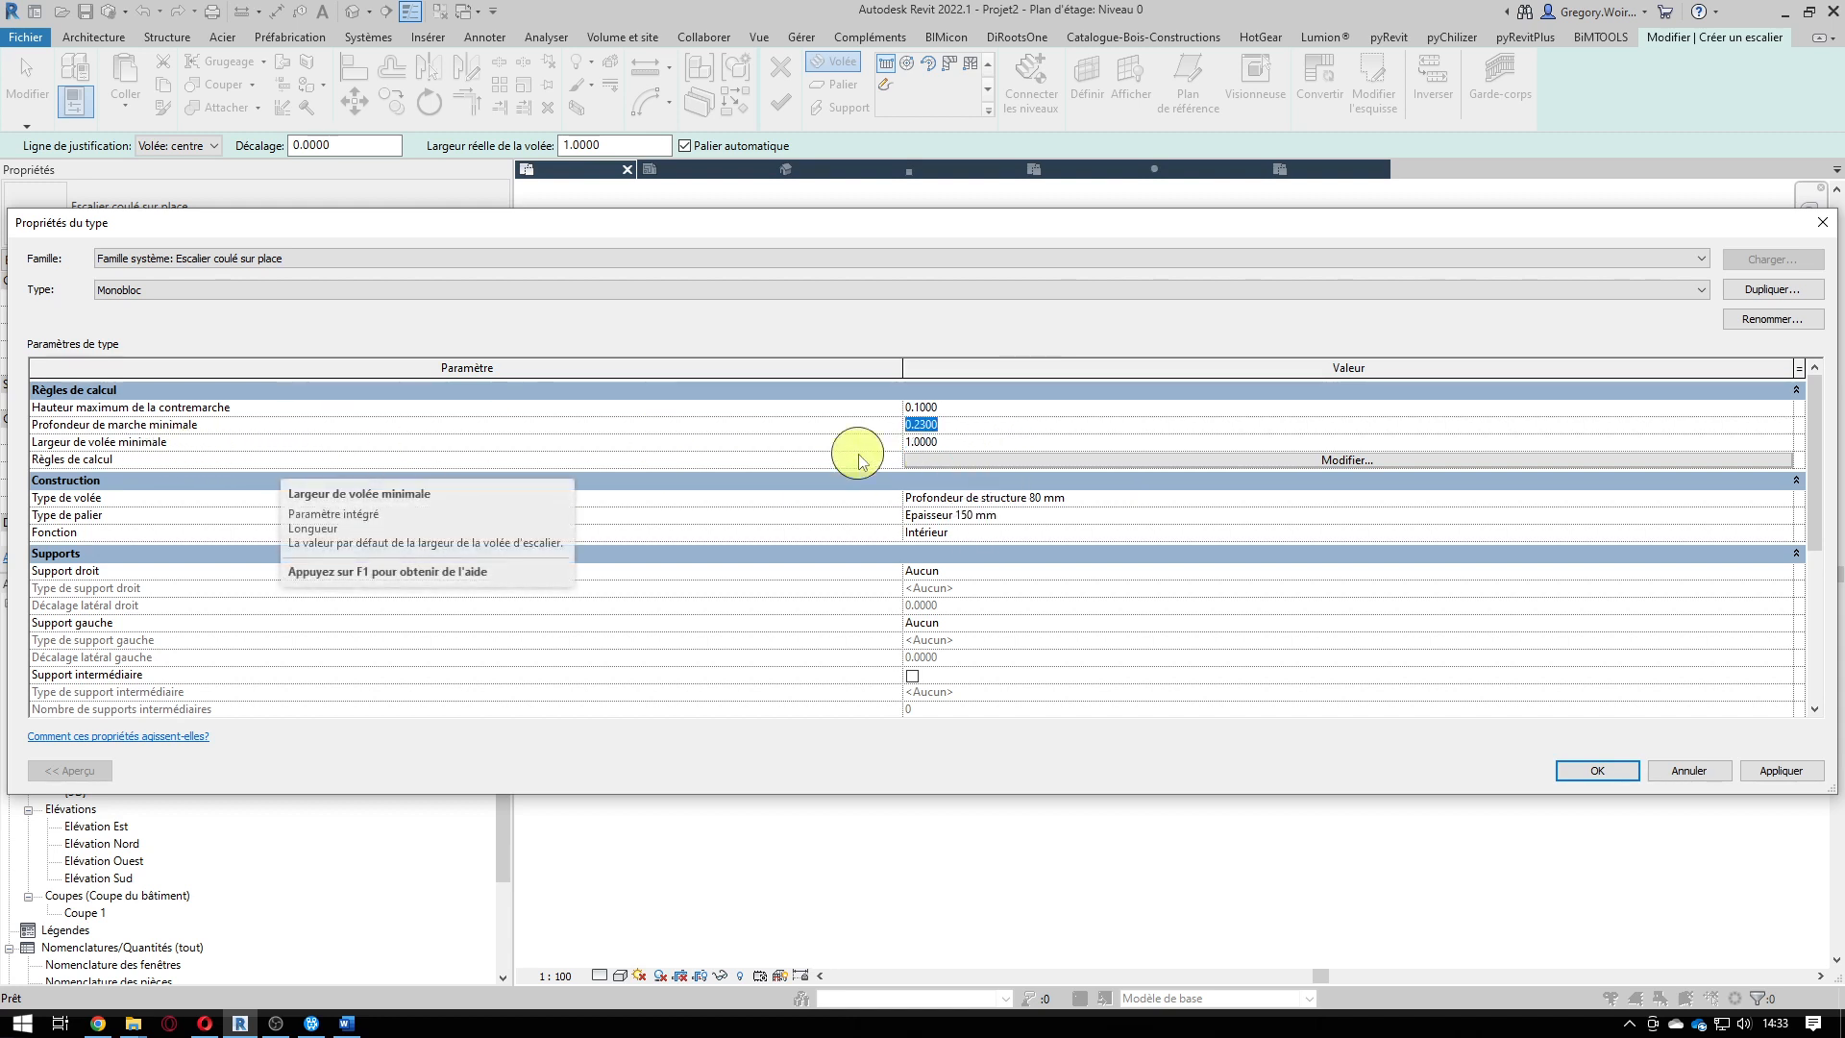
left_click(1054, 461)
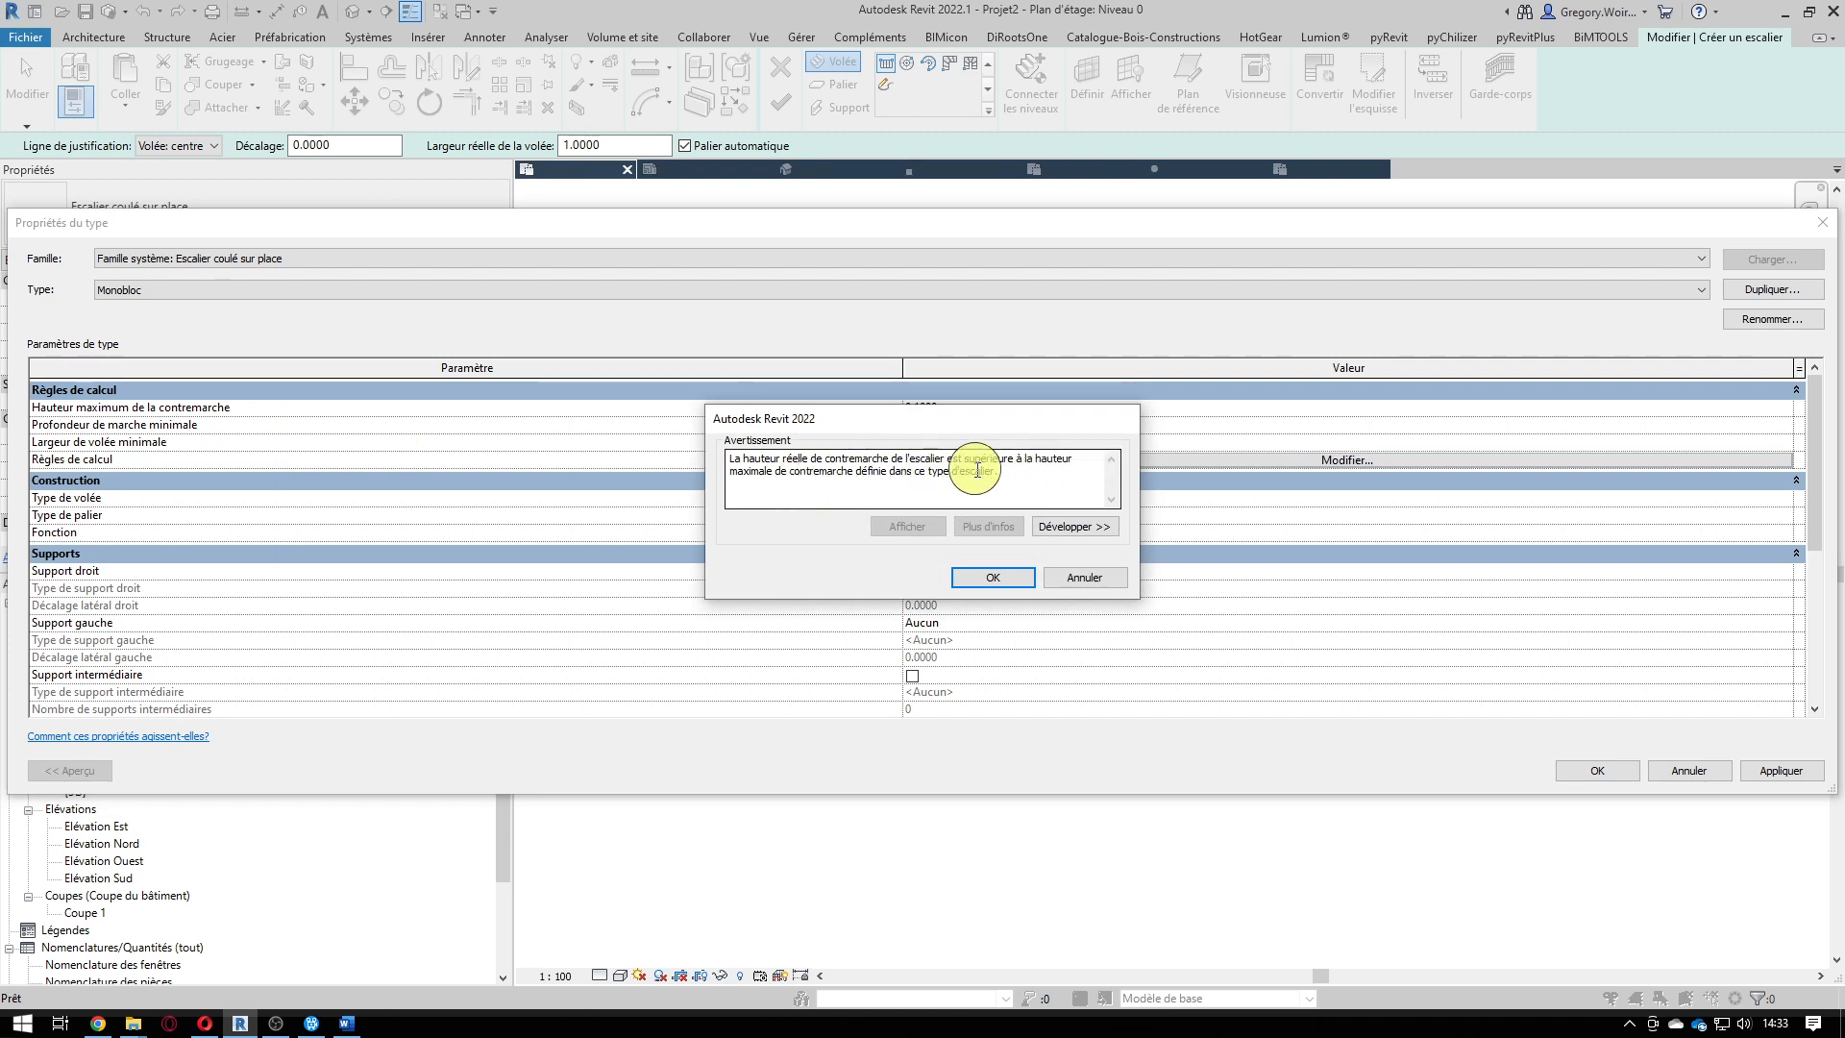
left_click(989, 576)
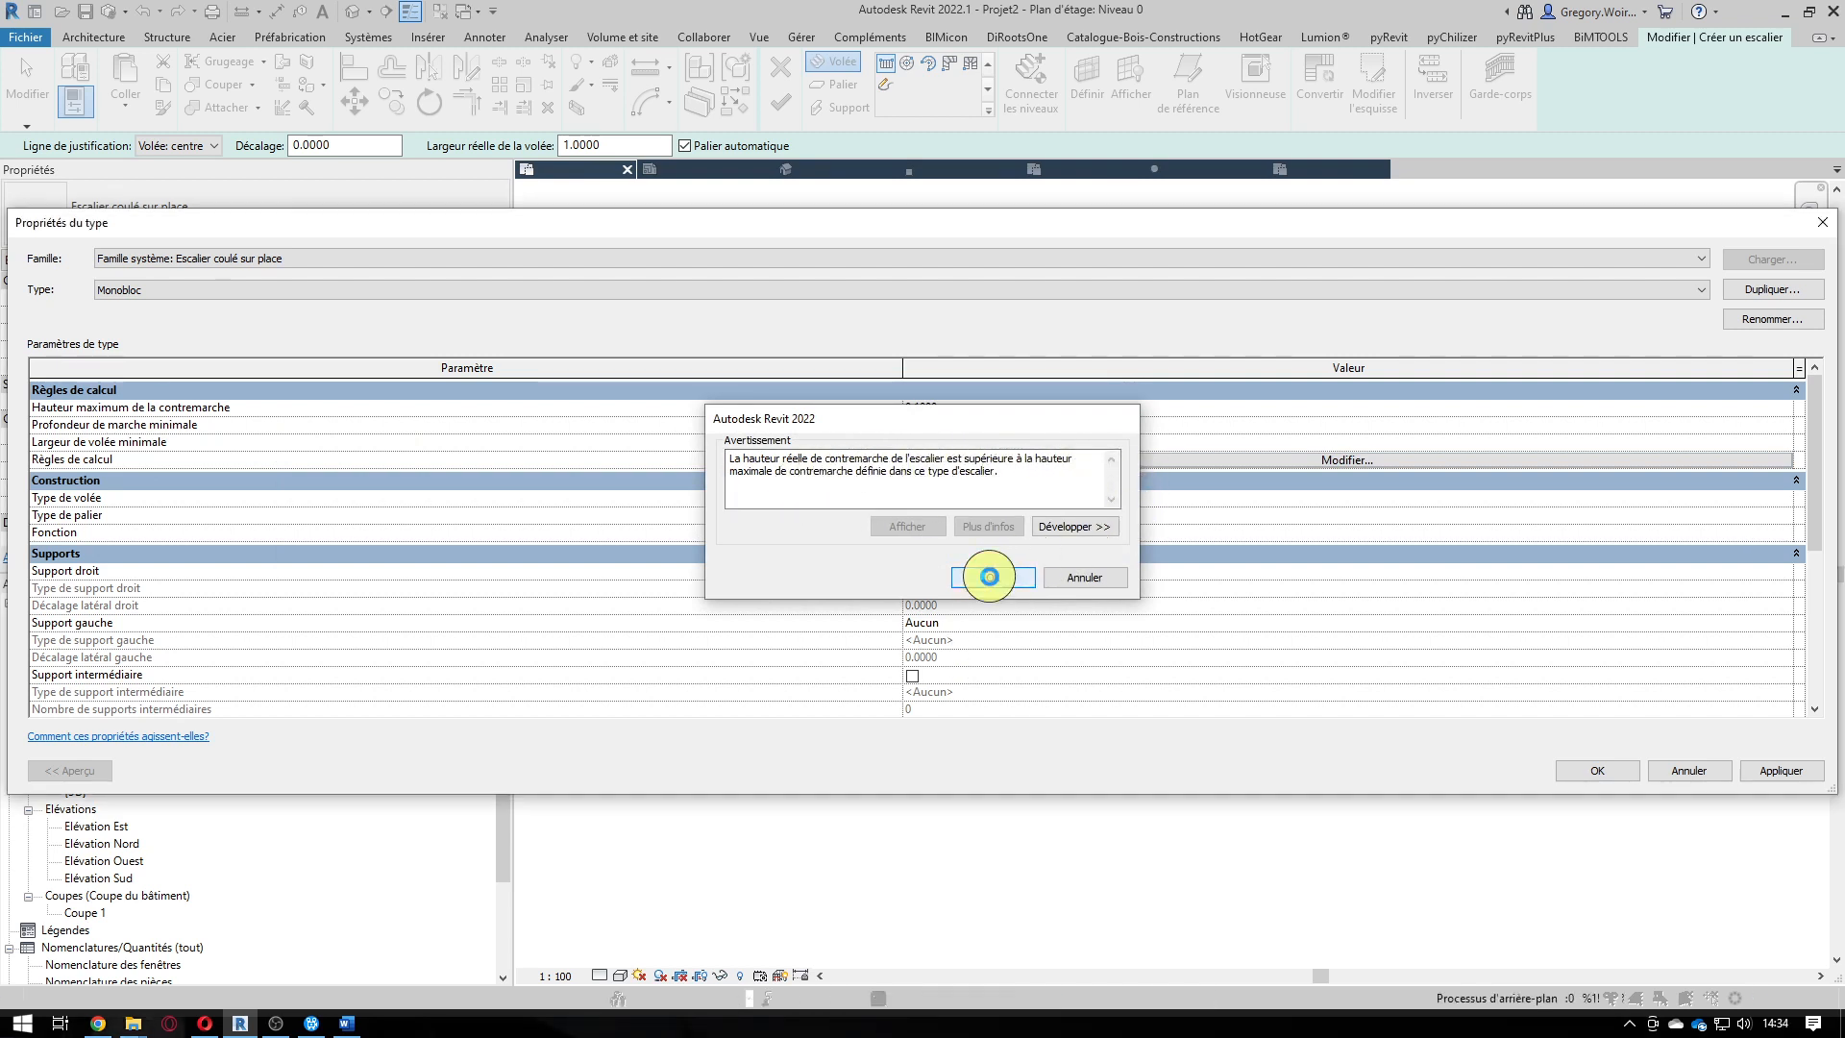
Set the Monobloc type's minimum stair calculator result to 0.40 and confirm the type properties.
left_click(1249, 460)
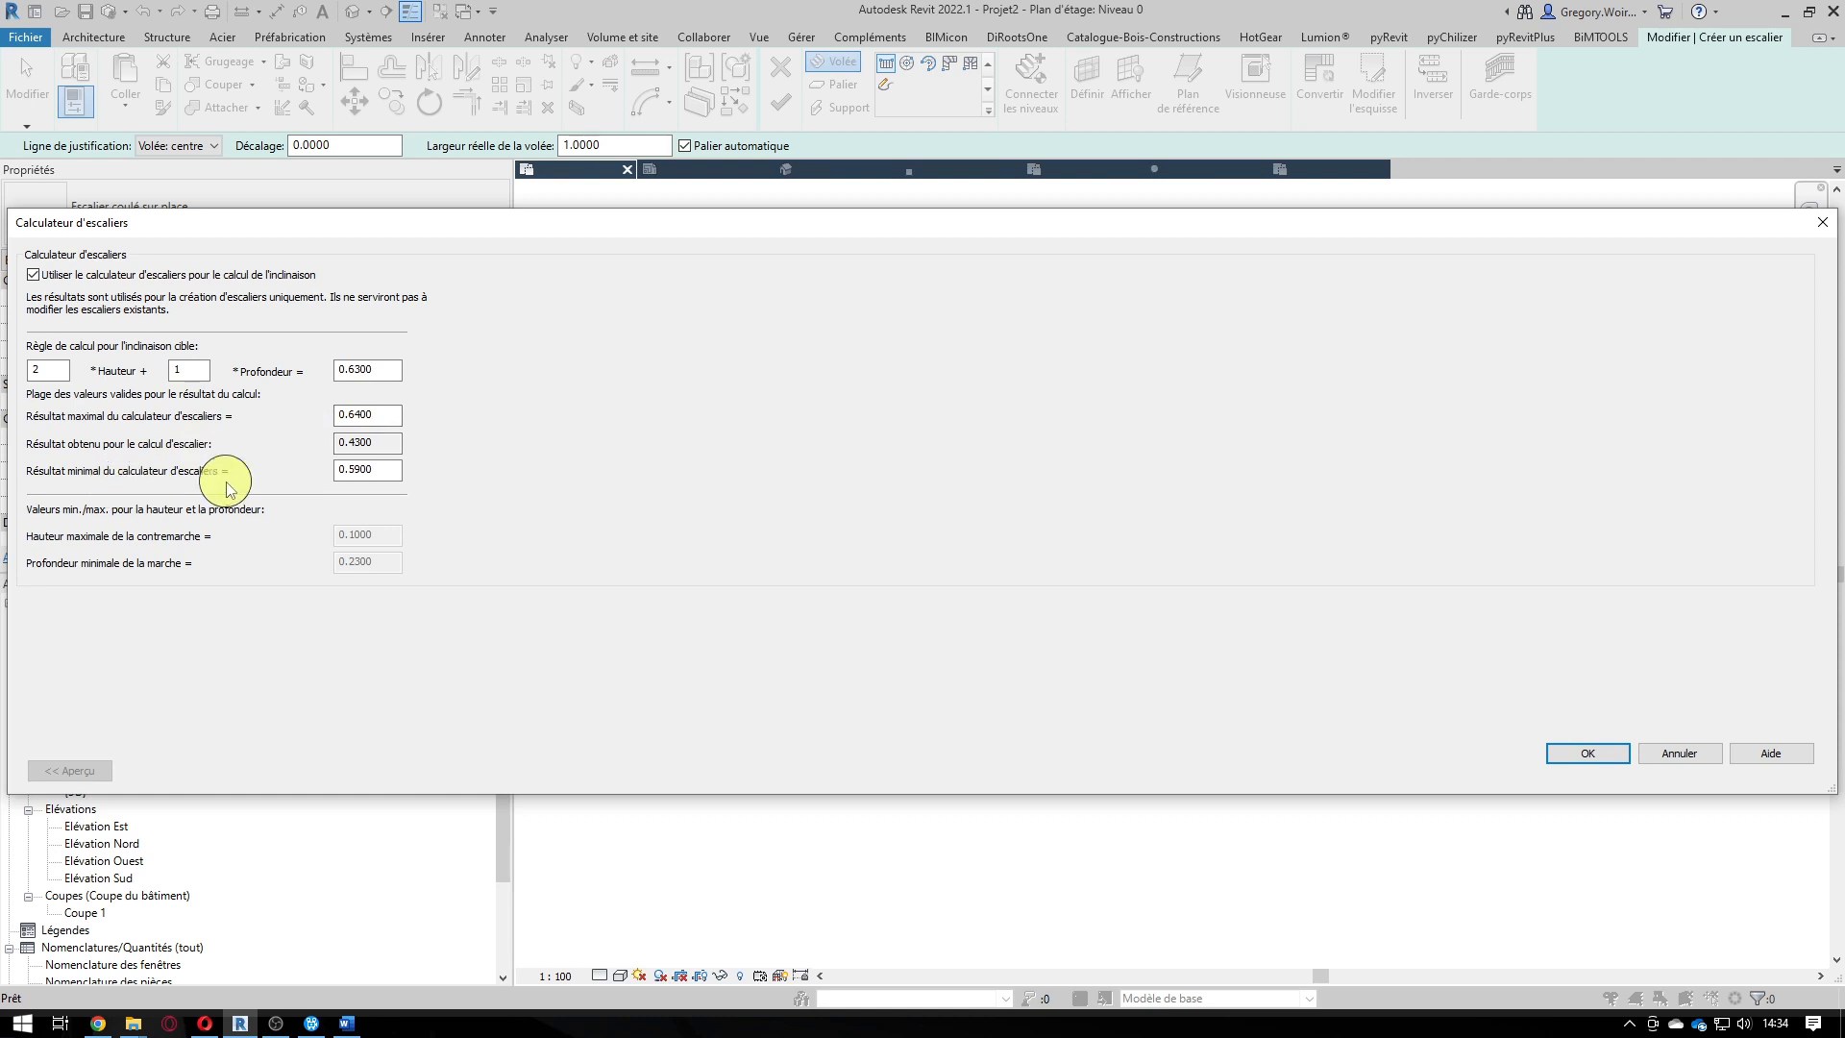
double_click(384, 475)
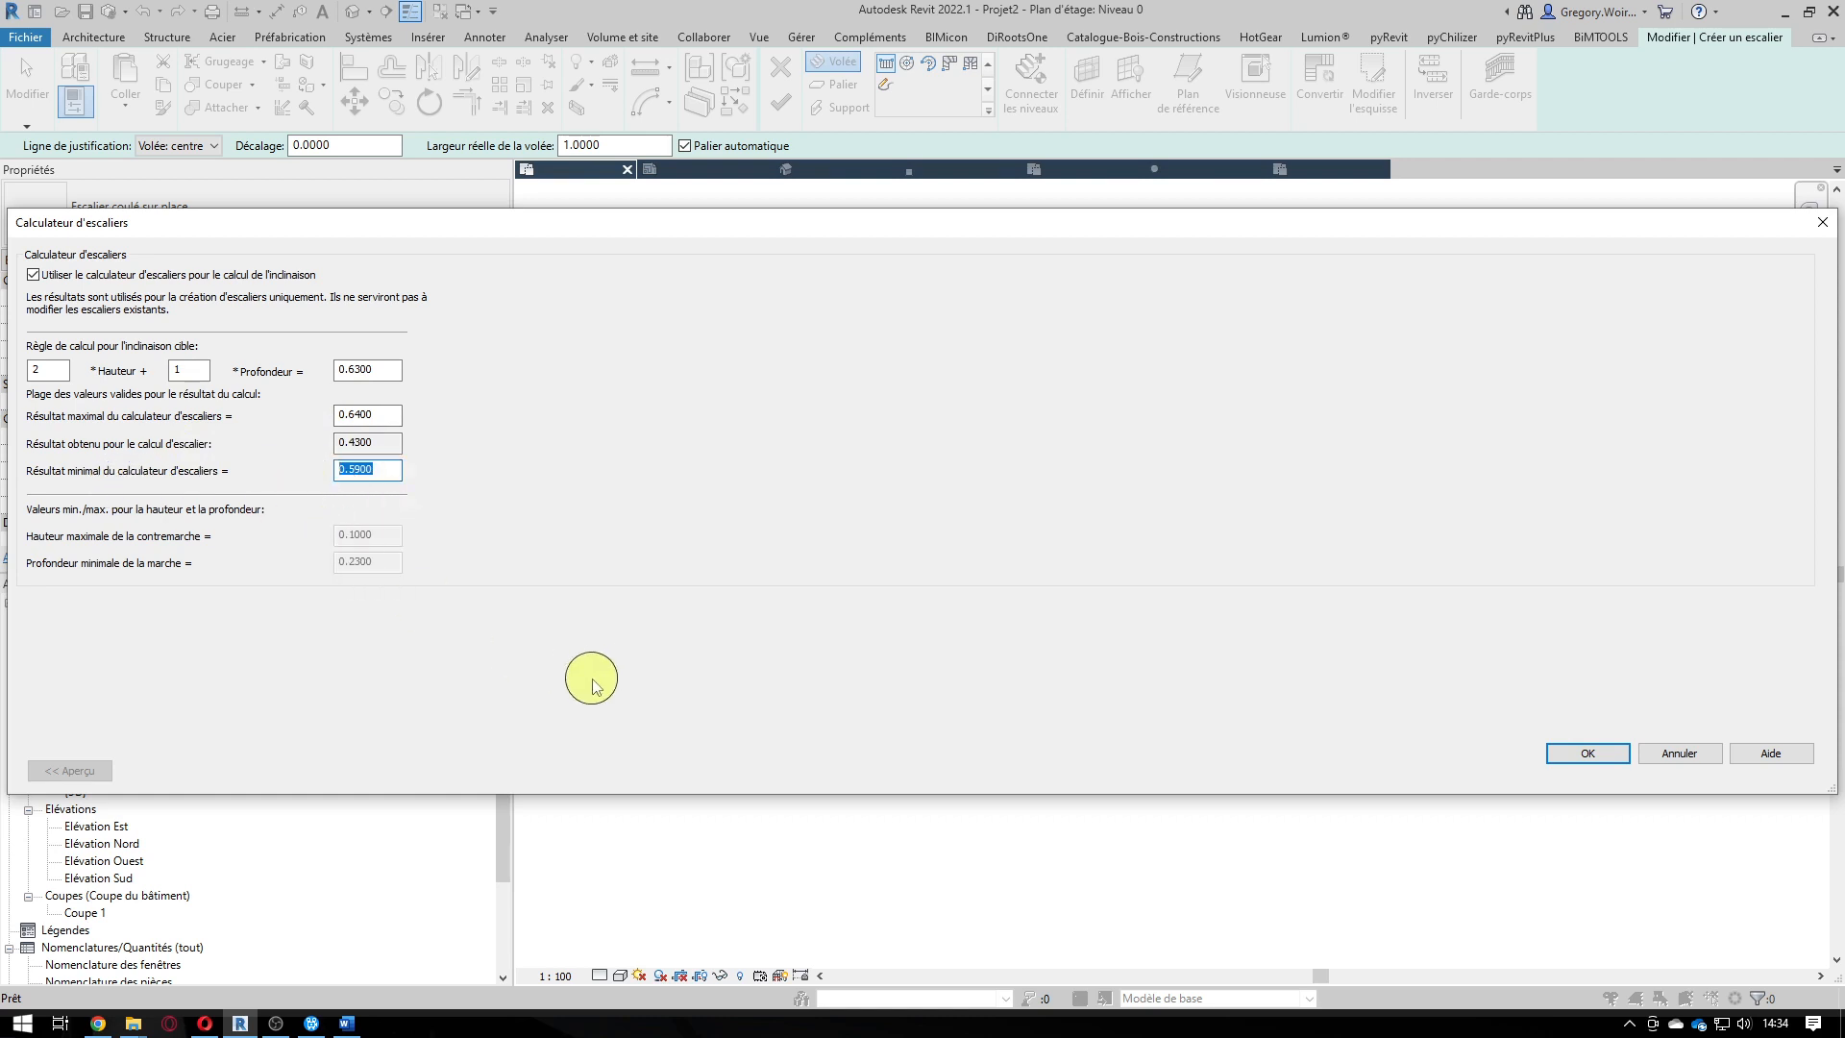
type("0.")
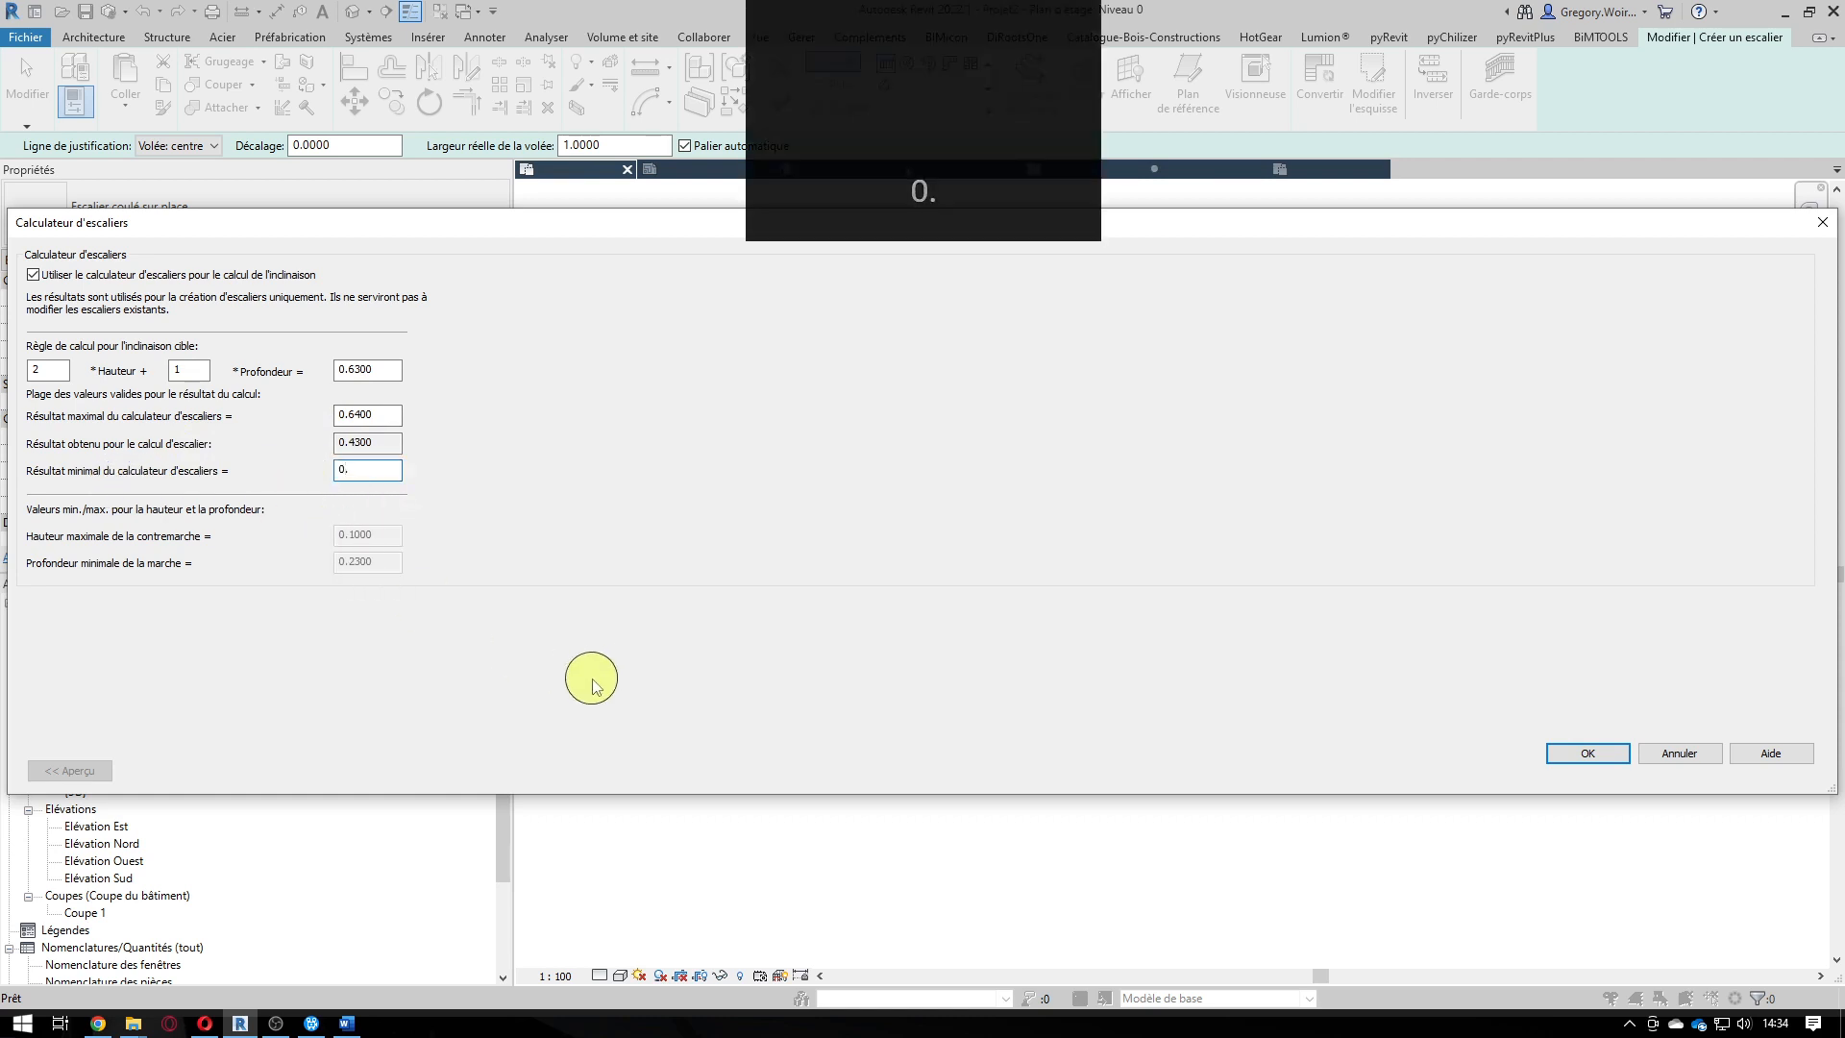
type("40")
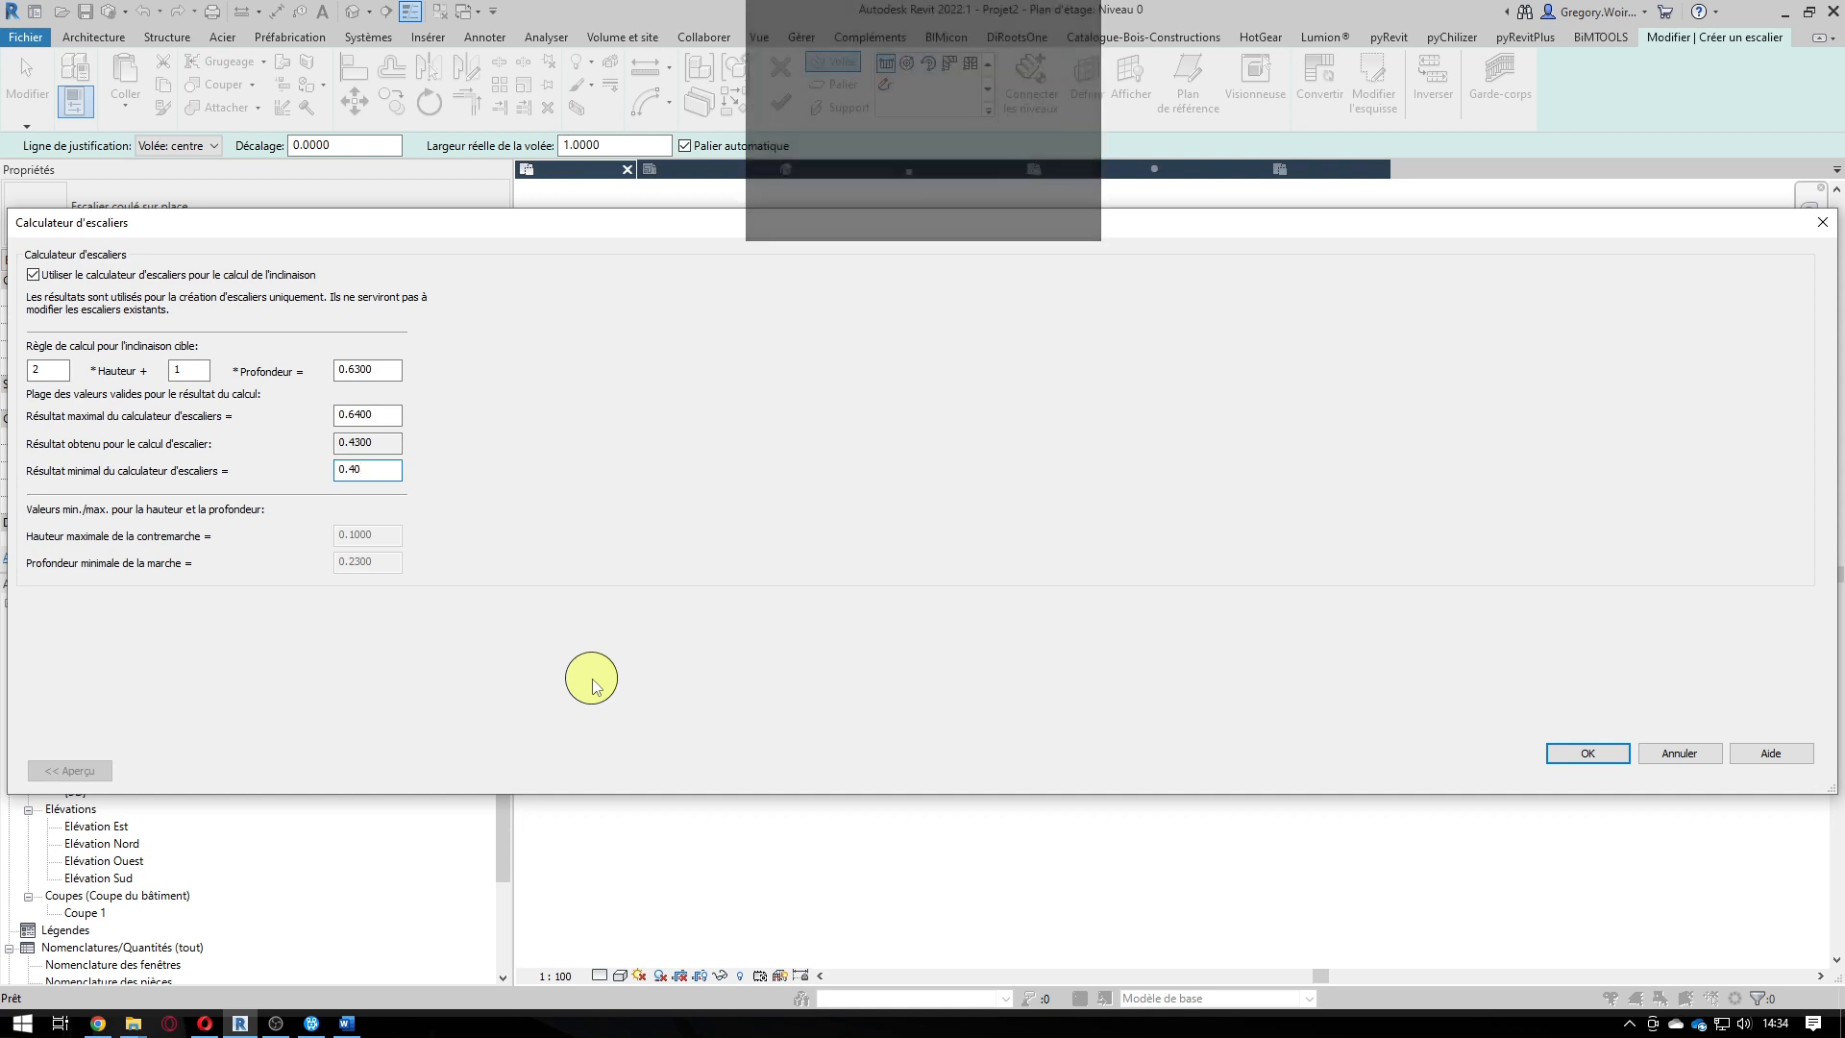
left_click(1594, 753)
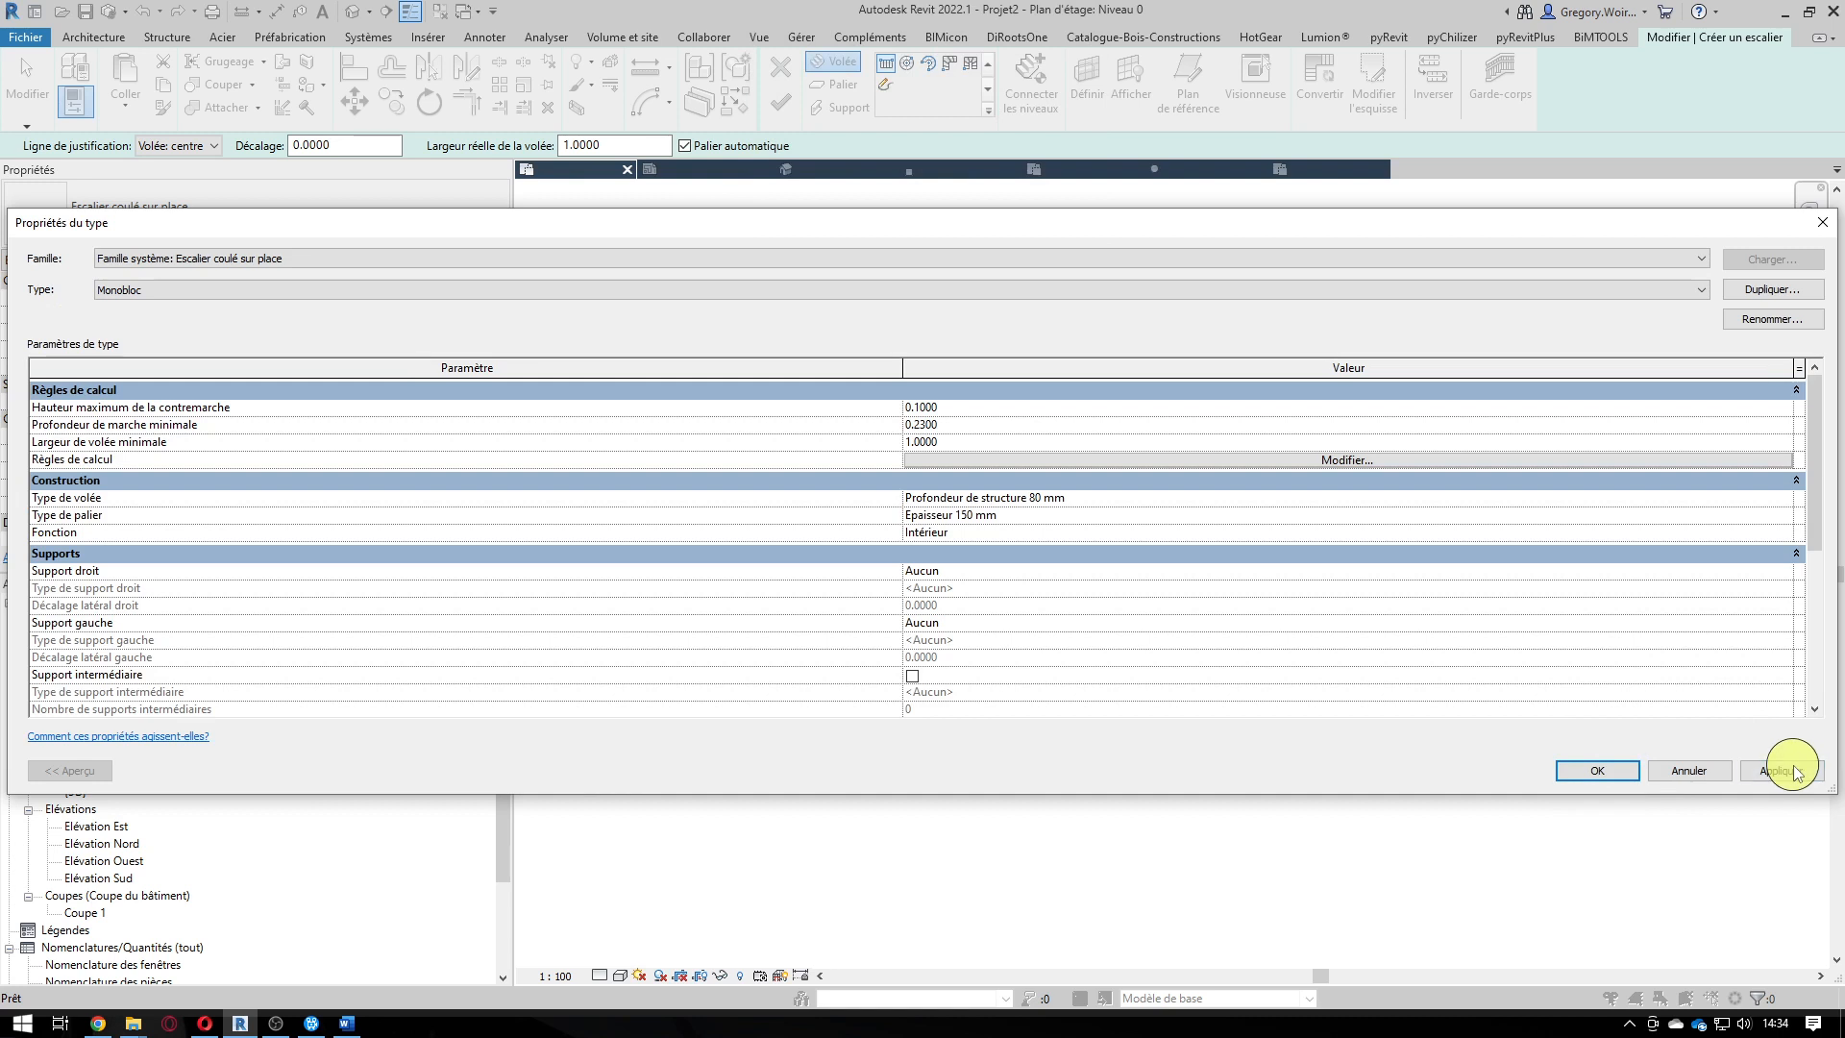
left_click(1591, 773)
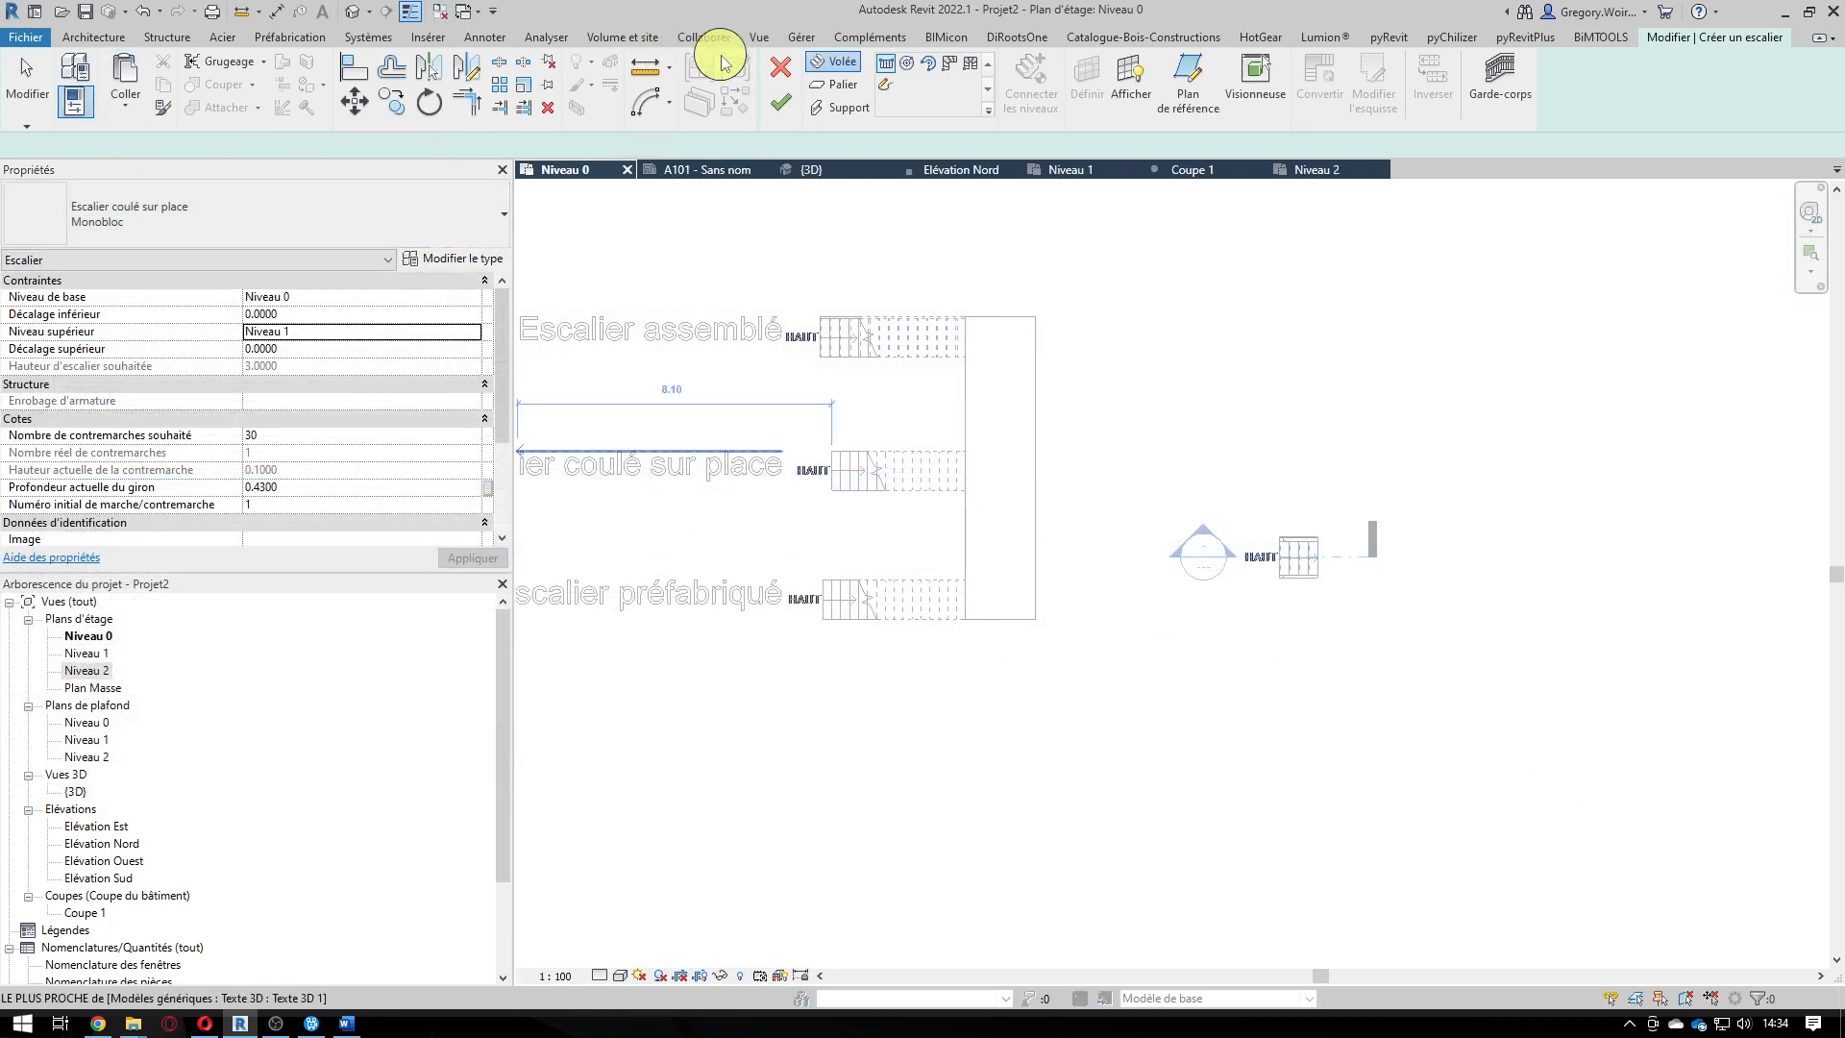
Draw a straight horizontal 30-riser run between the Escalier assemblé and Escalier coulé sur place stairs, ending just short of the slab.
middle_click_drag(674, 377, 865, 389)
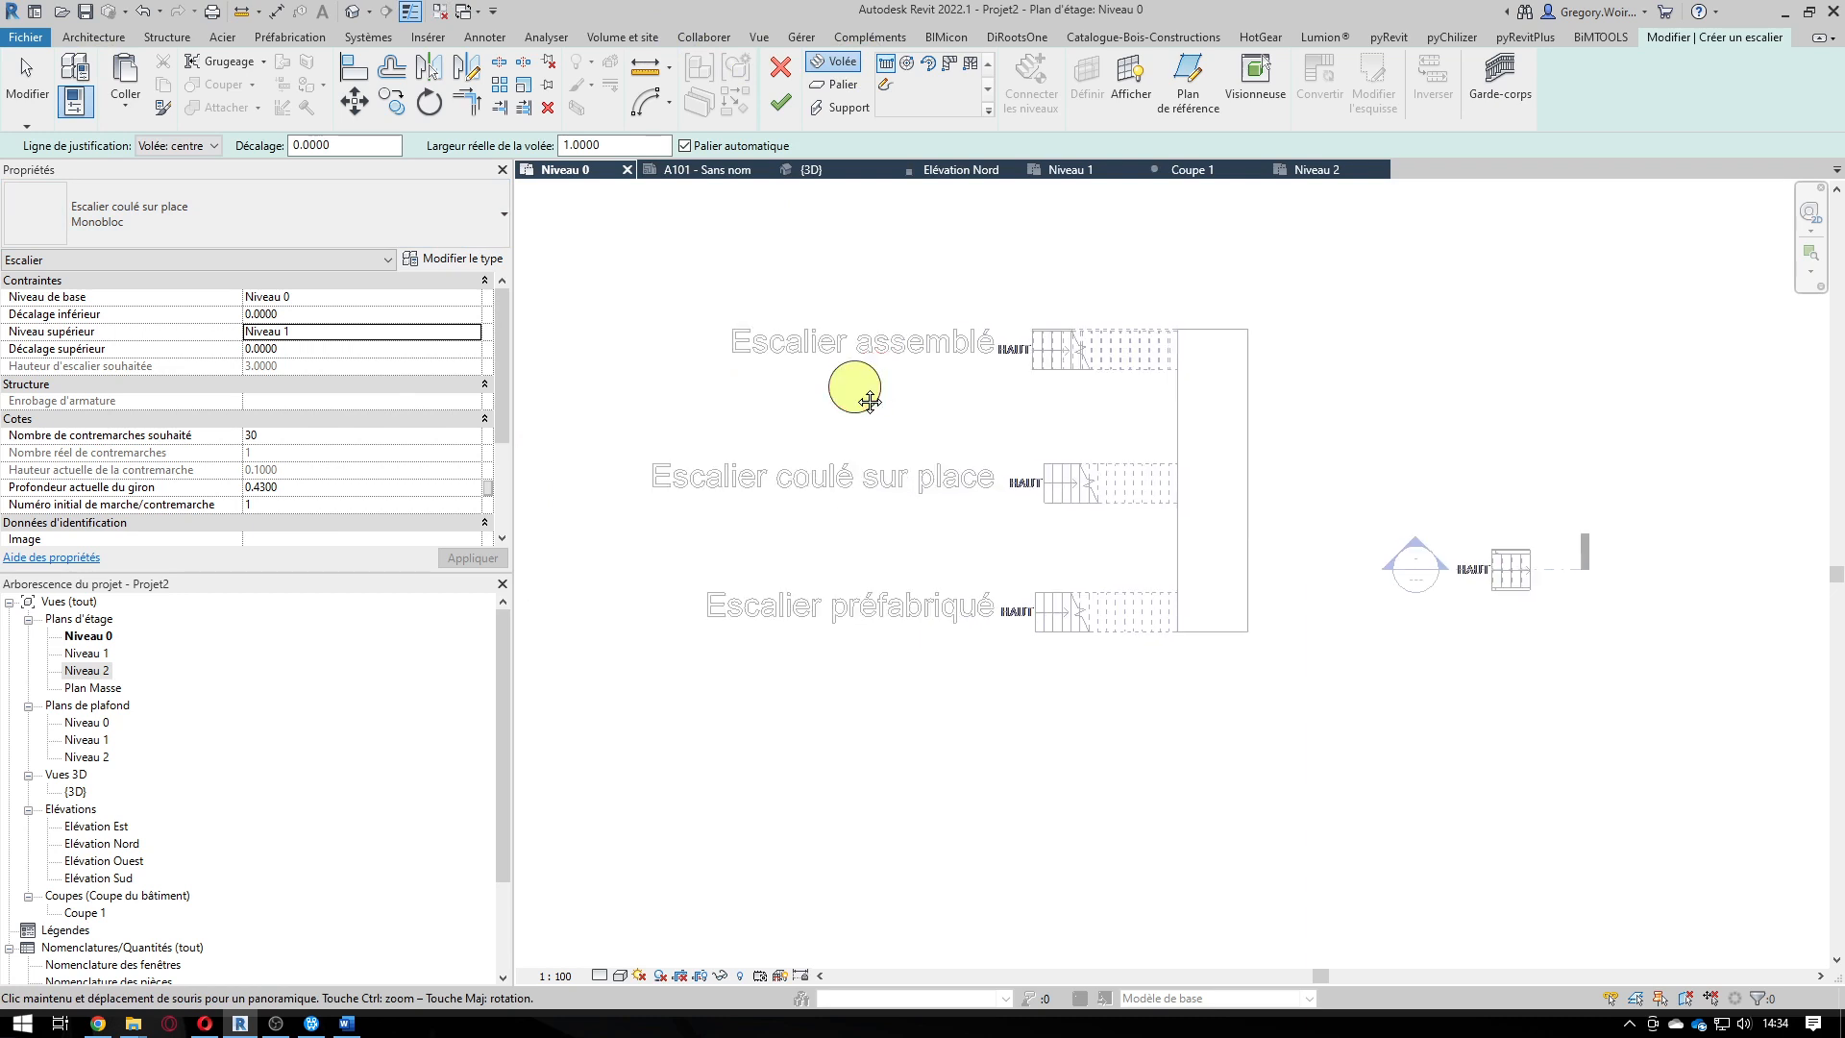
left_click(670, 400)
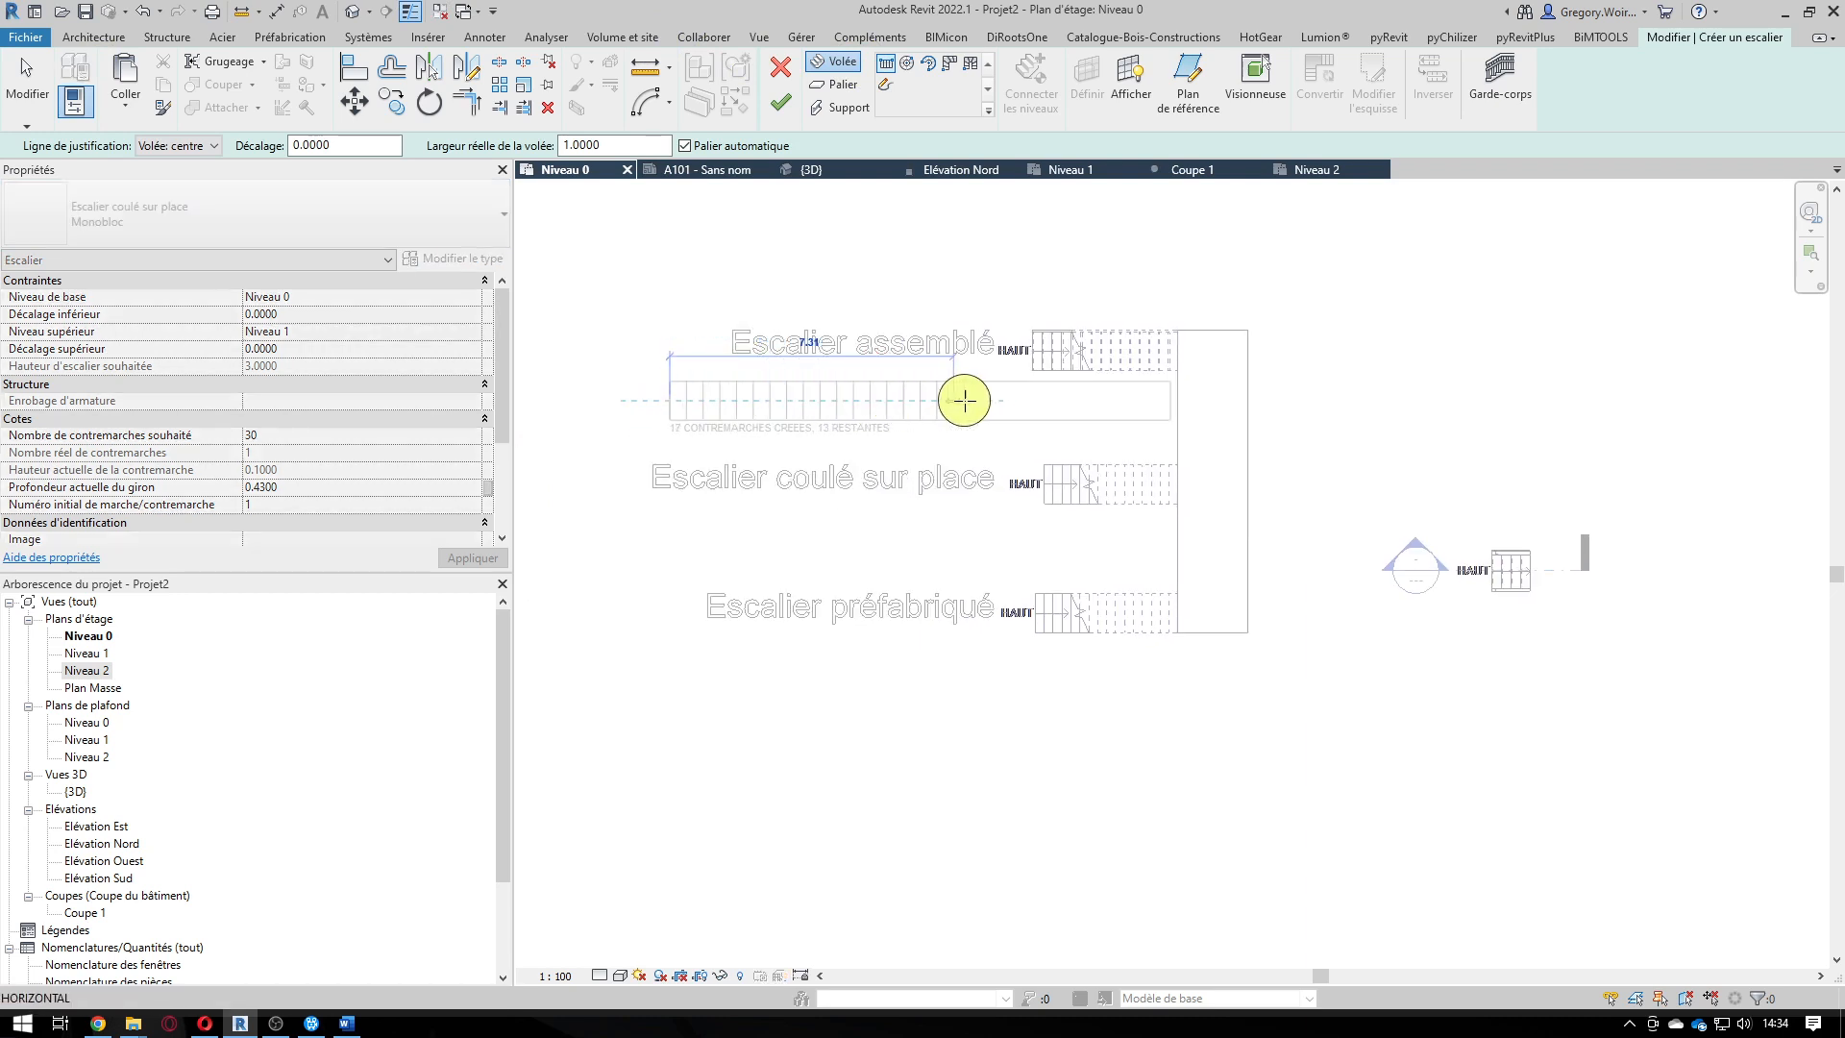
scroll(898, 404, "up", 2)
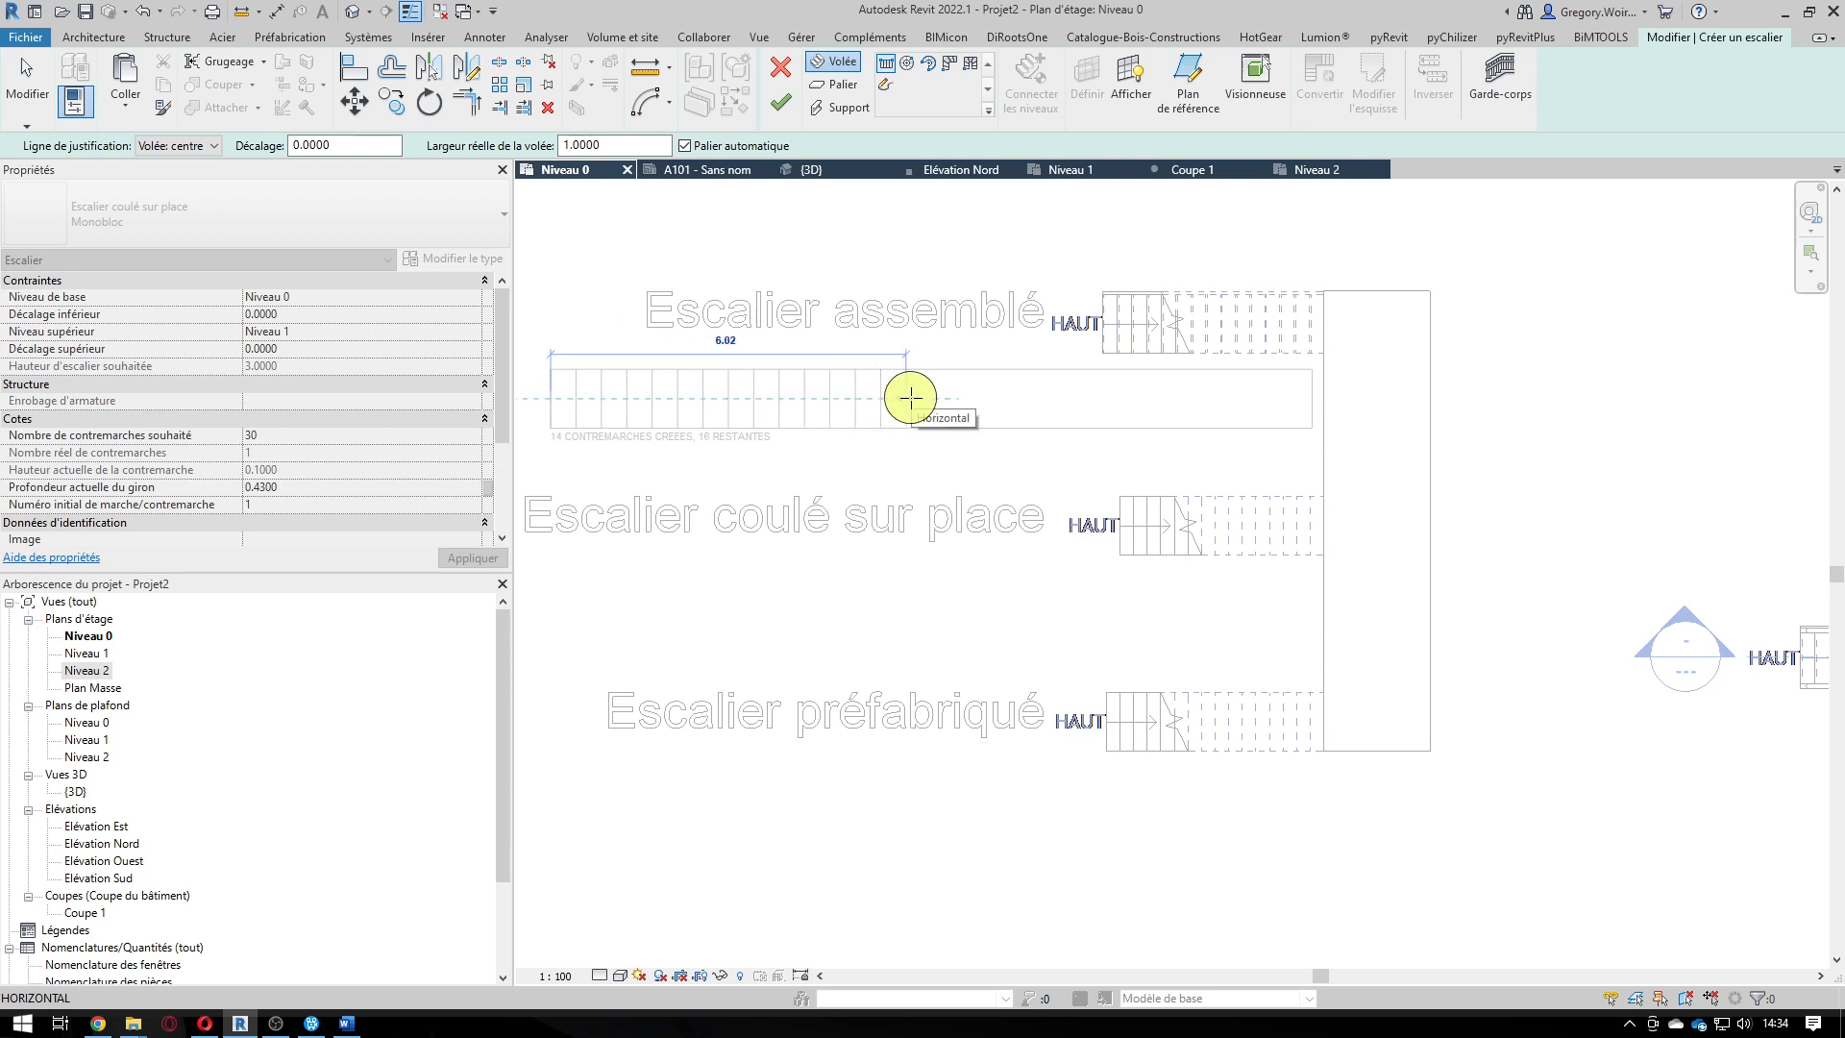
left_click(1034, 397)
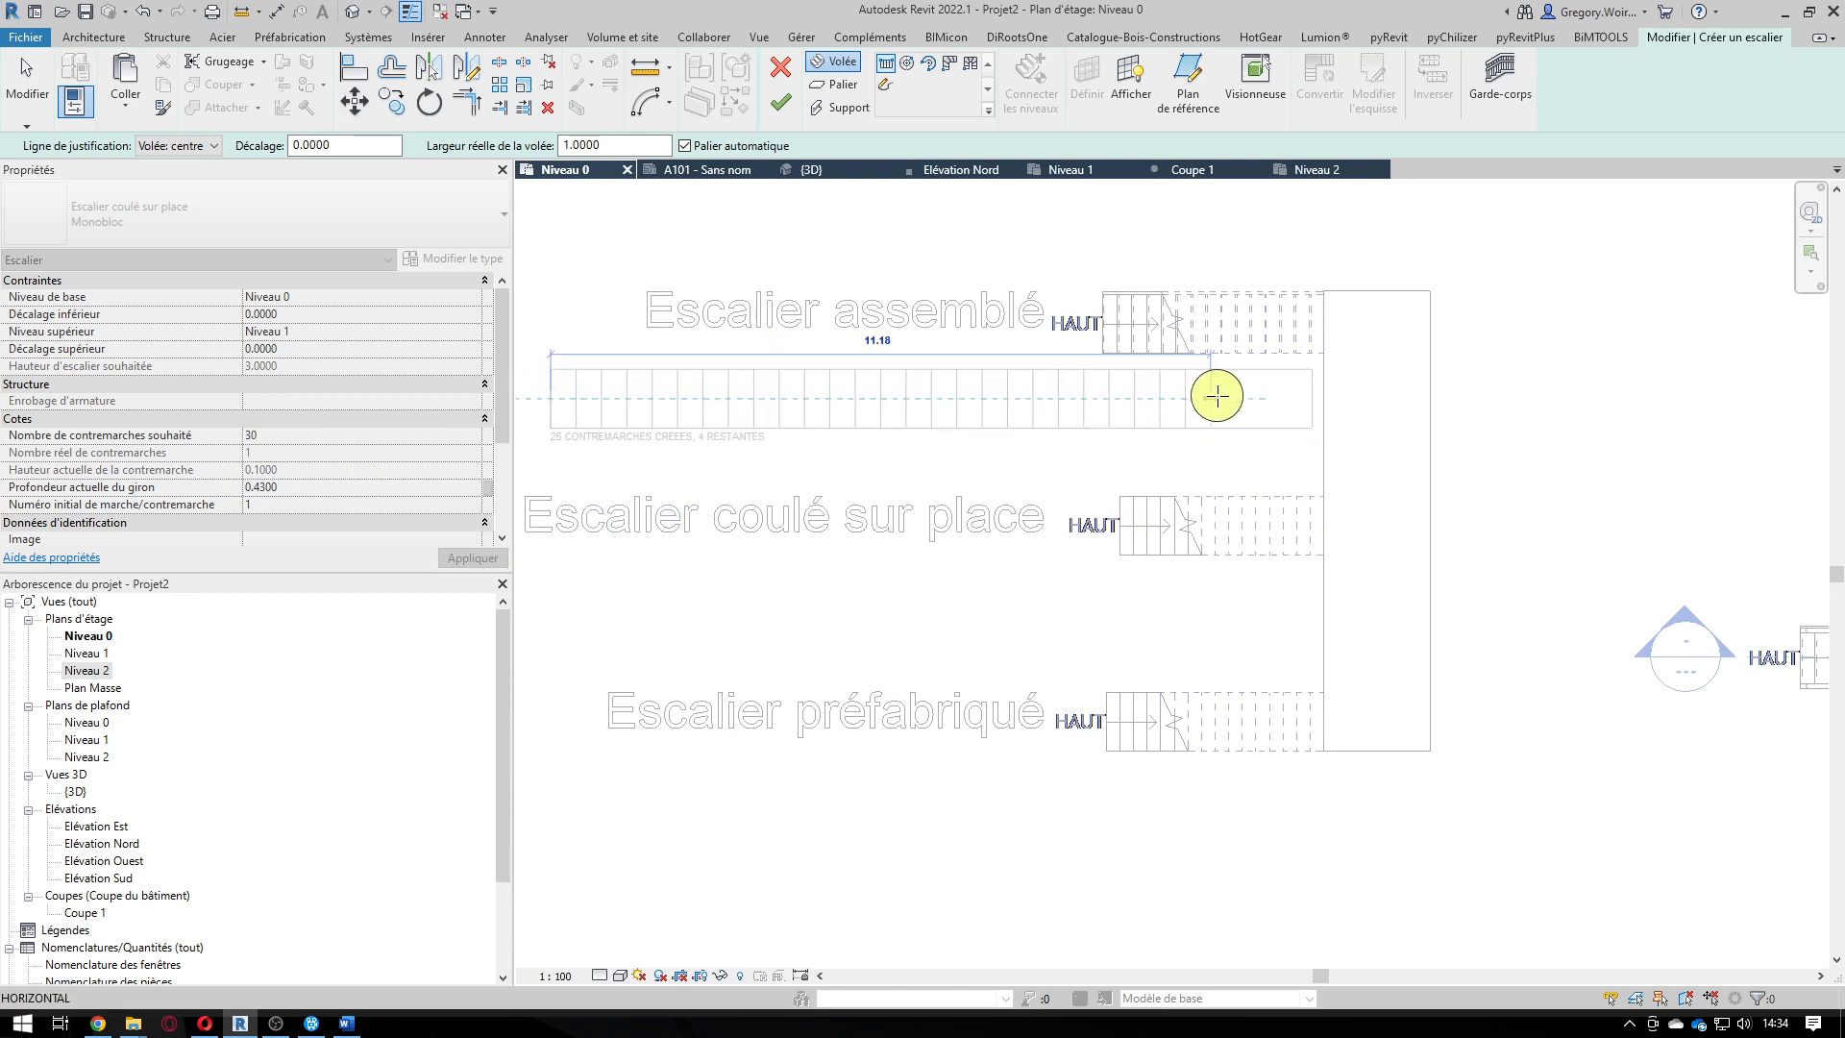
left_click(1312, 399)
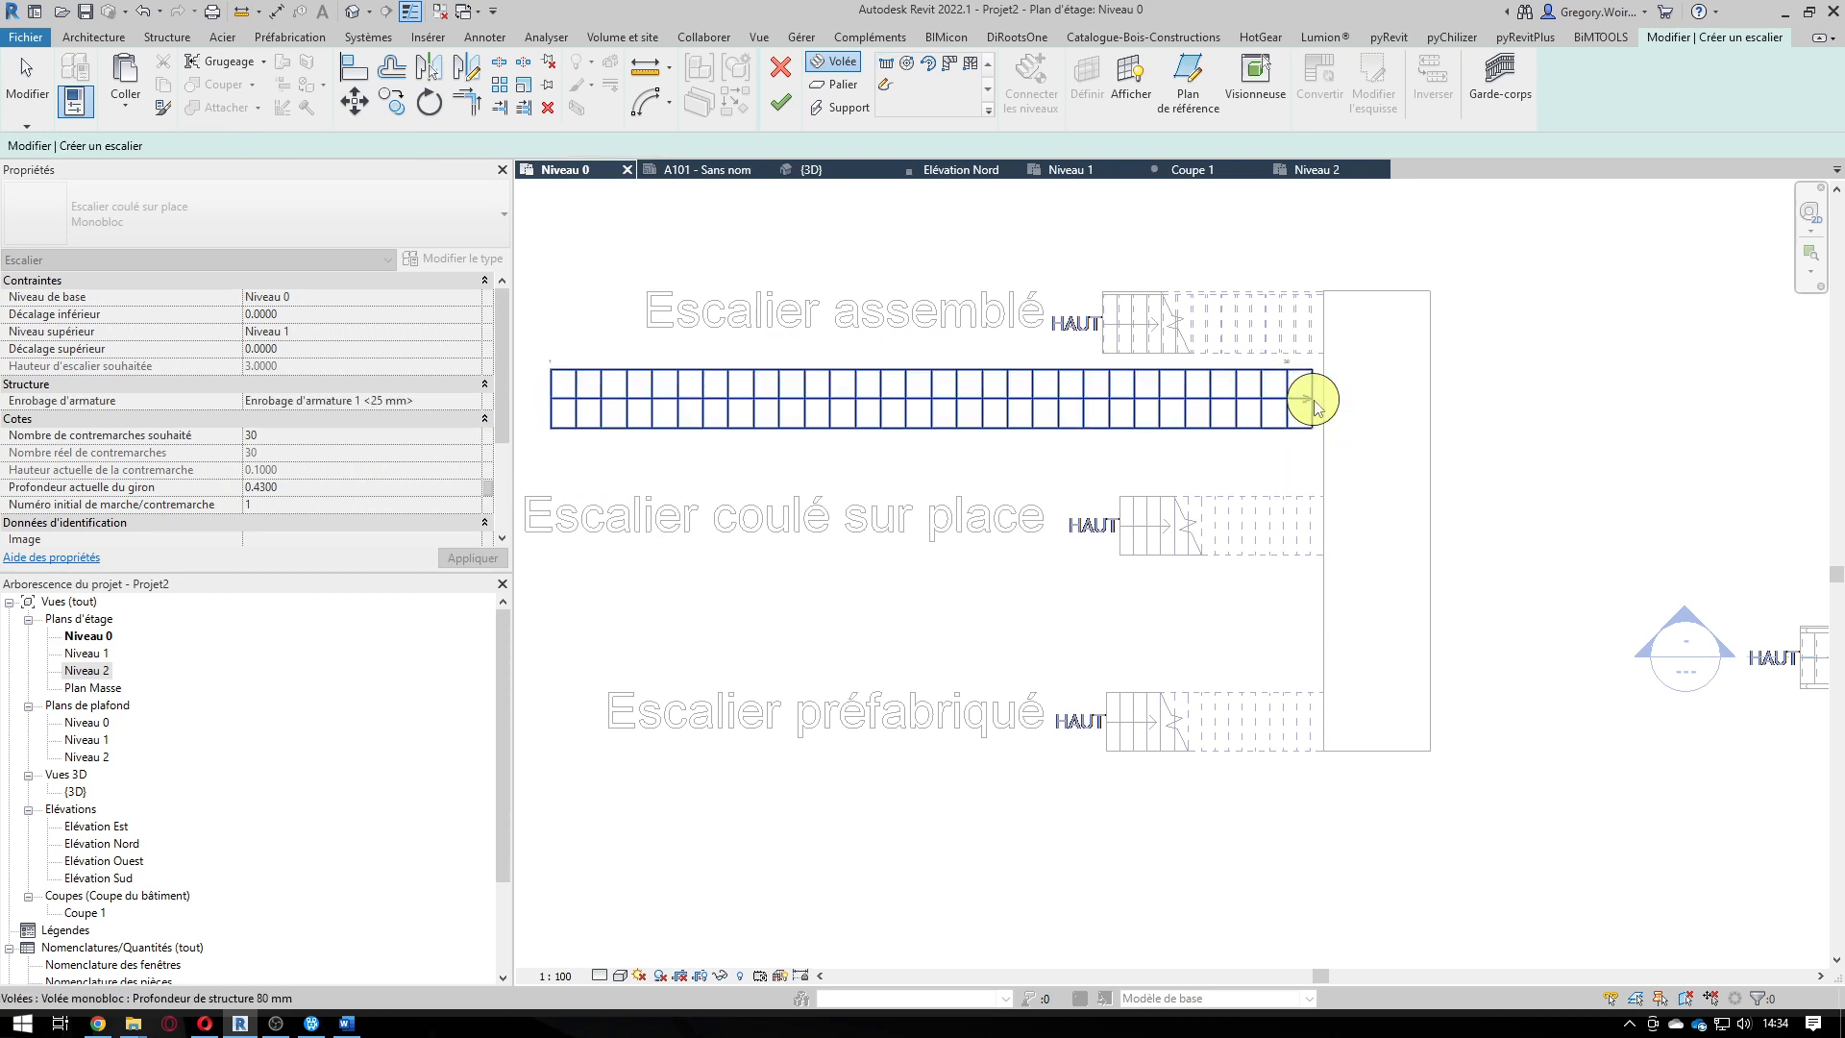
key("Escape")
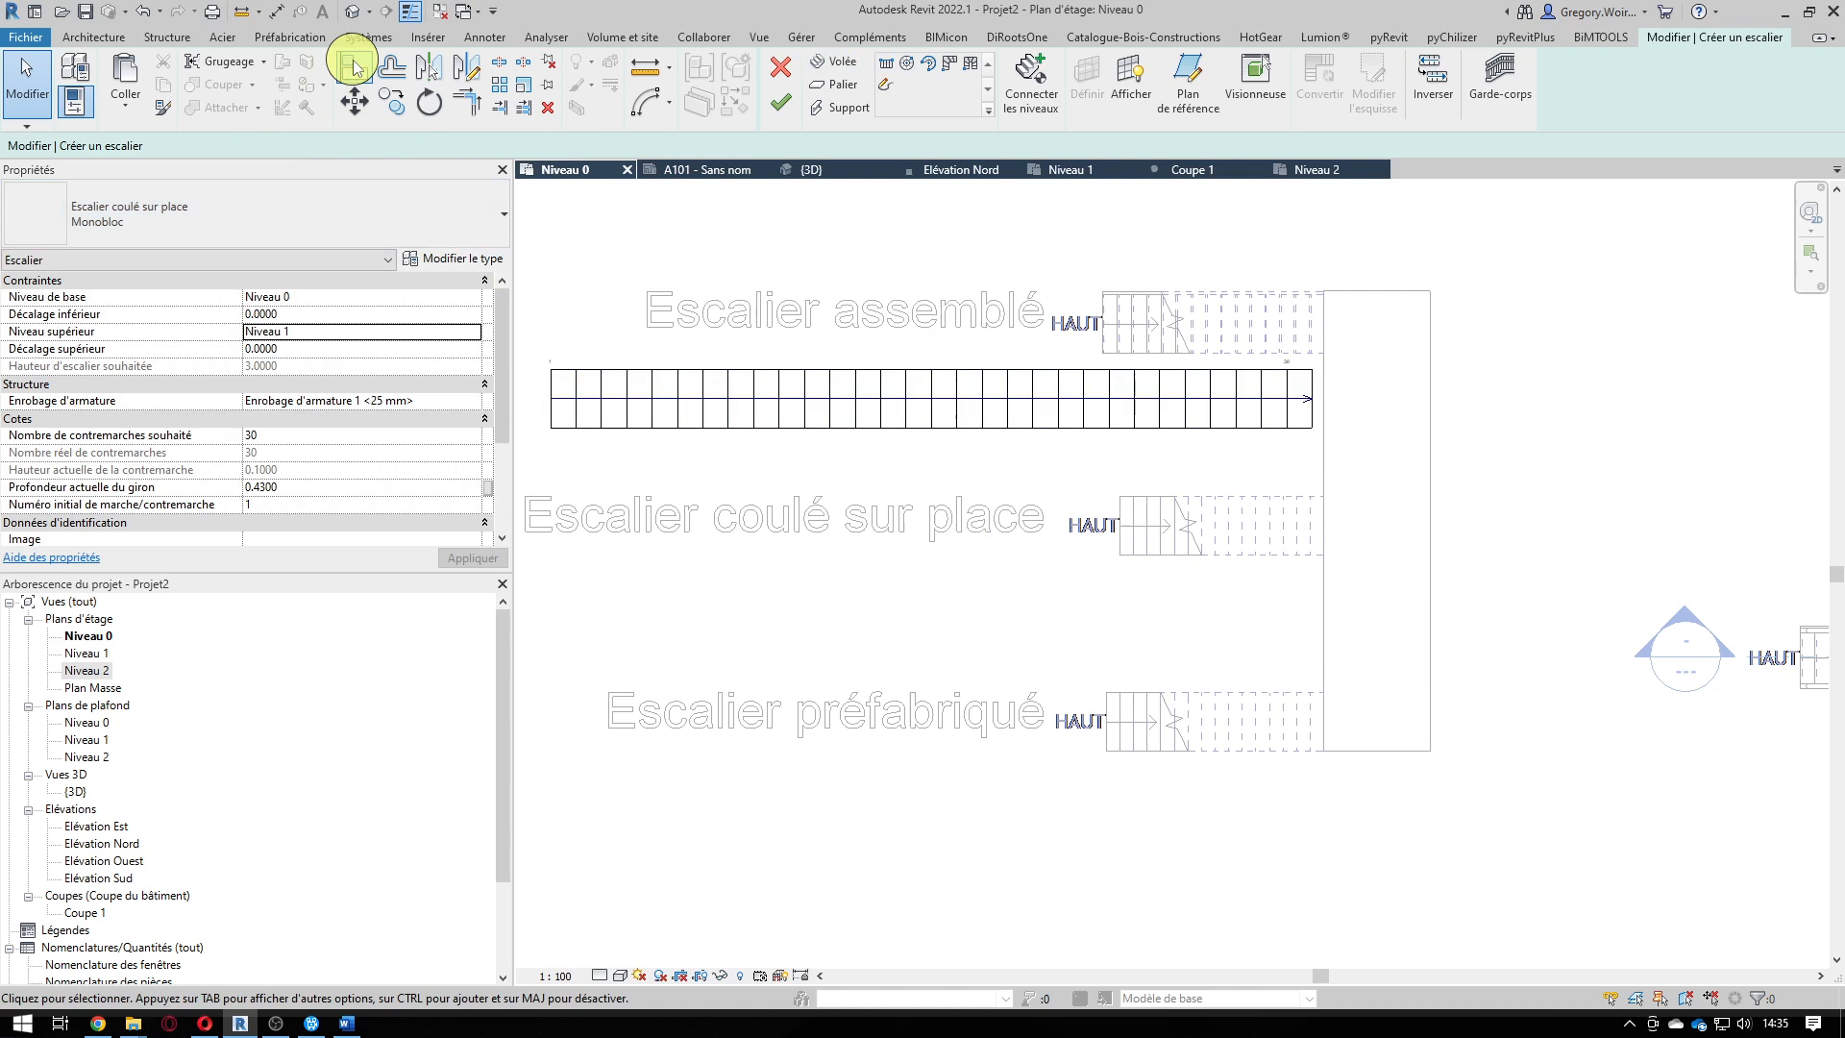
Align the upper end of the new run with the slab's near edge.
left_click(909, 384)
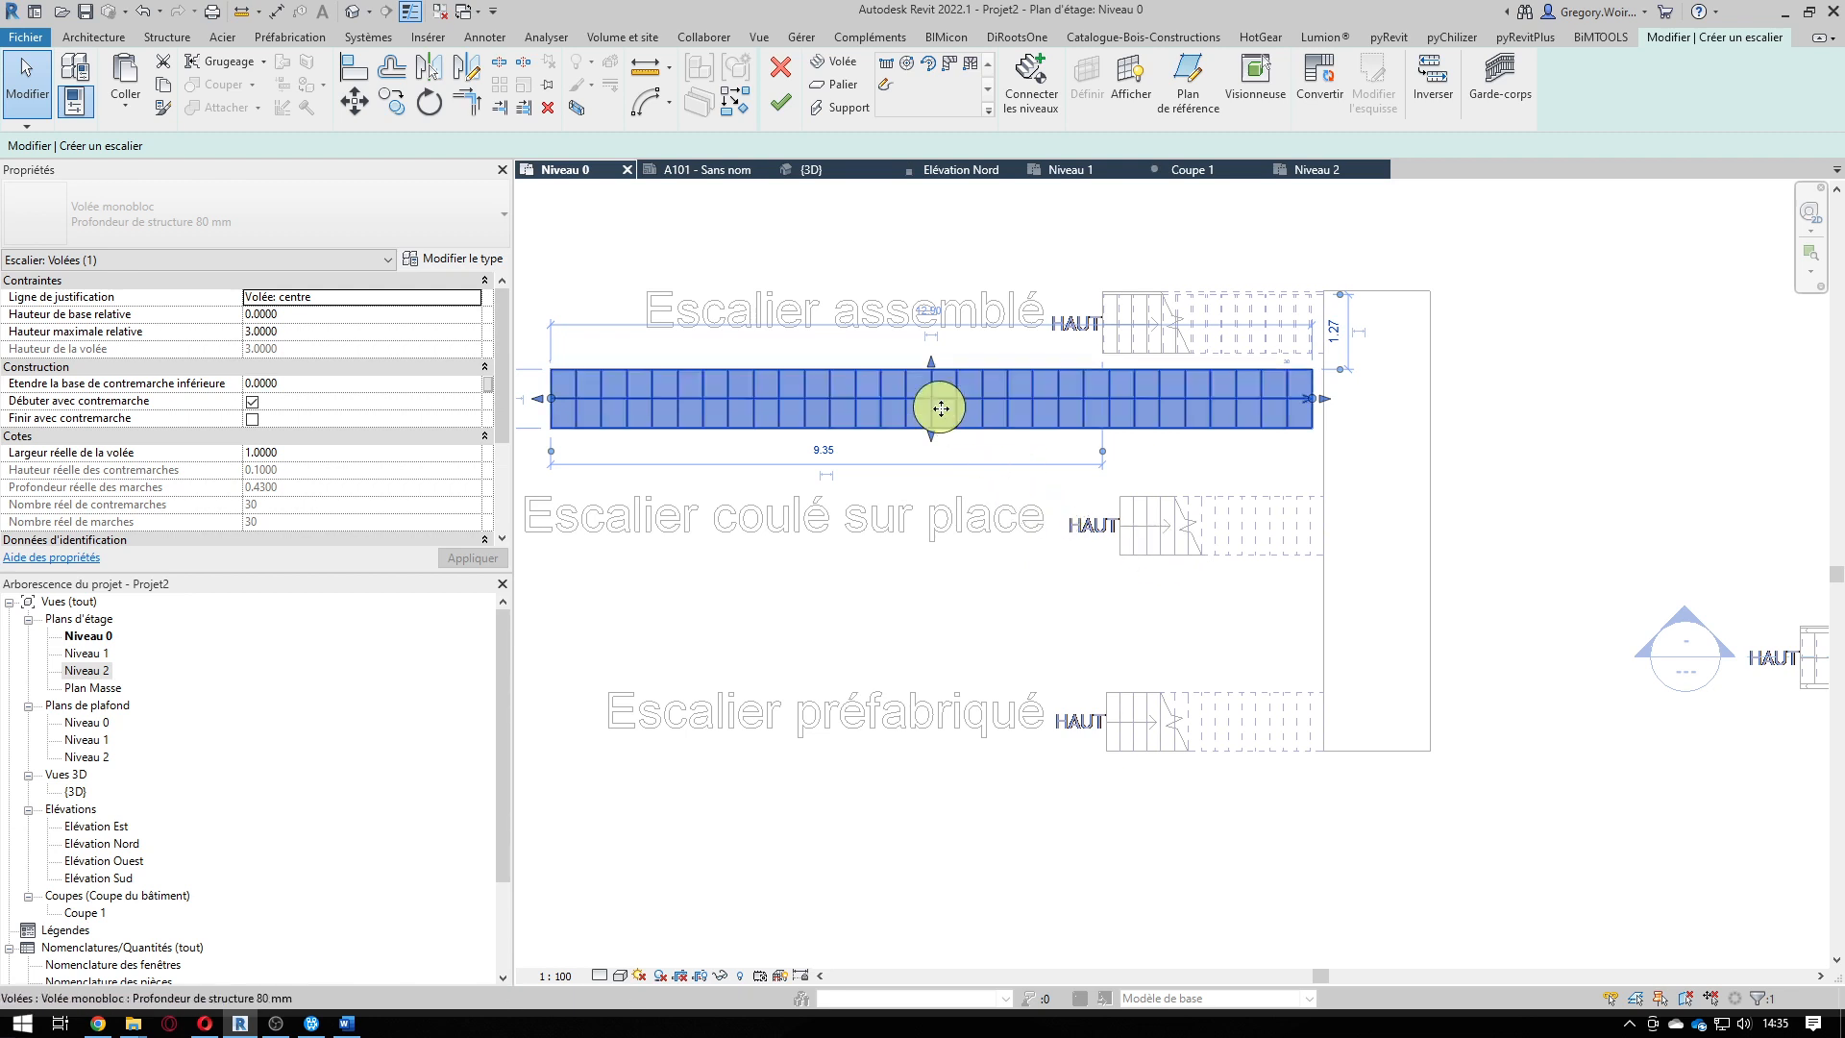
left_click(357, 69)
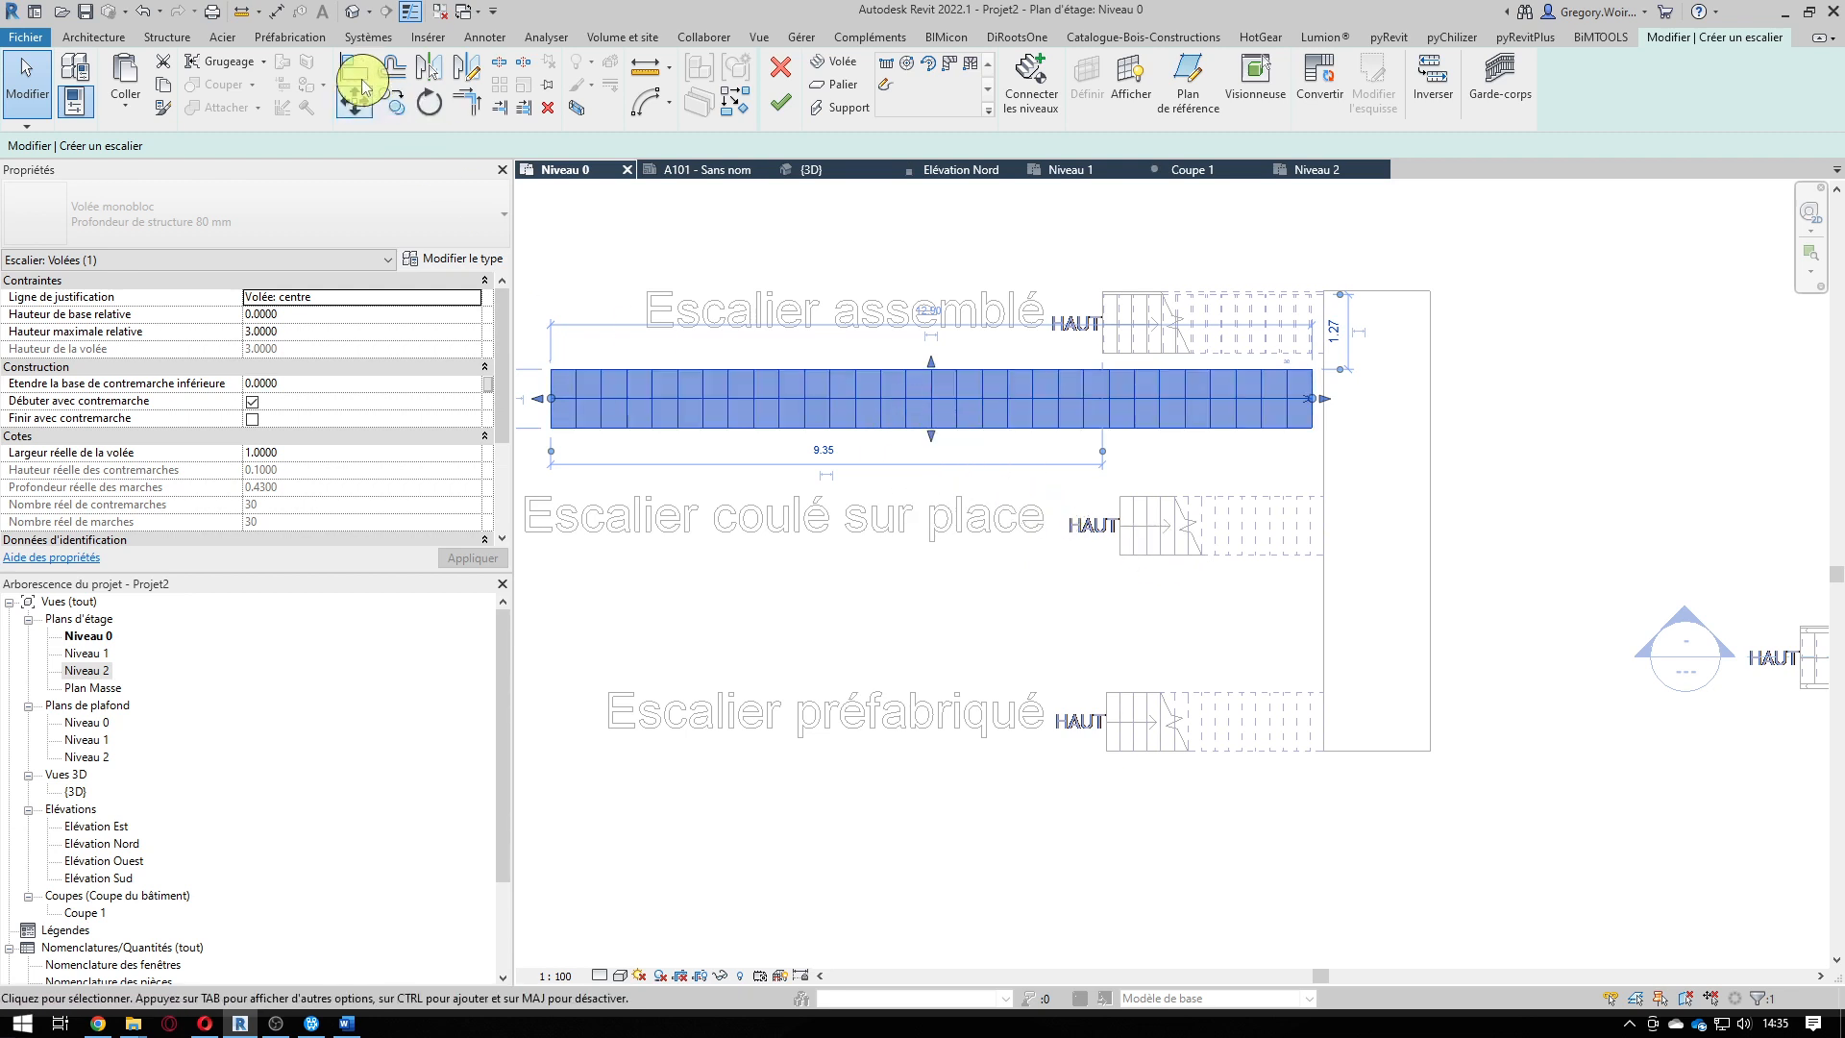
left_click(1324, 442)
left_click(1310, 415)
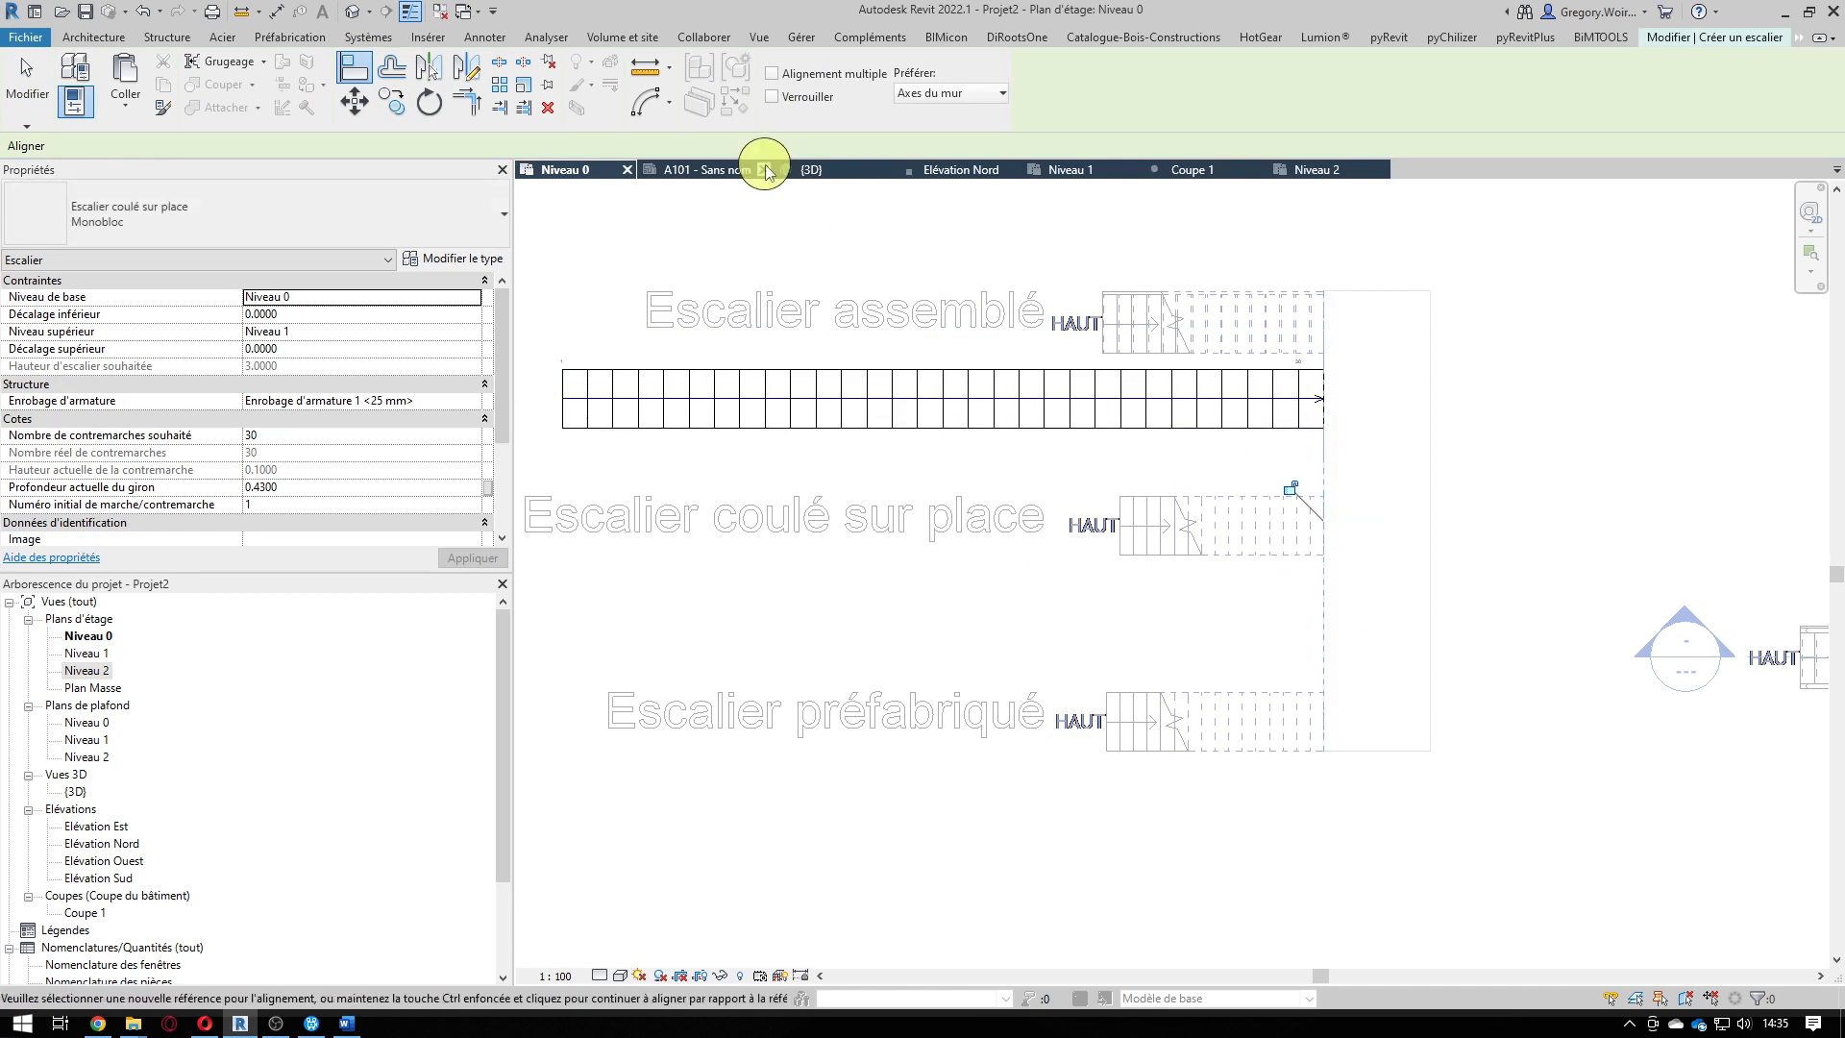
Finish the stair and show it in the {3D} view.
left_click(1676, 36)
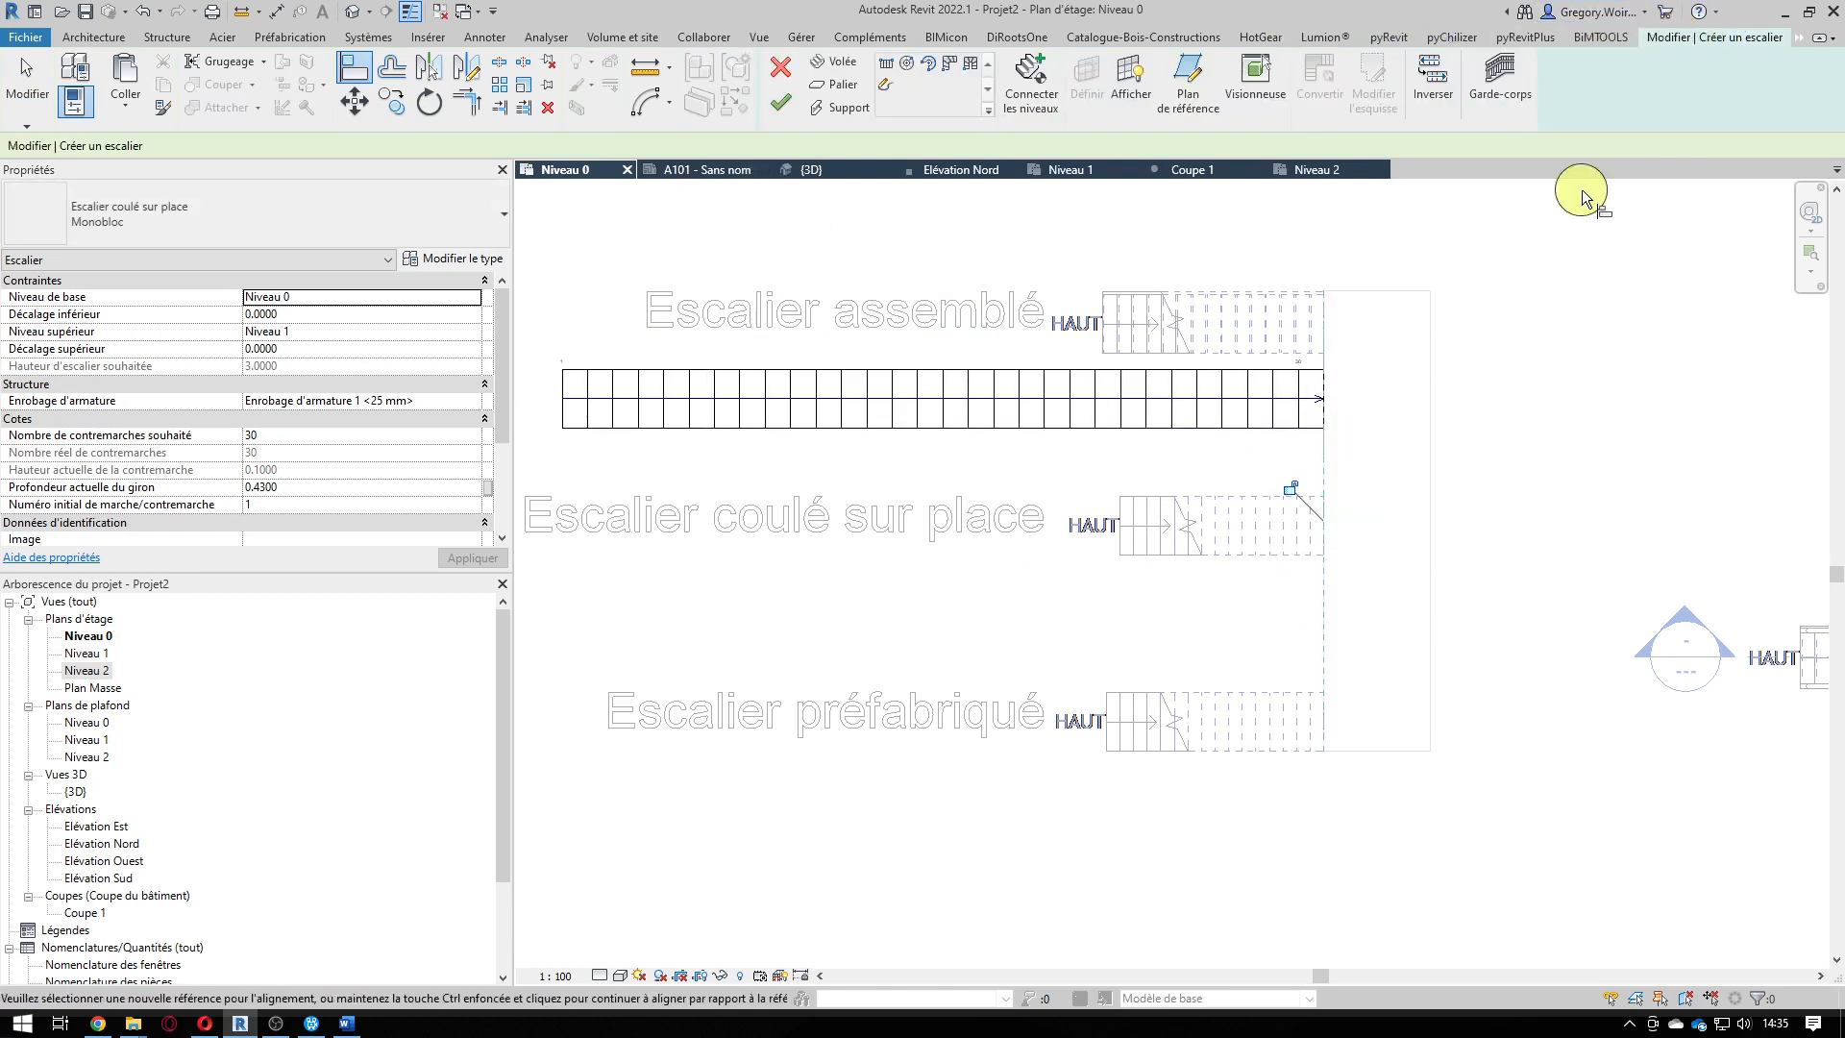
left_click(782, 103)
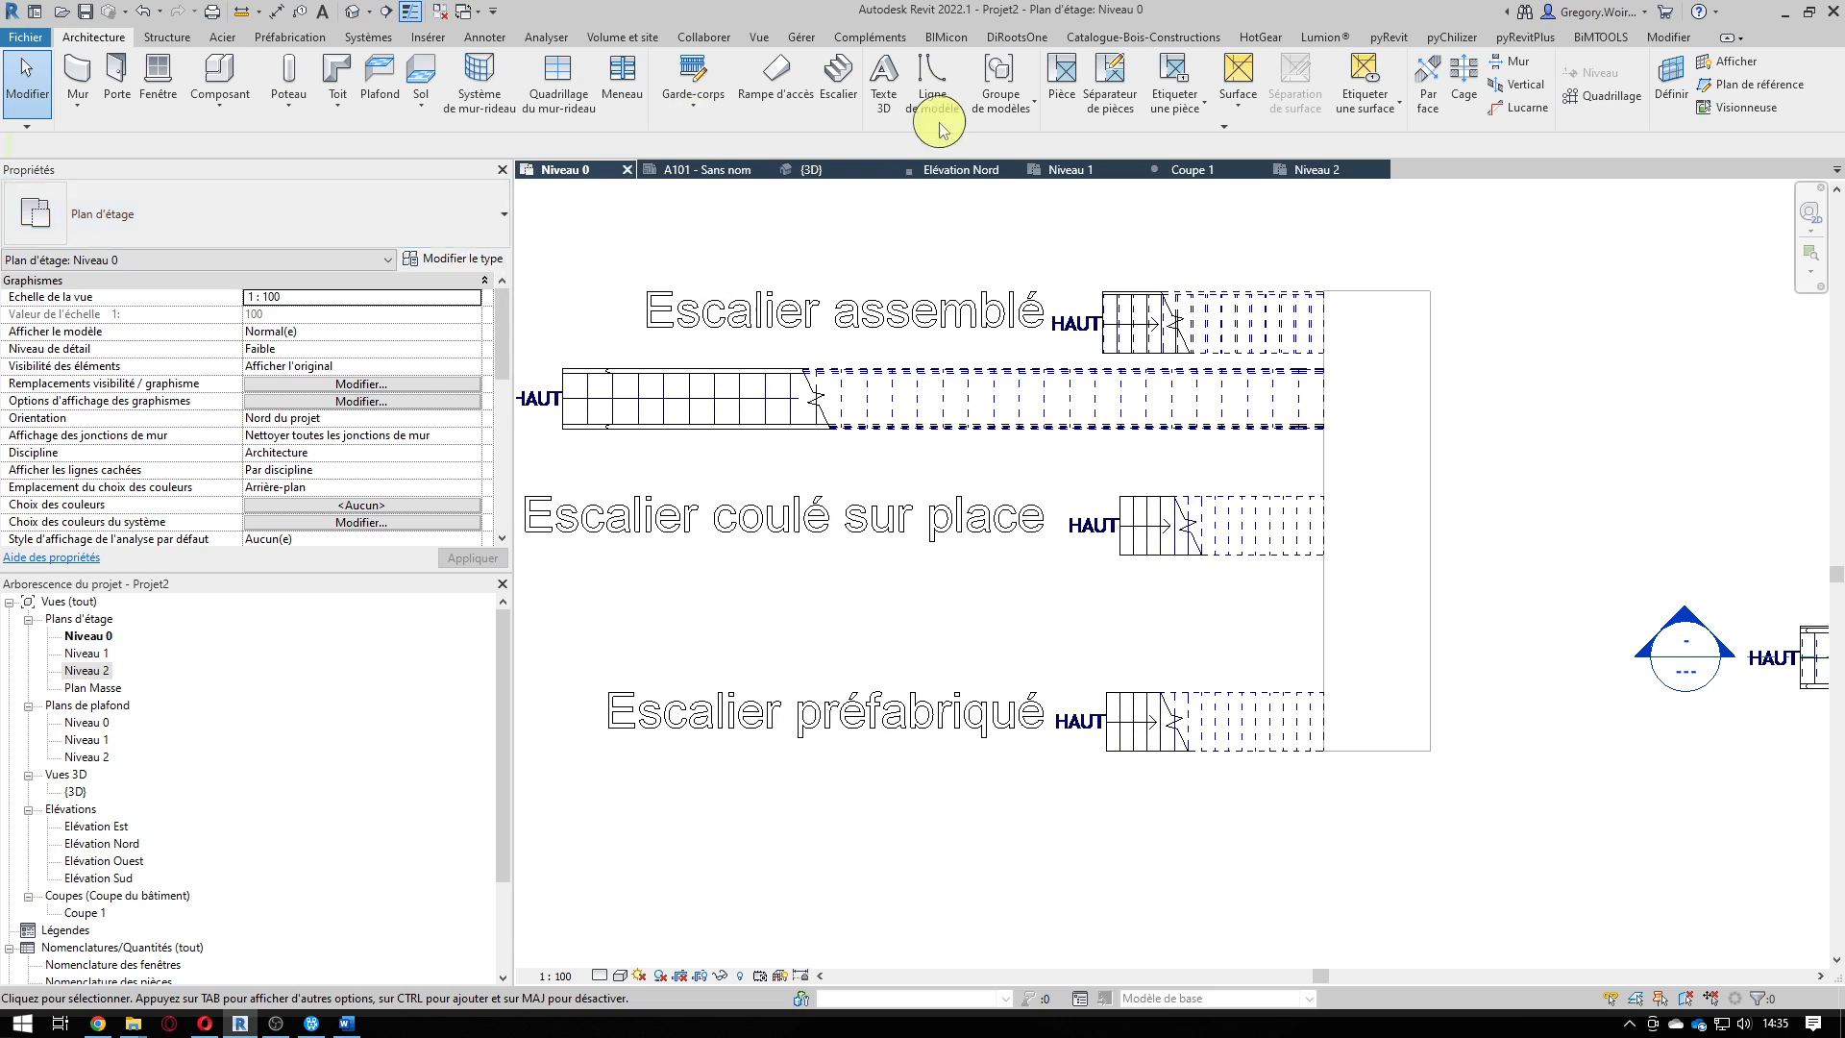
left_click(843, 170)
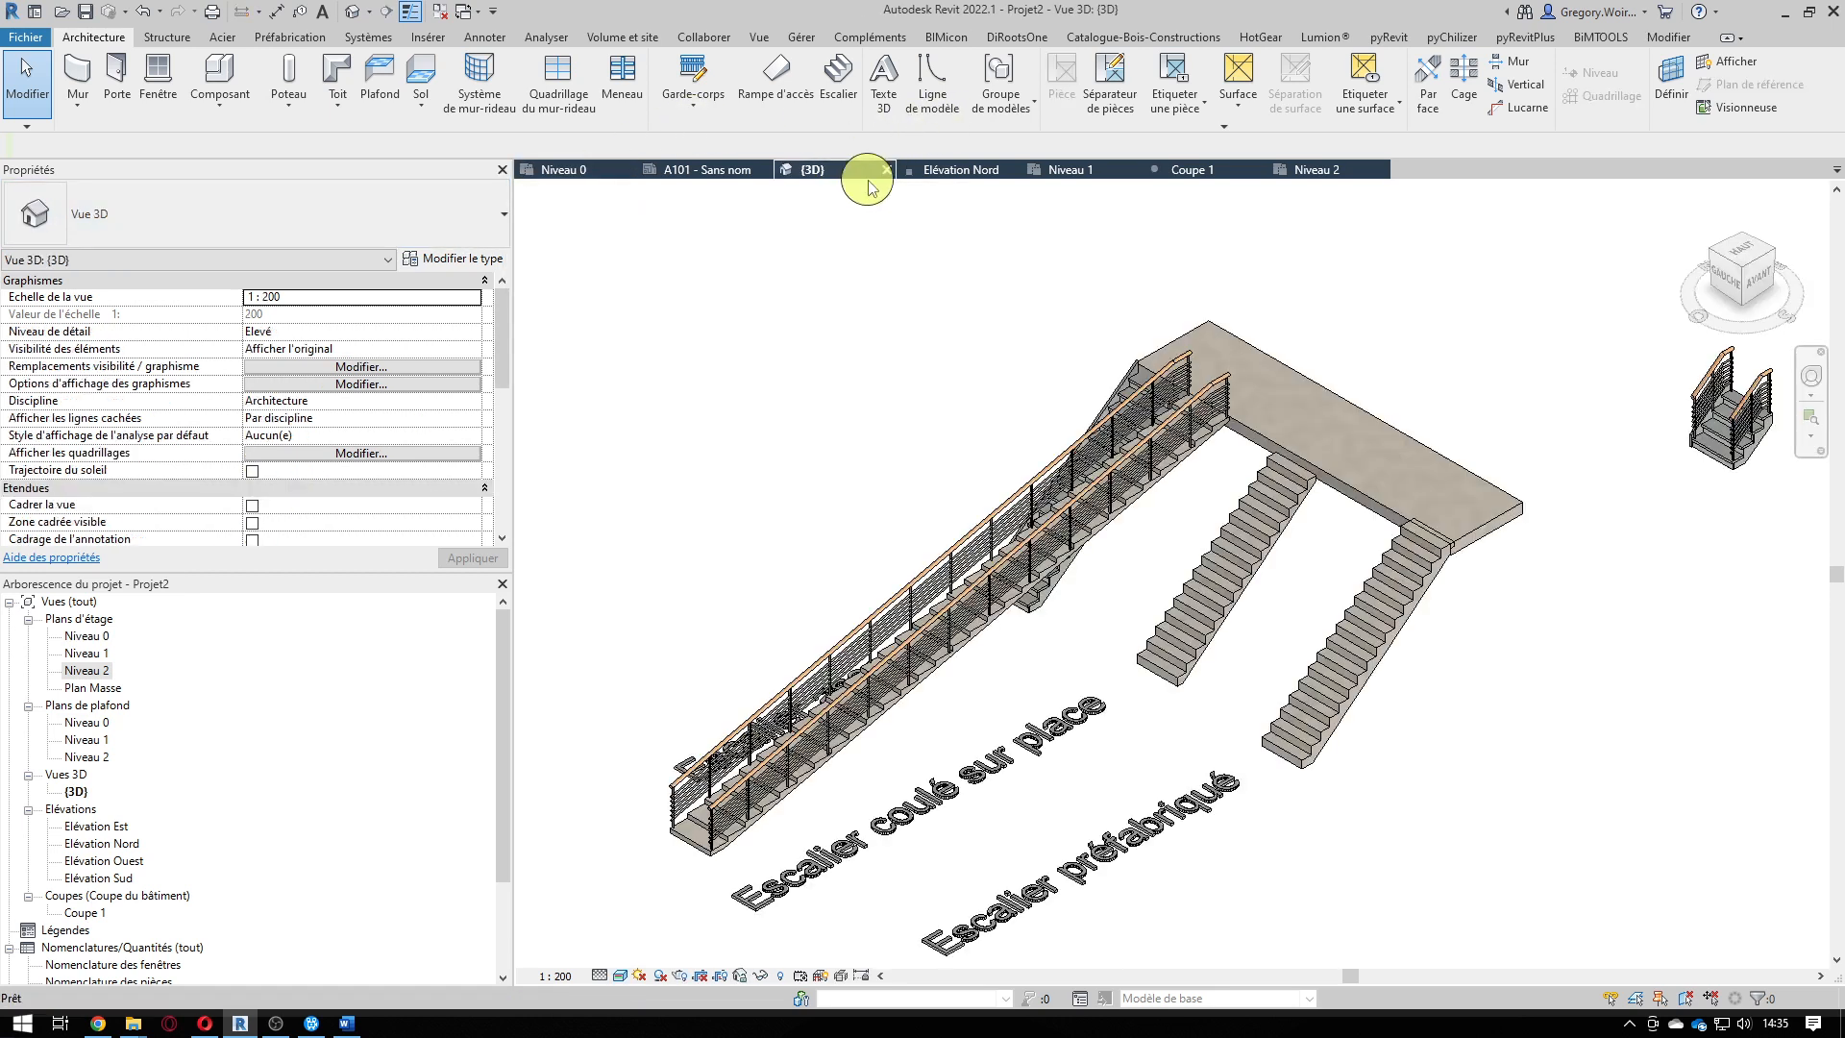